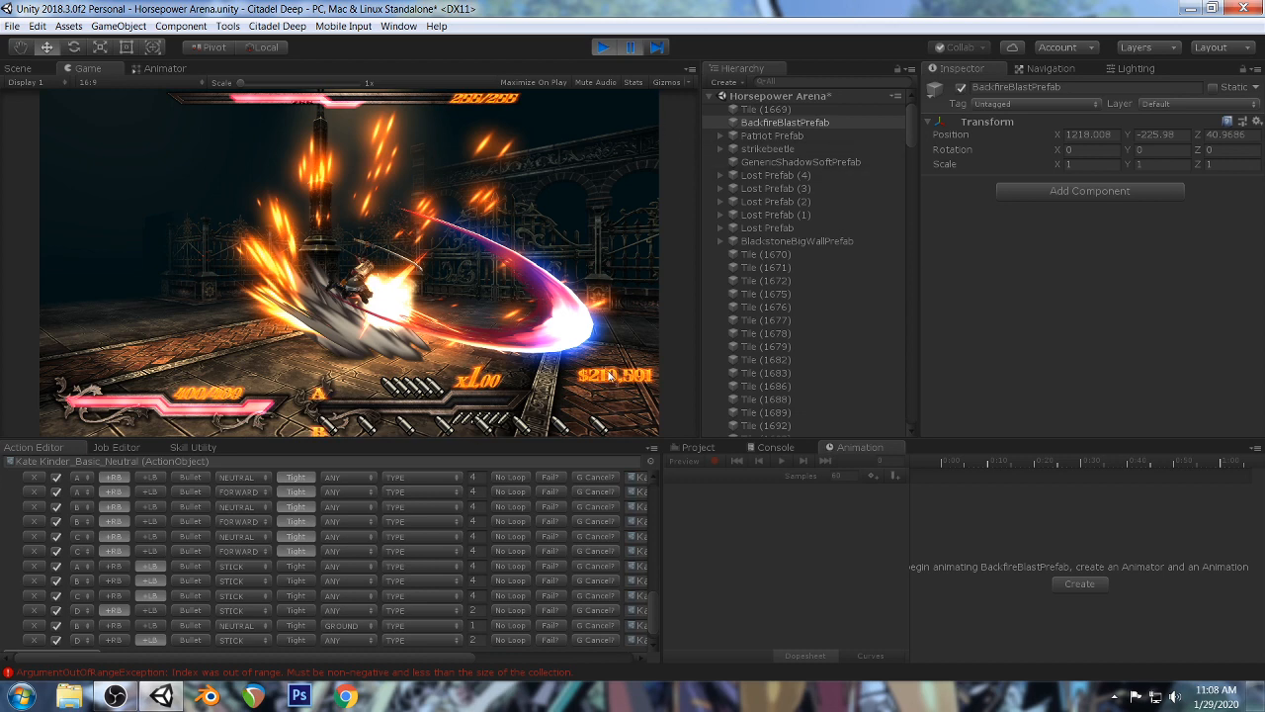
{"action": "left_click", "coordinate": [114, 696]}
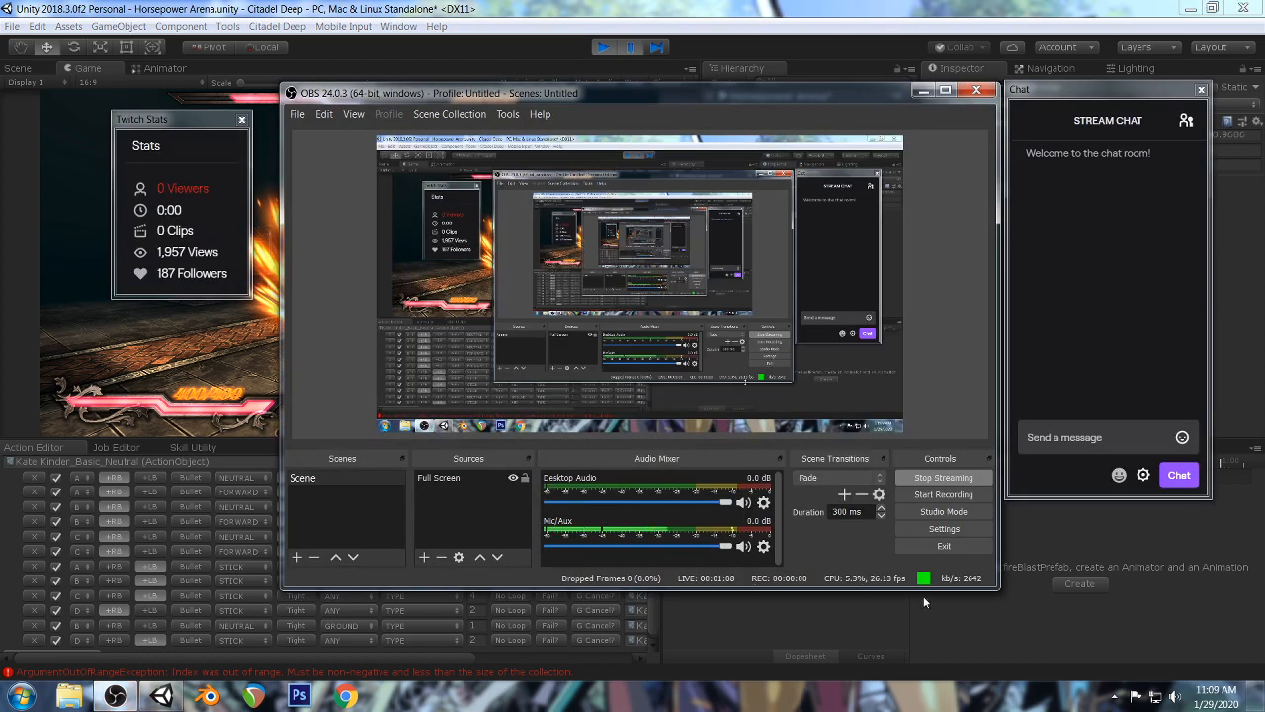
{"action": "left_click", "coordinate": [712, 7]}
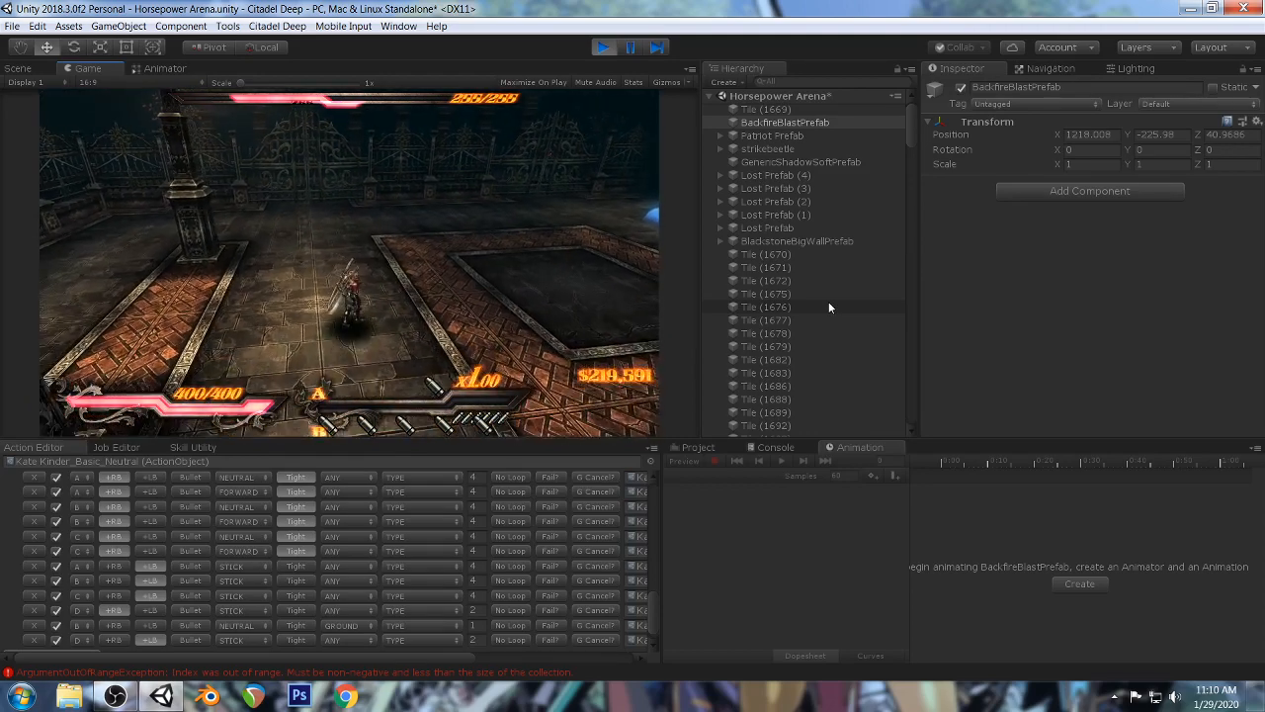
Step: Pause the running game during the character's circular slash, advance frame by frame through the trailing explosions, and resume play
{"action": "left_click", "coordinate": [659, 49]}
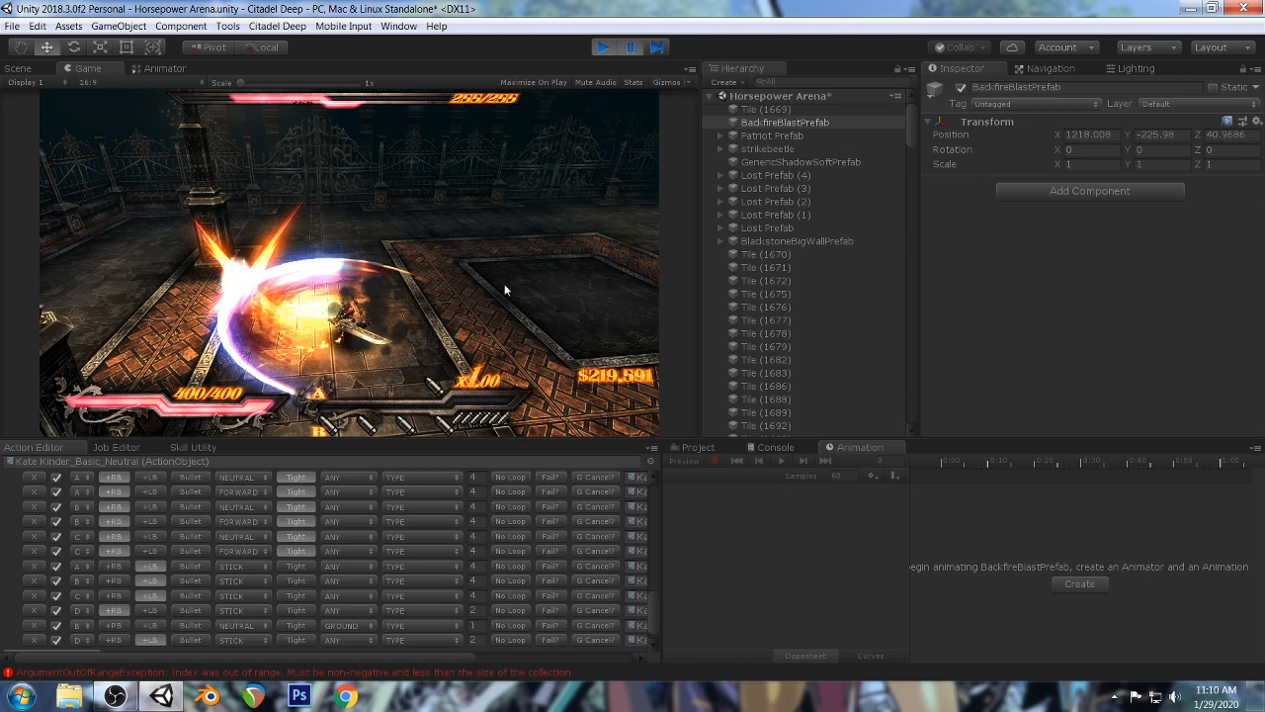
{"action": "left_click", "coordinate": [658, 46]}
{"action": "left_click", "coordinate": [657, 48]}
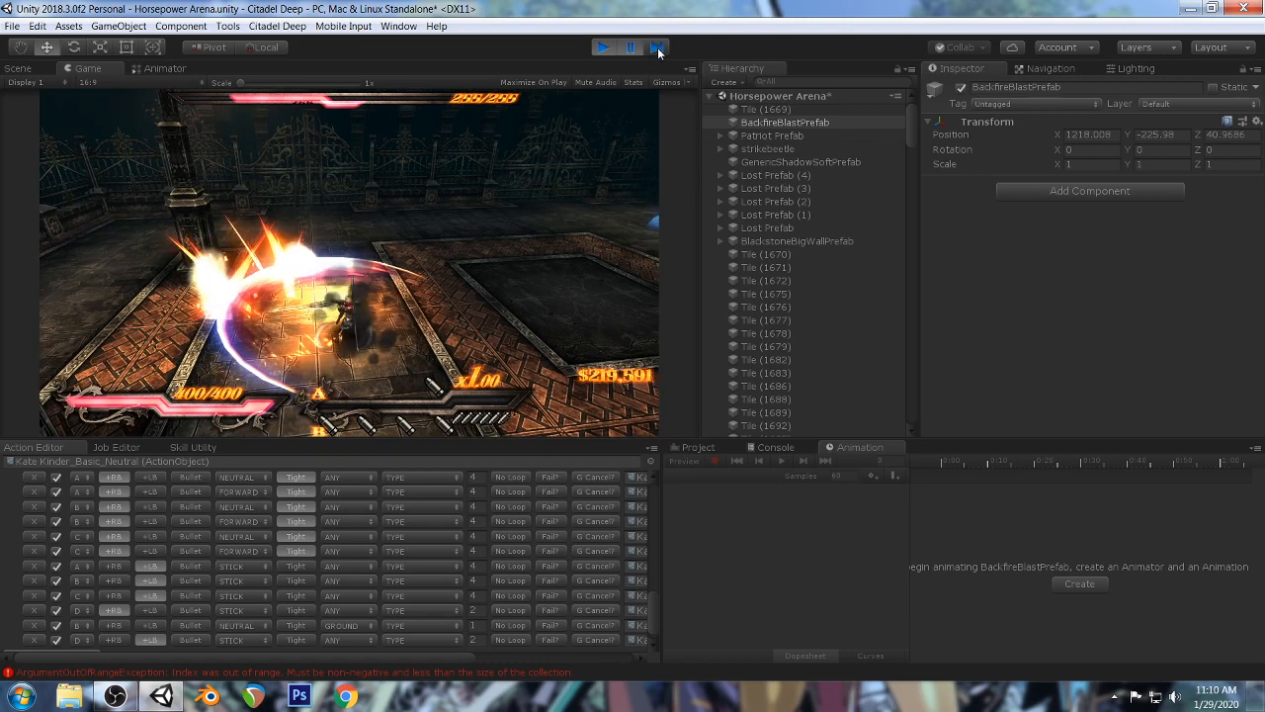
{"action": "left_click", "coordinate": [657, 47]}
{"action": "left_click", "coordinate": [658, 47]}
{"action": "left_click", "coordinate": [658, 47]}
{"action": "left_click", "coordinate": [658, 48]}
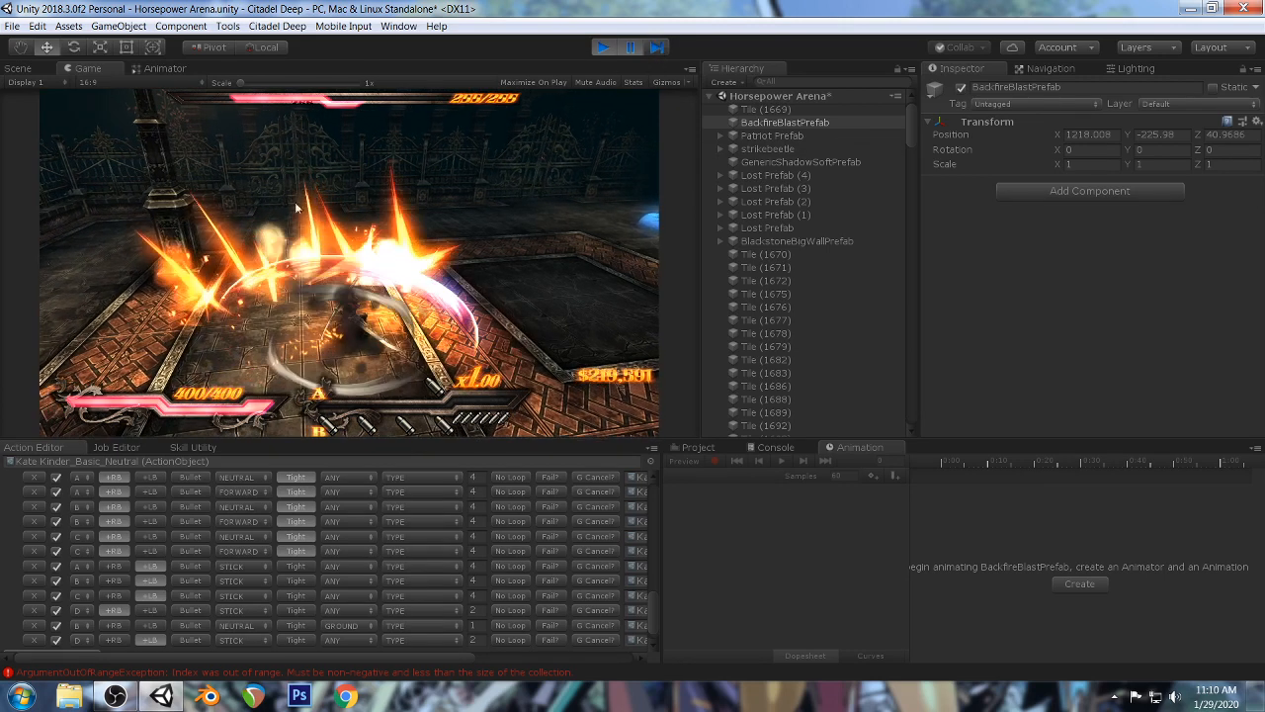
{"action": "left_click", "coordinate": [660, 49]}
{"action": "left_click", "coordinate": [659, 49]}
{"action": "left_click", "coordinate": [659, 49]}
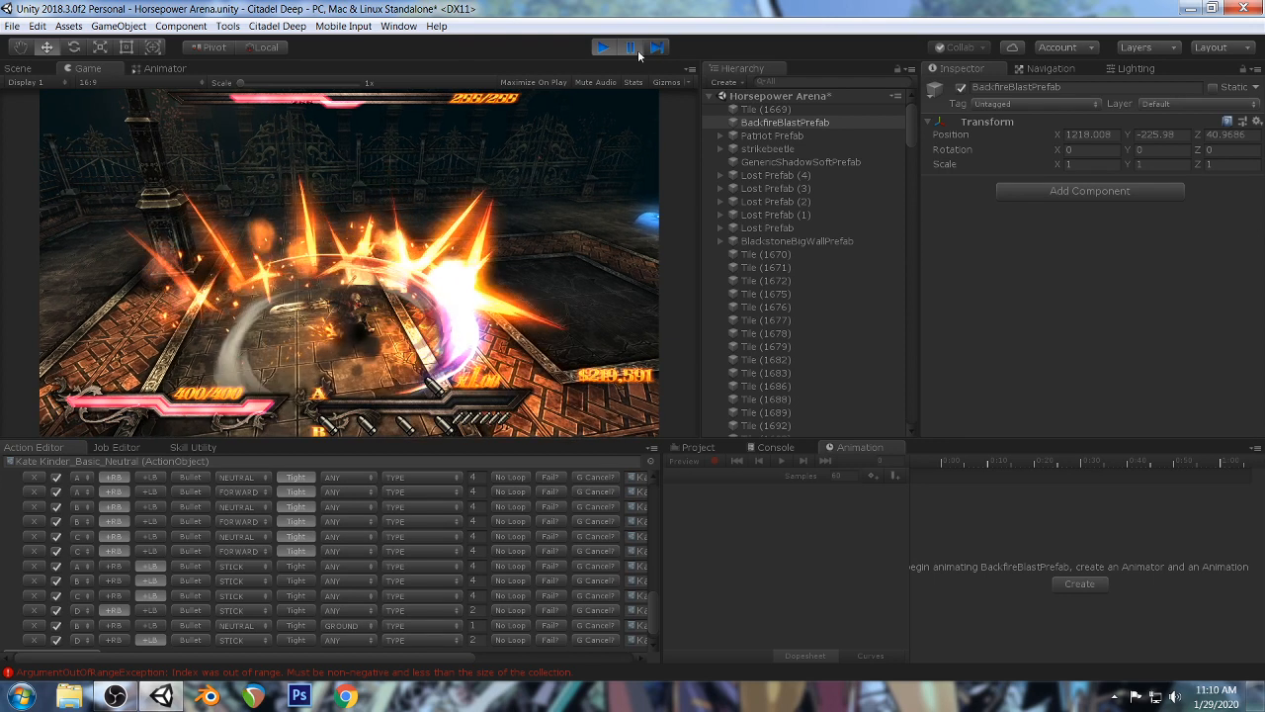
{"action": "left_click", "coordinate": [633, 47]}
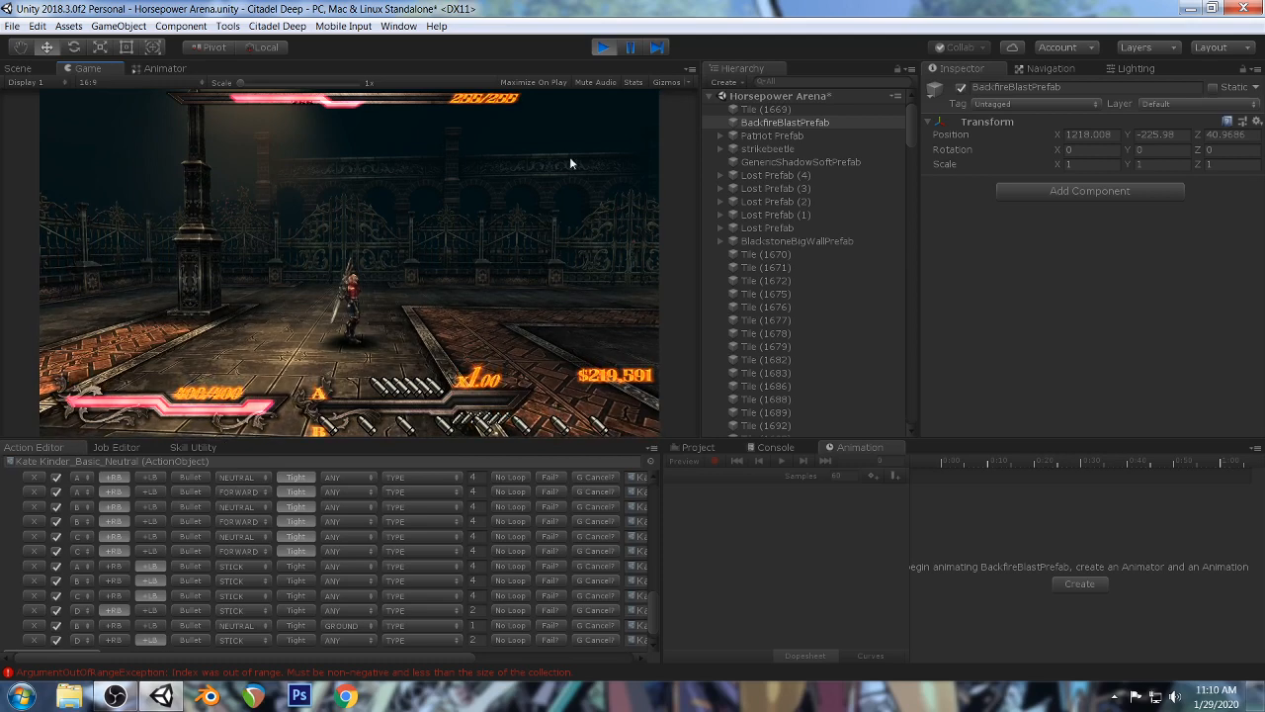
Step: Pause the game at the fiery ground burst, advance frame by frame until the flames and smoke fade, and resume play
{"action": "left_click", "coordinate": [647, 50]}
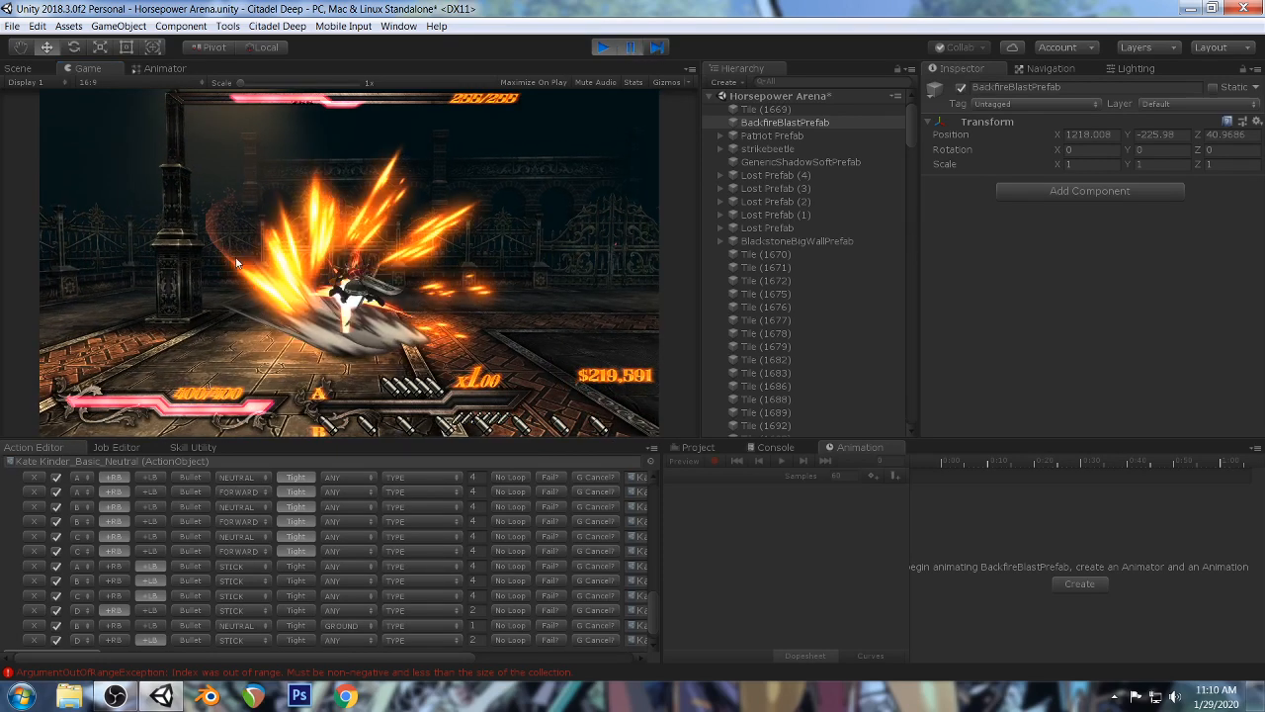
{"action": "left_click", "coordinate": [653, 49]}
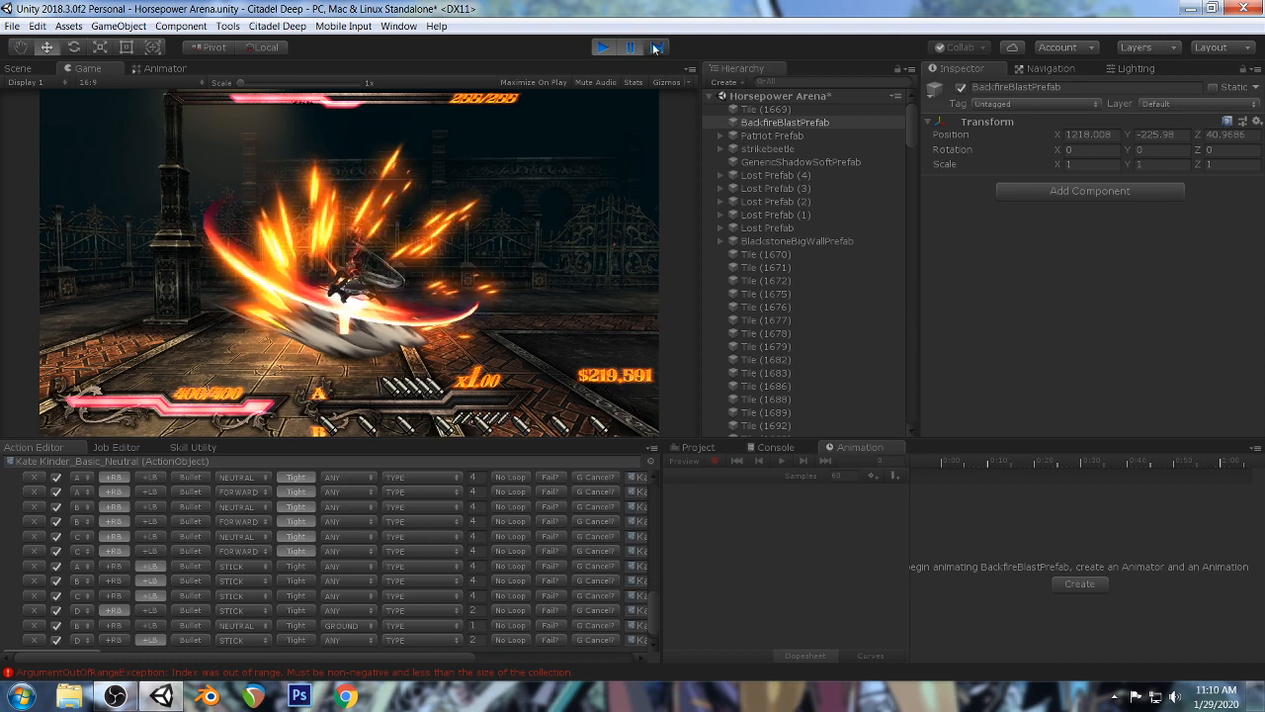
{"action": "left_click", "coordinate": [654, 48]}
{"action": "left_click", "coordinate": [654, 48]}
{"action": "left_click", "coordinate": [653, 49]}
{"action": "left_click", "coordinate": [654, 48]}
{"action": "left_click", "coordinate": [653, 48]}
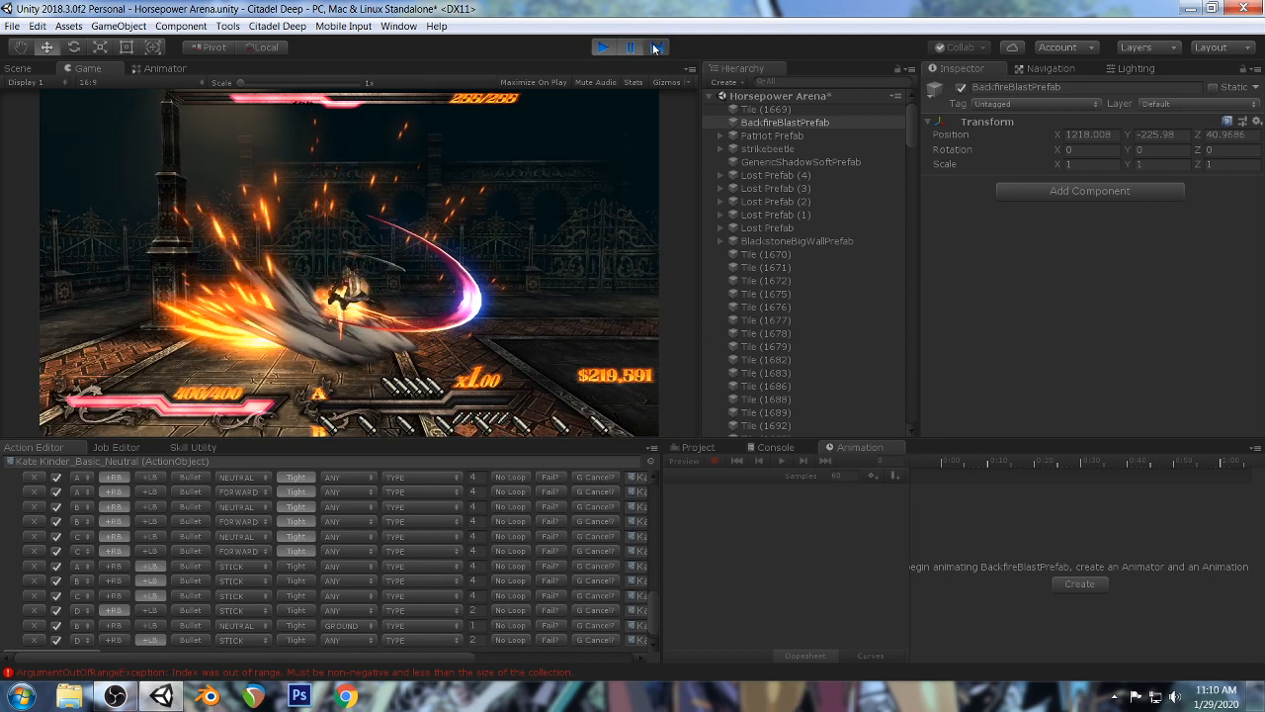
{"action": "left_click", "coordinate": [653, 48]}
{"action": "left_click", "coordinate": [654, 49]}
{"action": "left_click", "coordinate": [654, 49]}
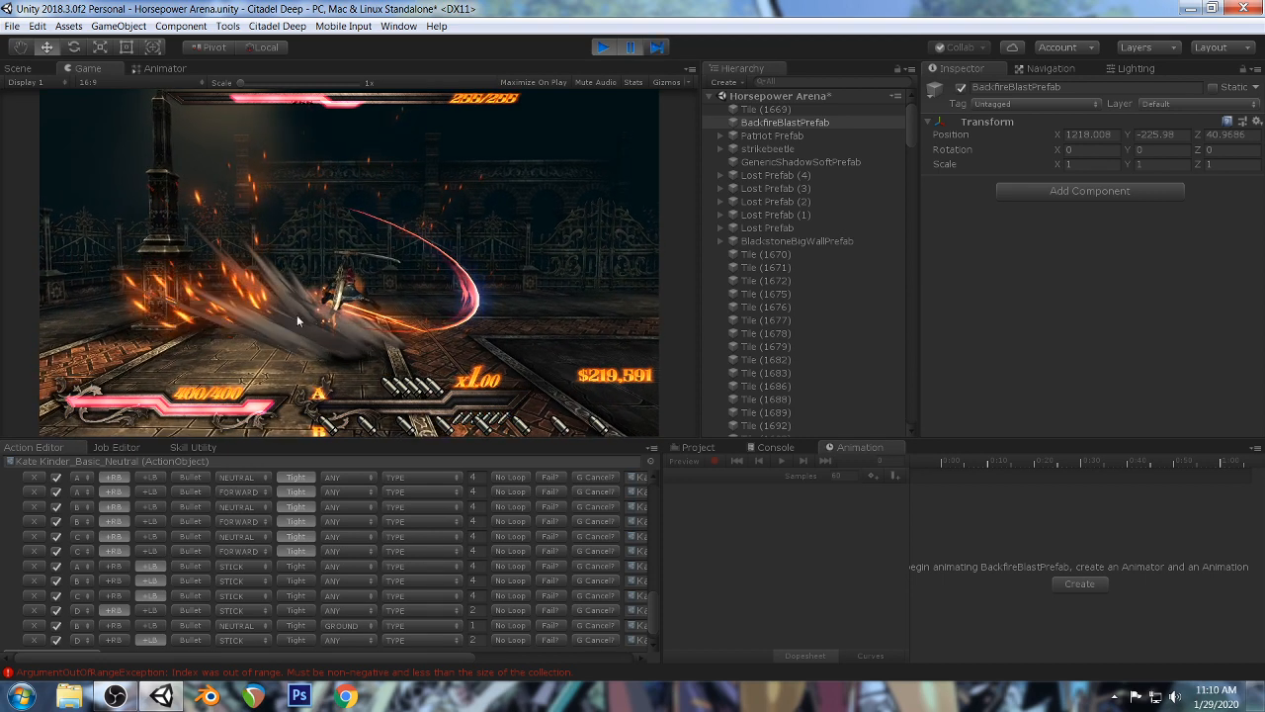
{"action": "left_click", "coordinate": [657, 48]}
{"action": "left_click", "coordinate": [657, 49]}
{"action": "left_click", "coordinate": [657, 49]}
{"action": "left_click", "coordinate": [656, 49]}
{"action": "left_click", "coordinate": [657, 48]}
{"action": "left_click", "coordinate": [657, 48]}
{"action": "left_click", "coordinate": [631, 48]}
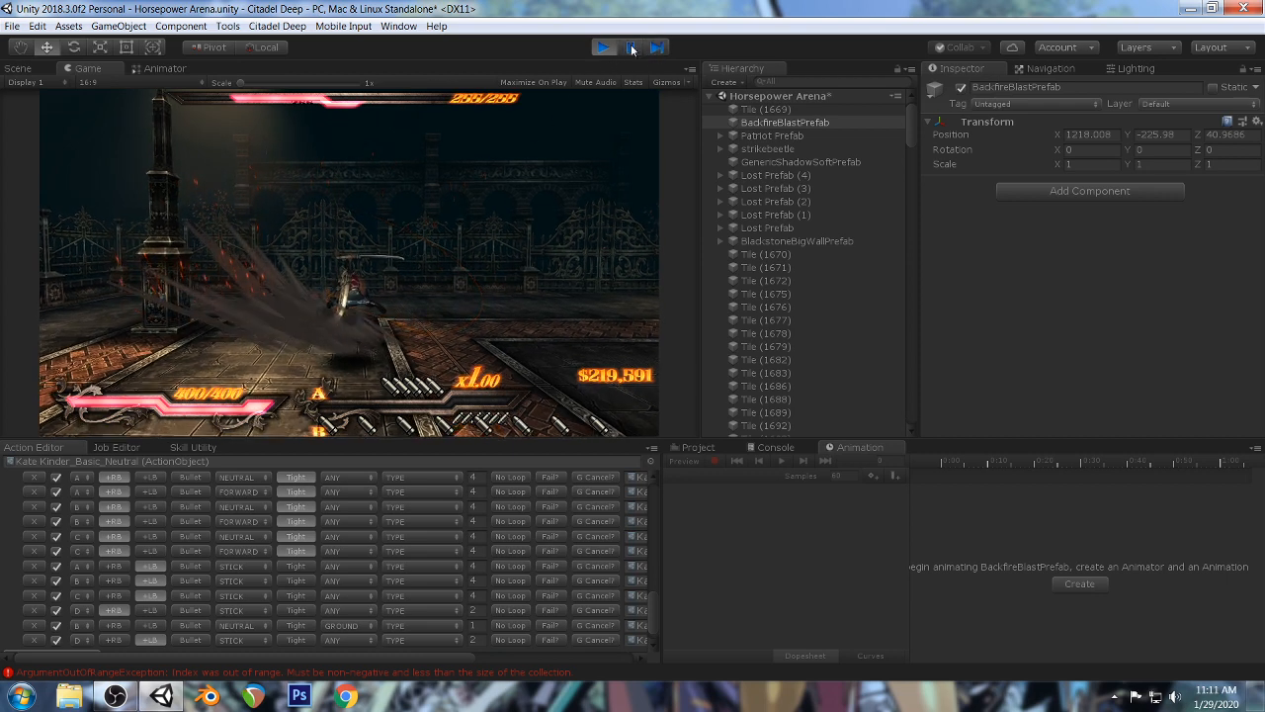
Step: Exit play mode and move BackfireBlastPrefab in the Scene view to about X 1221.03, Y -224.54
{"action": "left_click", "coordinate": [603, 48]}
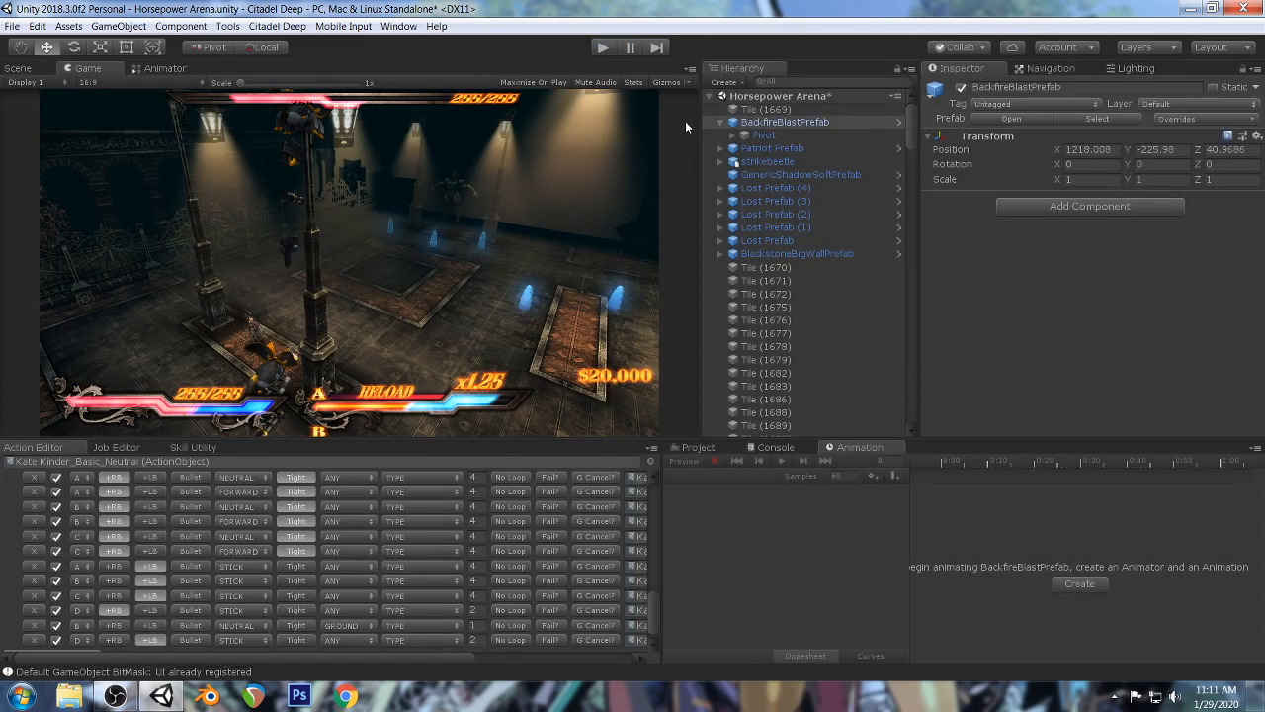
{"action": "left_click", "coordinate": [20, 71]}
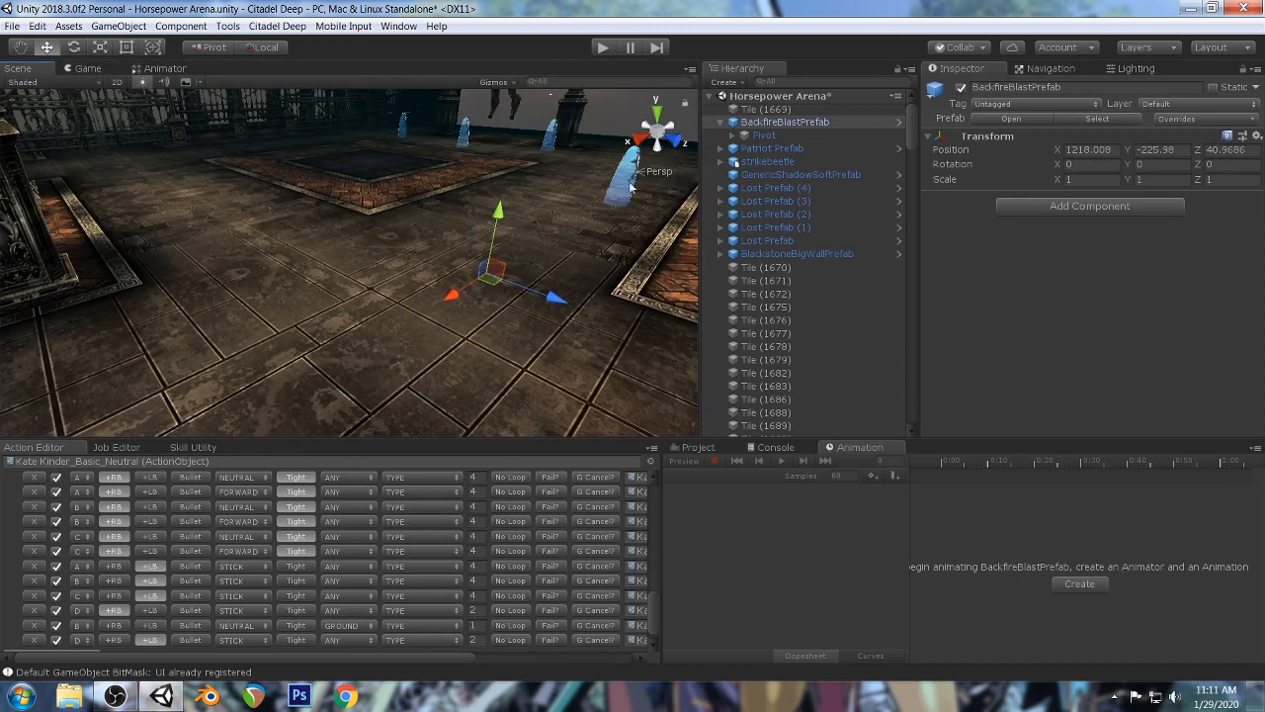
{"action": "left_click_drag", "start_coordinate": [497, 221], "coordinate": [507, 158]}
{"action": "left_click_drag", "start_coordinate": [467, 232], "coordinate": [361, 276]}
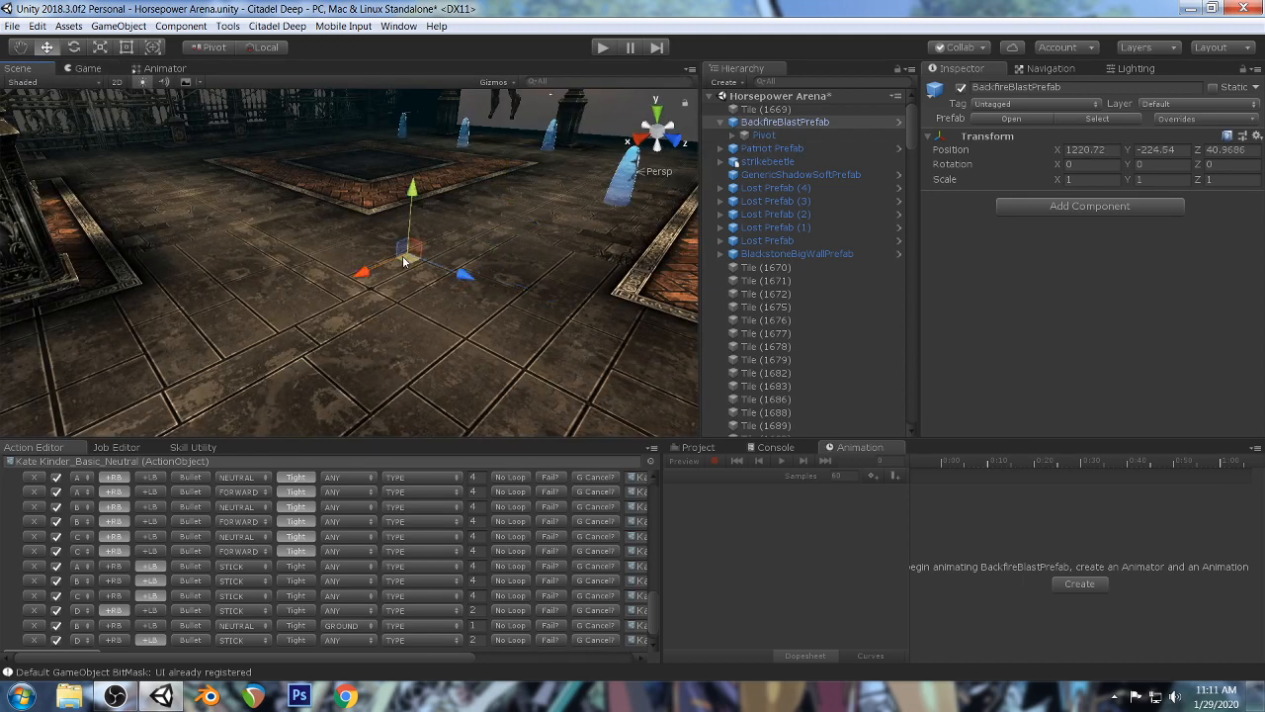
{"action": "right_click_drag", "start_coordinate": [332, 180], "coordinate": [444, 307]}
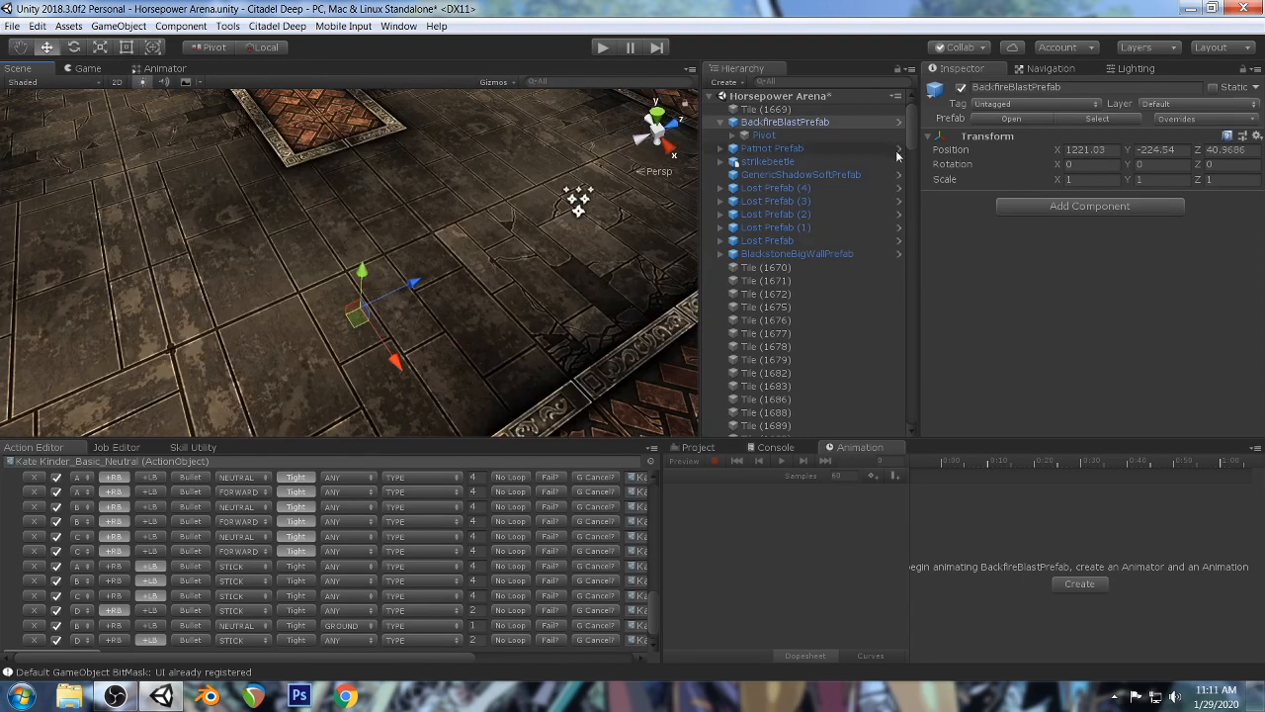
Step: Play the BackfireBlastControl animation of the prefab's Pivot object in the scene
{"action": "left_click", "coordinate": [764, 136]}
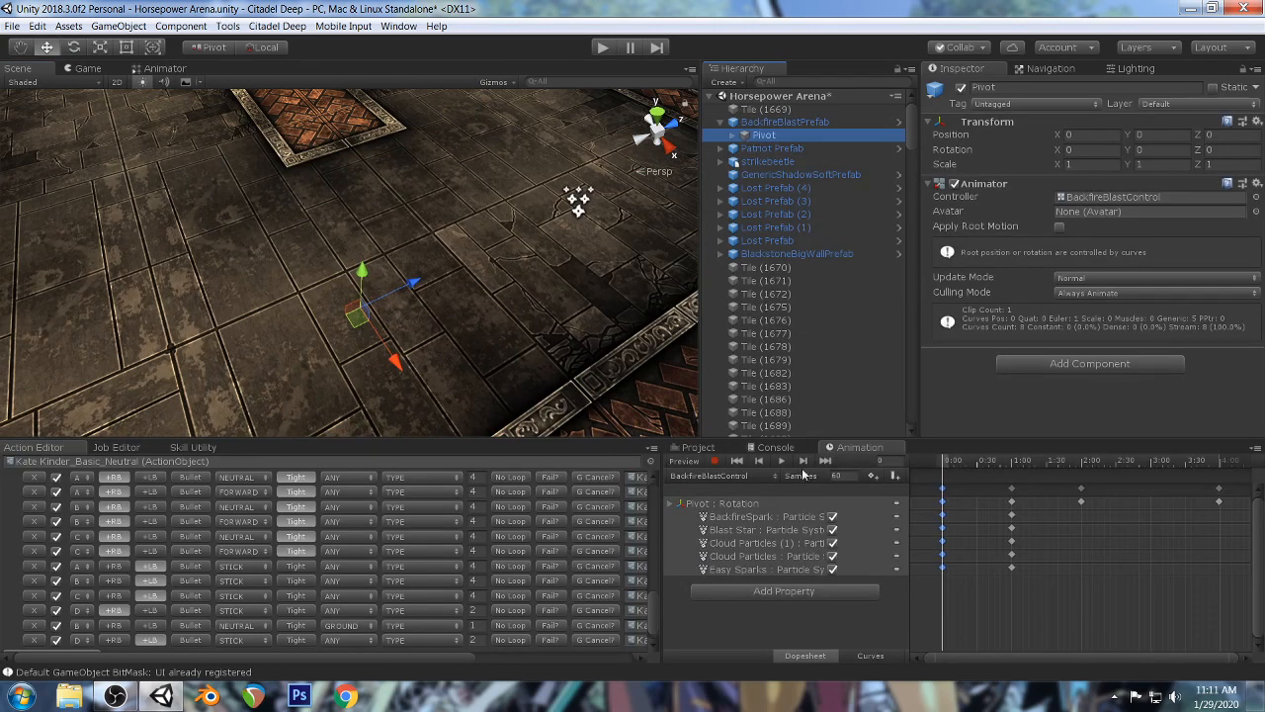
{"action": "scroll", "coordinate": [480, 287], "scroll_direction": "down", "scroll_amount": 5}
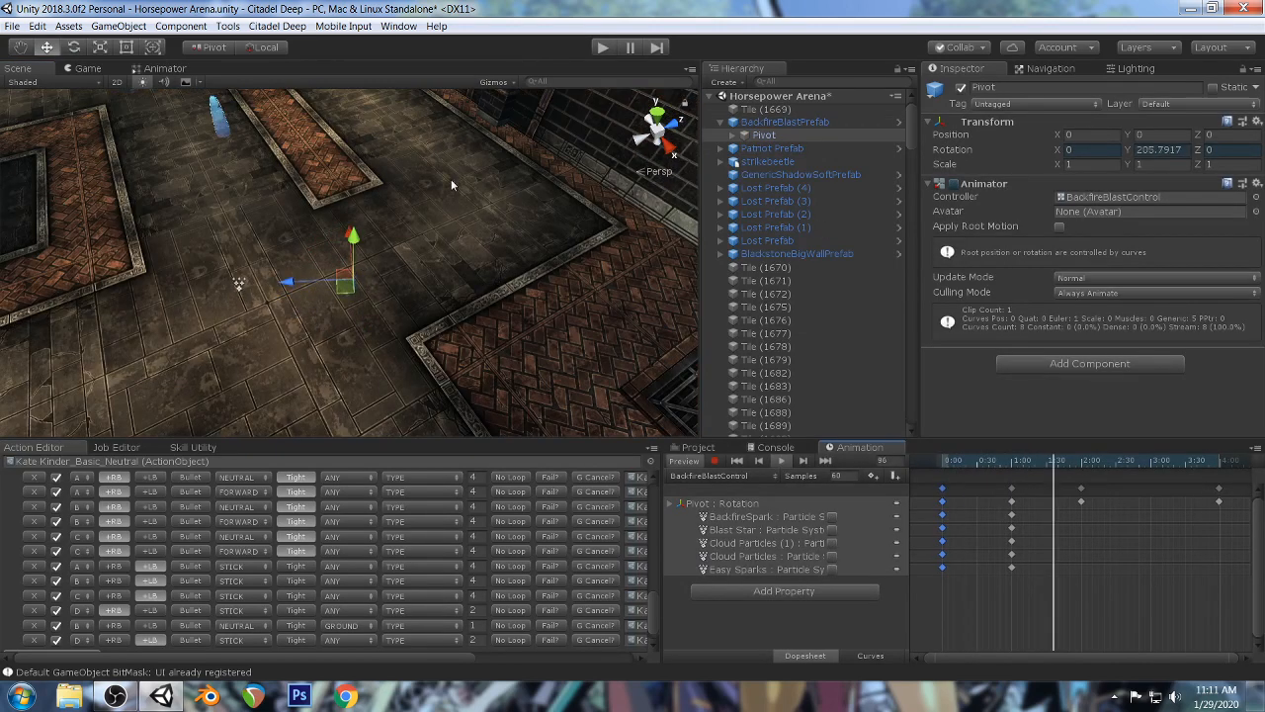
{"action": "left_click", "coordinate": [780, 464]}
Step: Open BackfireBlastPrefab for isolated editing and preview Blast Star, Easy Sparks and Cloud Particles (1) together
{"action": "left_click", "coordinate": [875, 123]}
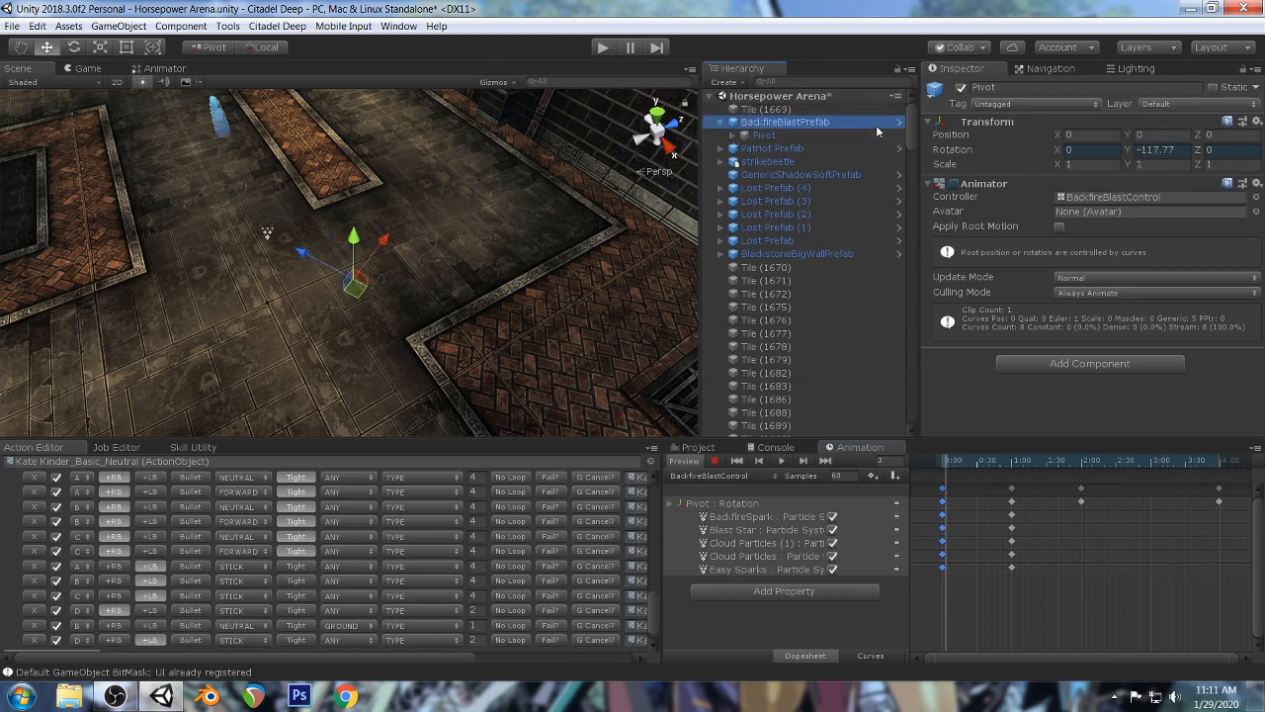
{"action": "left_click", "coordinate": [900, 122]}
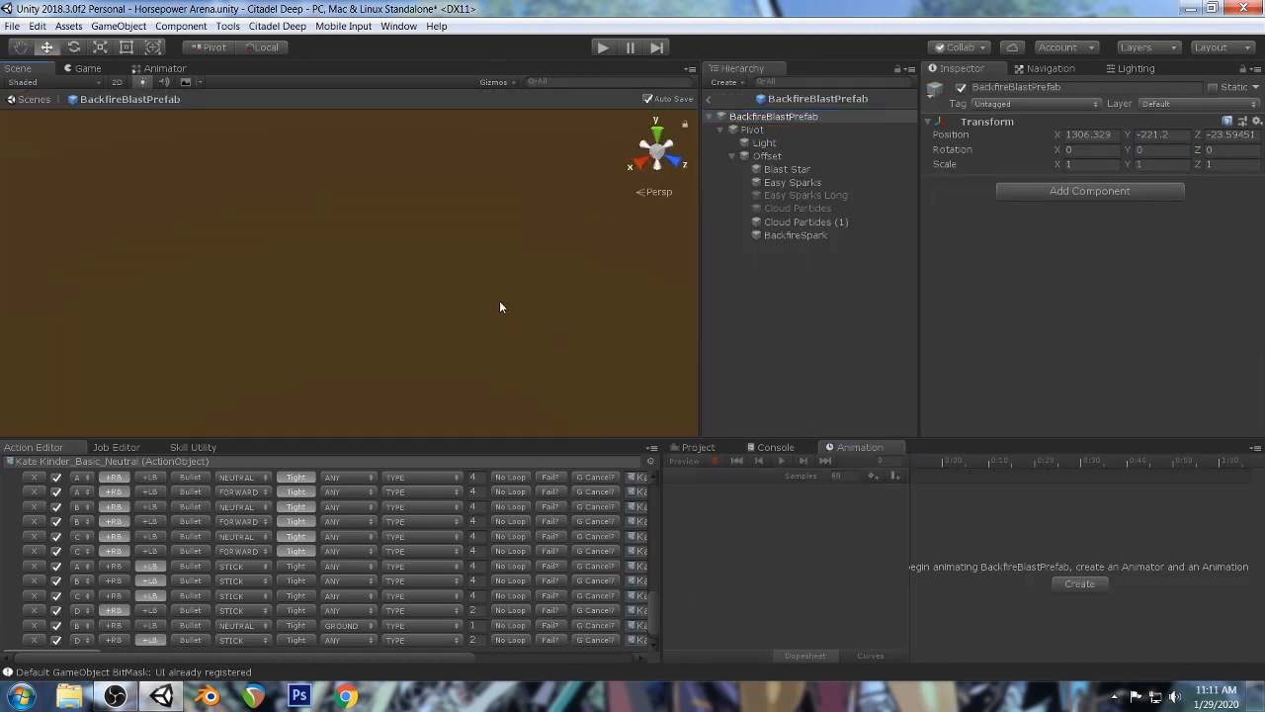
{"action": "left_click", "coordinate": [791, 172]}
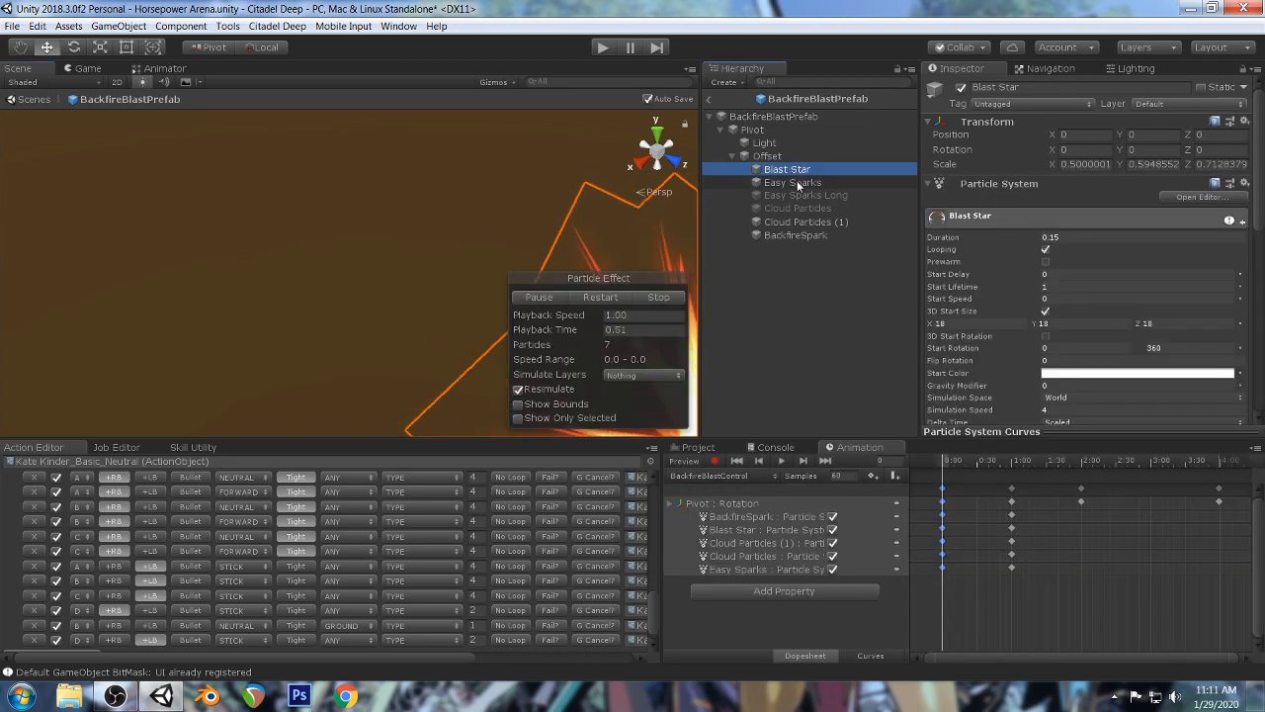
{"action": "left_click", "coordinate": [792, 183], "text": "ctrl"}
{"action": "left_click", "coordinate": [808, 221], "text": "ctrl"}
{"action": "scroll", "coordinate": [456, 255], "scroll_direction": "down", "scroll_amount": 5}
{"action": "right_click_drag", "start_coordinate": [456, 255], "coordinate": [426, 260]}
{"action": "middle_click_drag", "start_coordinate": [426, 260], "coordinate": [435, 244]}
{"action": "left_click", "coordinate": [557, 203]}
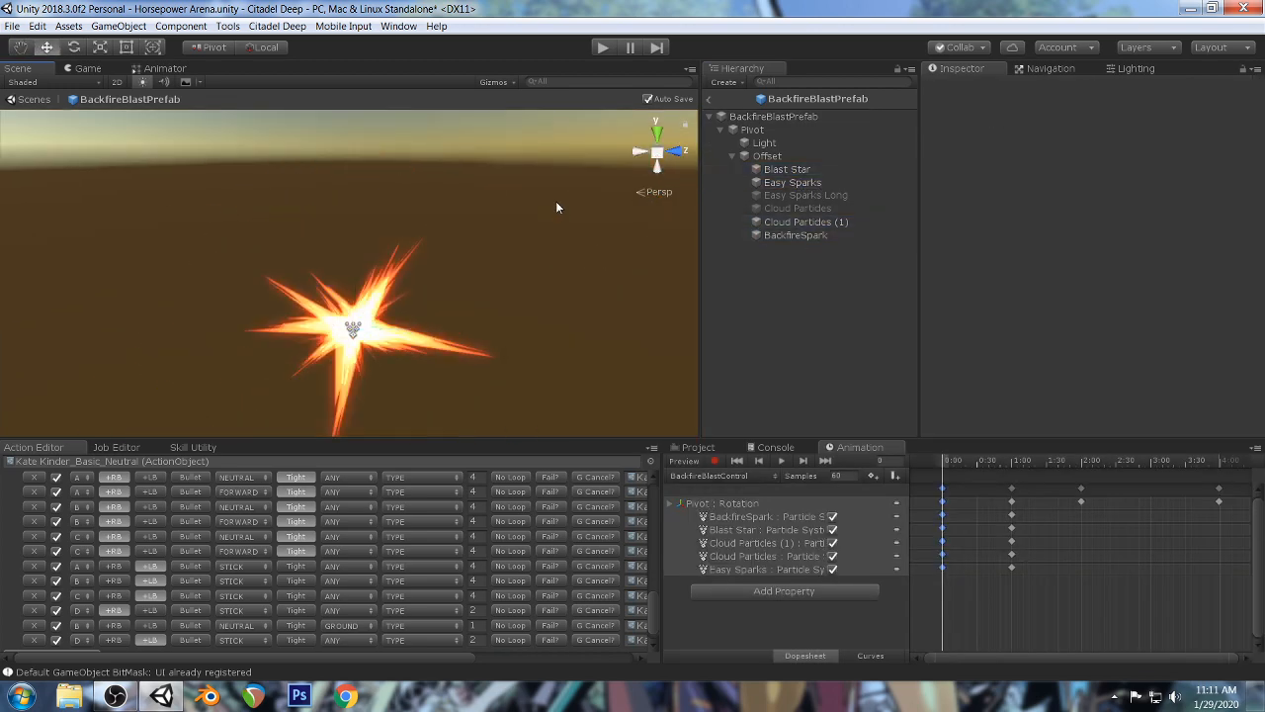
Step: Move the animation time to 1:00, where looping is off, and play the Blast Star particle effect once
{"action": "left_click", "coordinate": [787, 169]}
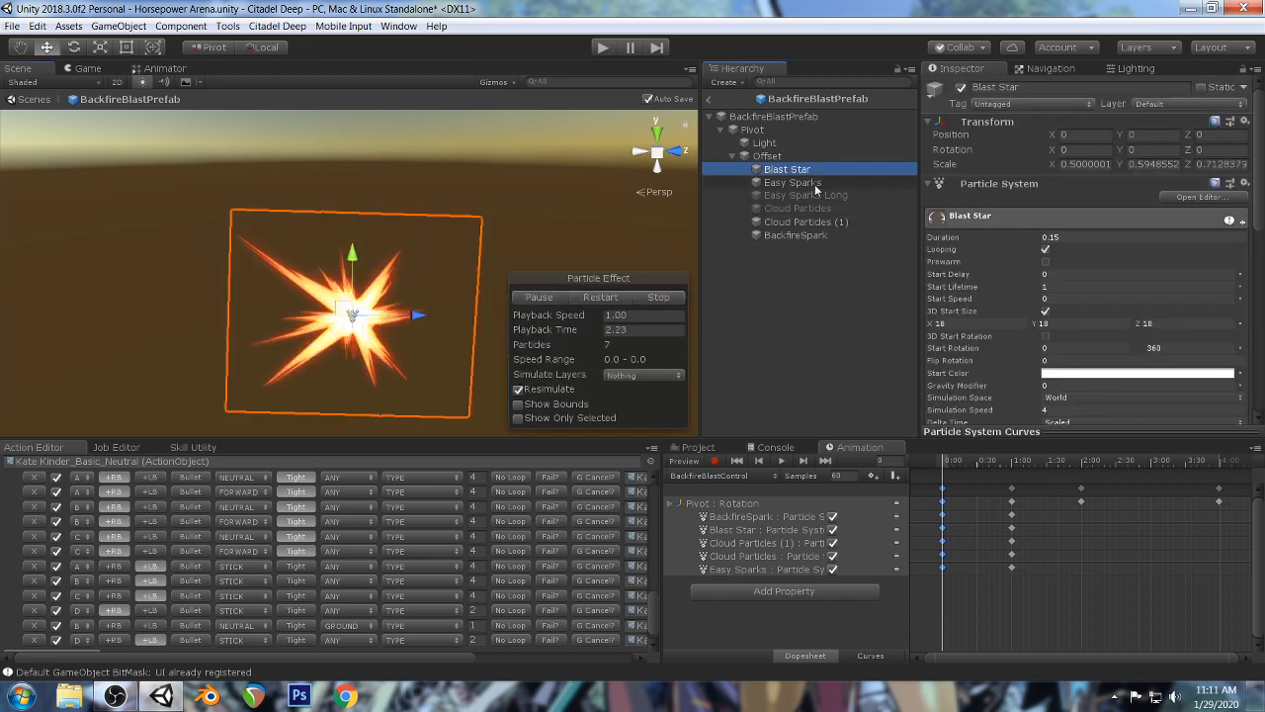
{"action": "left_click", "coordinate": [1012, 467]}
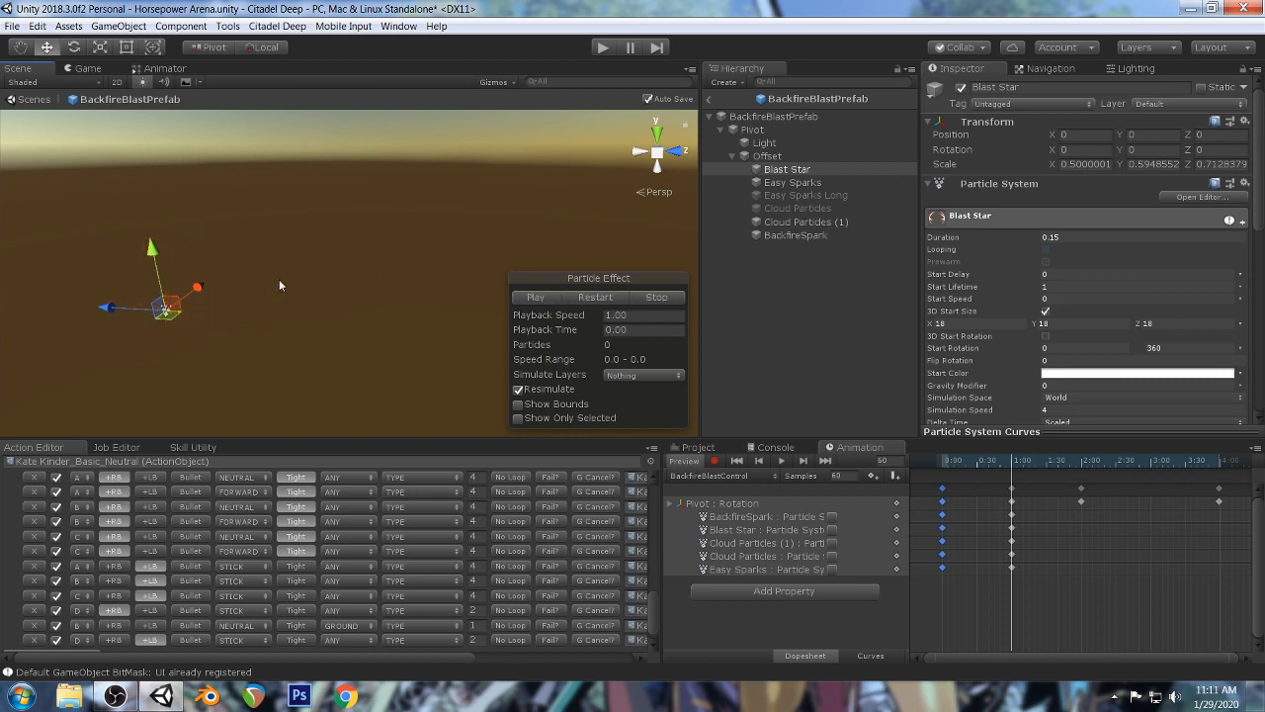
{"action": "left_click_drag", "start_coordinate": [279, 279], "coordinate": [257, 265], "text": "alt"}
{"action": "middle_click_drag", "start_coordinate": [258, 270], "coordinate": [456, 304]}
{"action": "left_click", "coordinate": [534, 300]}
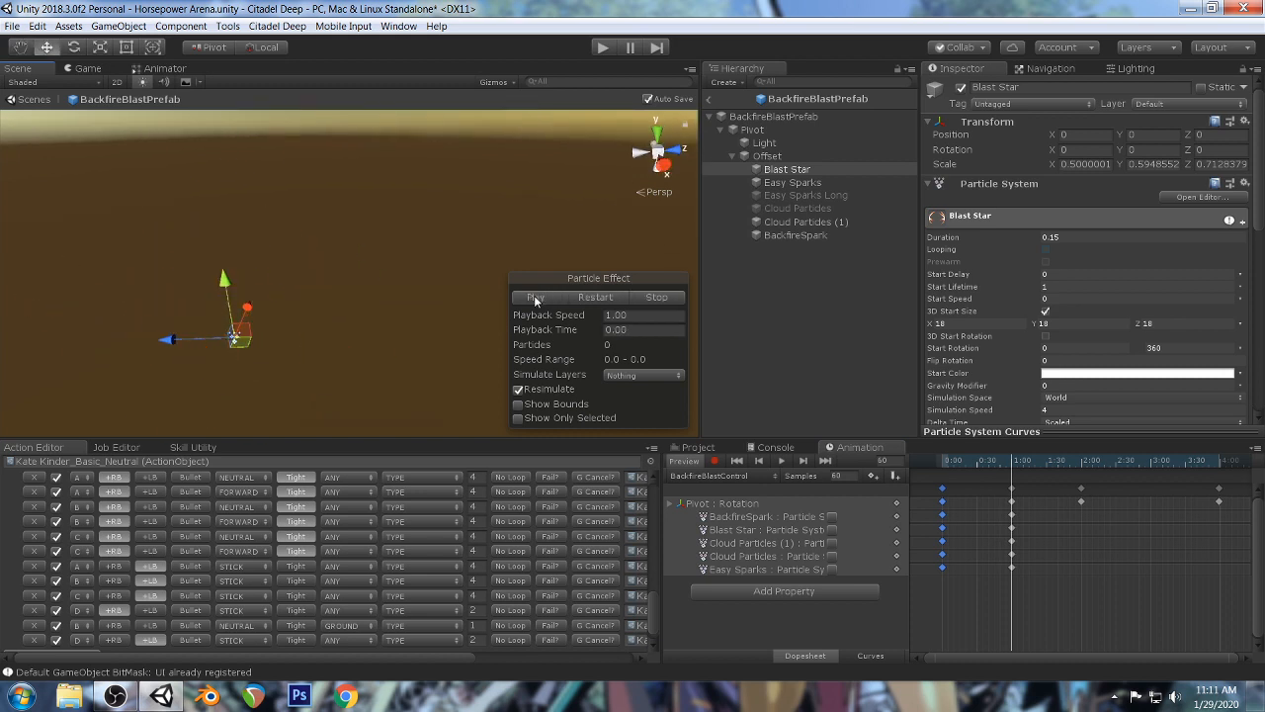
{"action": "left_click_drag", "start_coordinate": [363, 276], "coordinate": [409, 286], "text": "alt"}
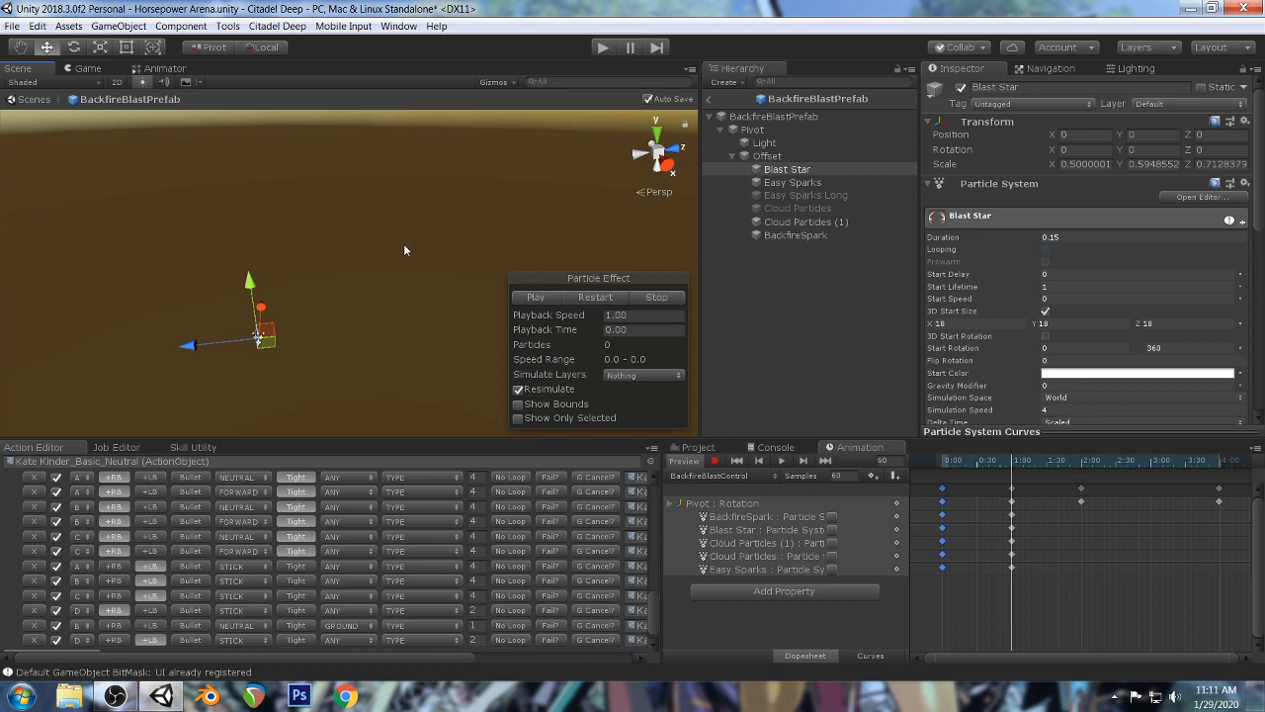
{"action": "left_click", "coordinate": [535, 297]}
Step: Play the Easy Sparks and Cloud Particles (1) effects individually to examine each one's burst
{"action": "left_click", "coordinate": [790, 183]}
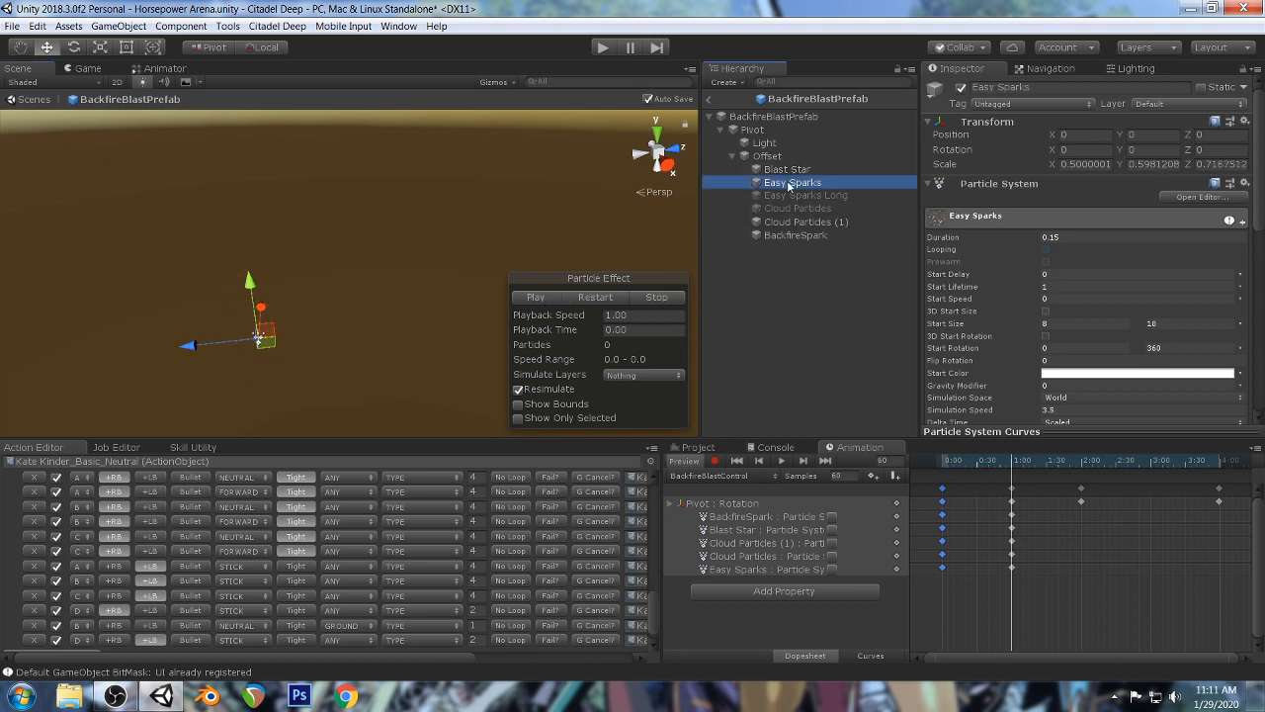
{"action": "left_click", "coordinate": [539, 299]}
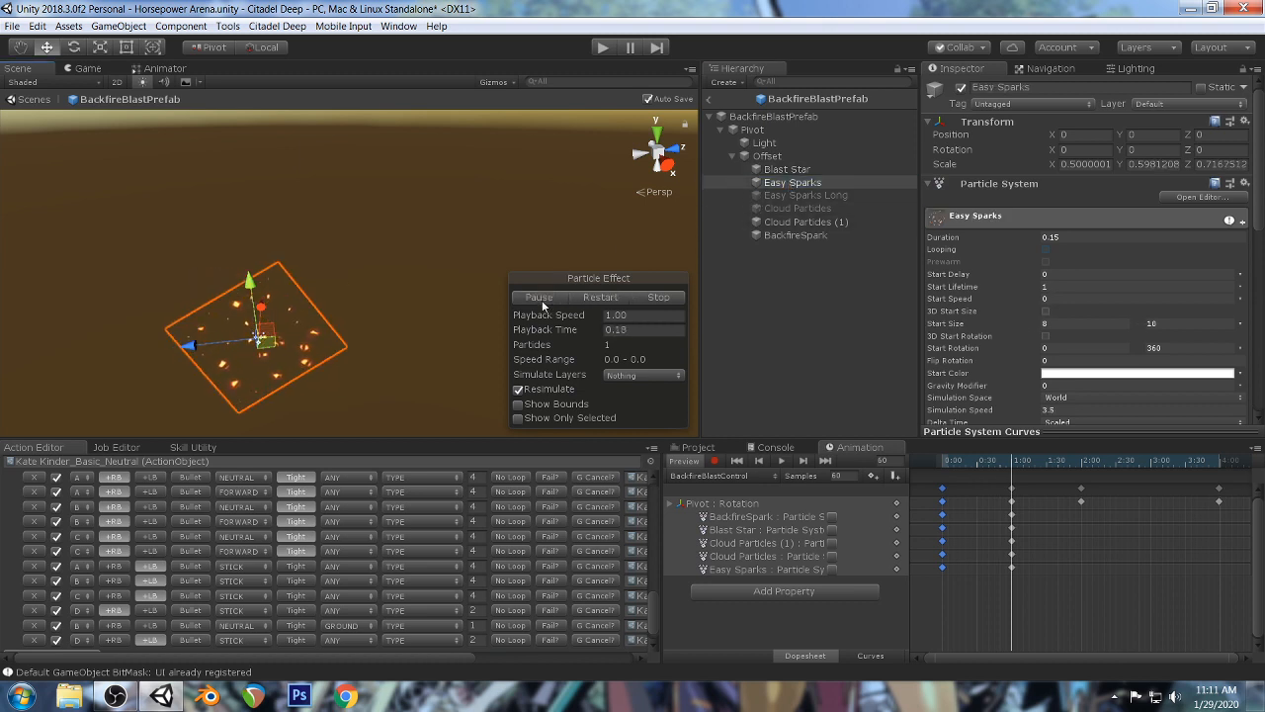
{"action": "left_click", "coordinate": [541, 301]}
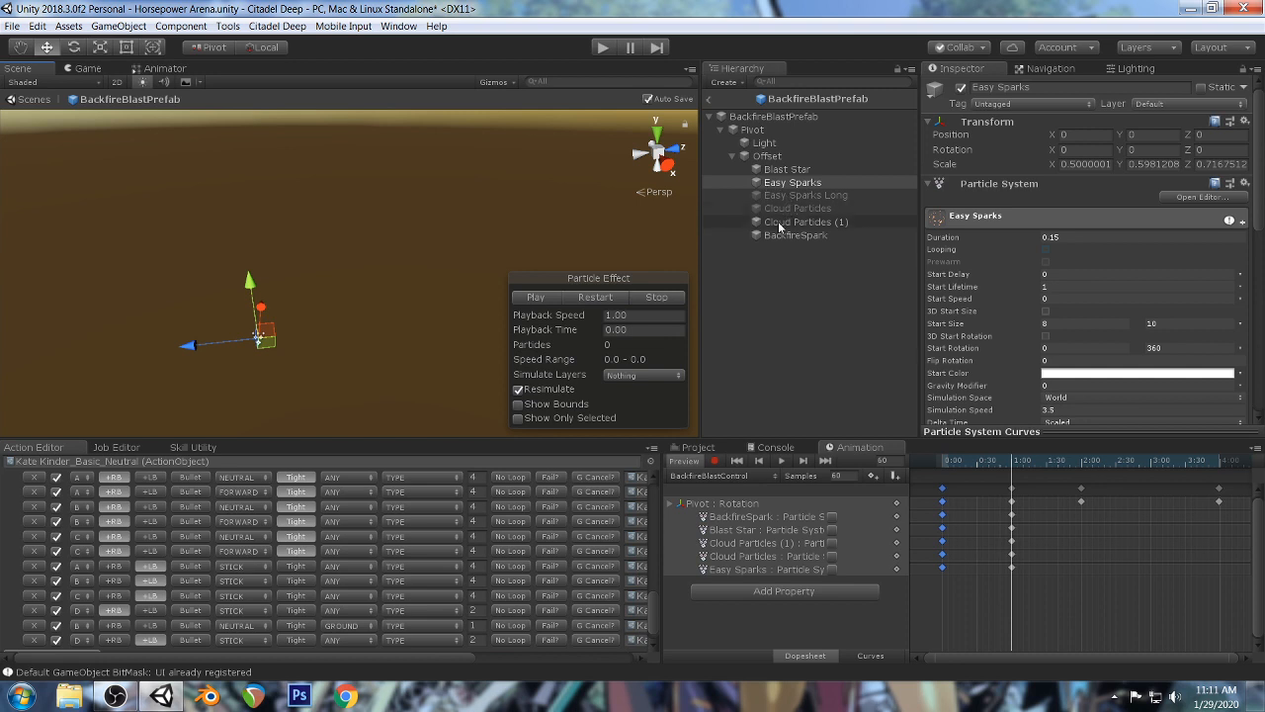
{"action": "left_click", "coordinate": [778, 221]}
{"action": "left_click", "coordinate": [535, 297]}
Step: Replay the single Blast Star burst to examine the shape of one particle
{"action": "left_click", "coordinate": [768, 170]}
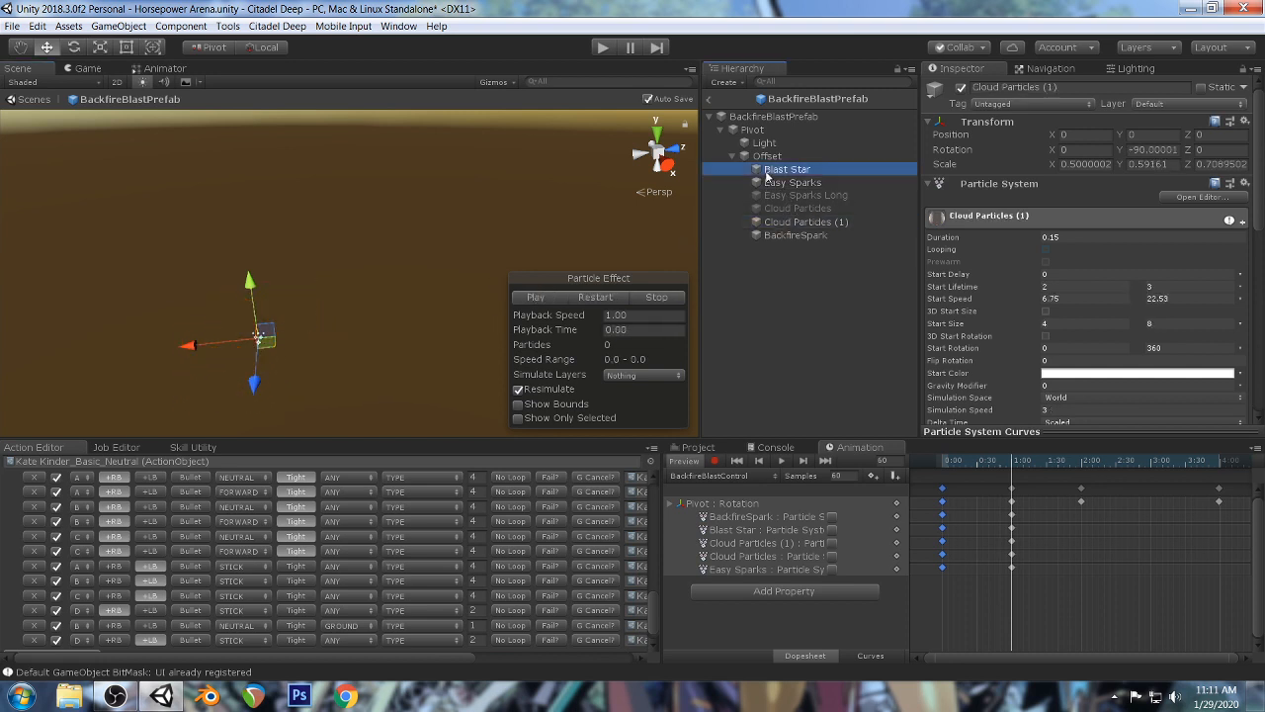
{"action": "left_click", "coordinate": [539, 300]}
{"action": "left_click", "coordinate": [542, 301]}
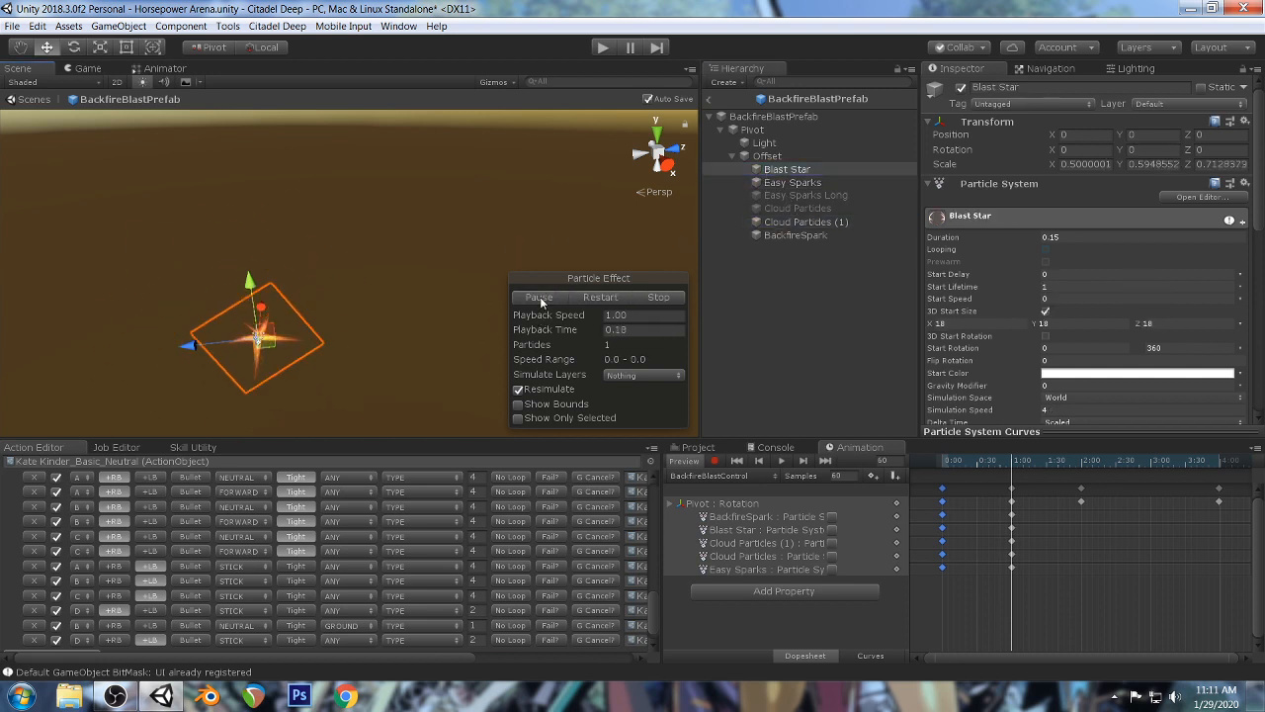
{"action": "left_click", "coordinate": [542, 301]}
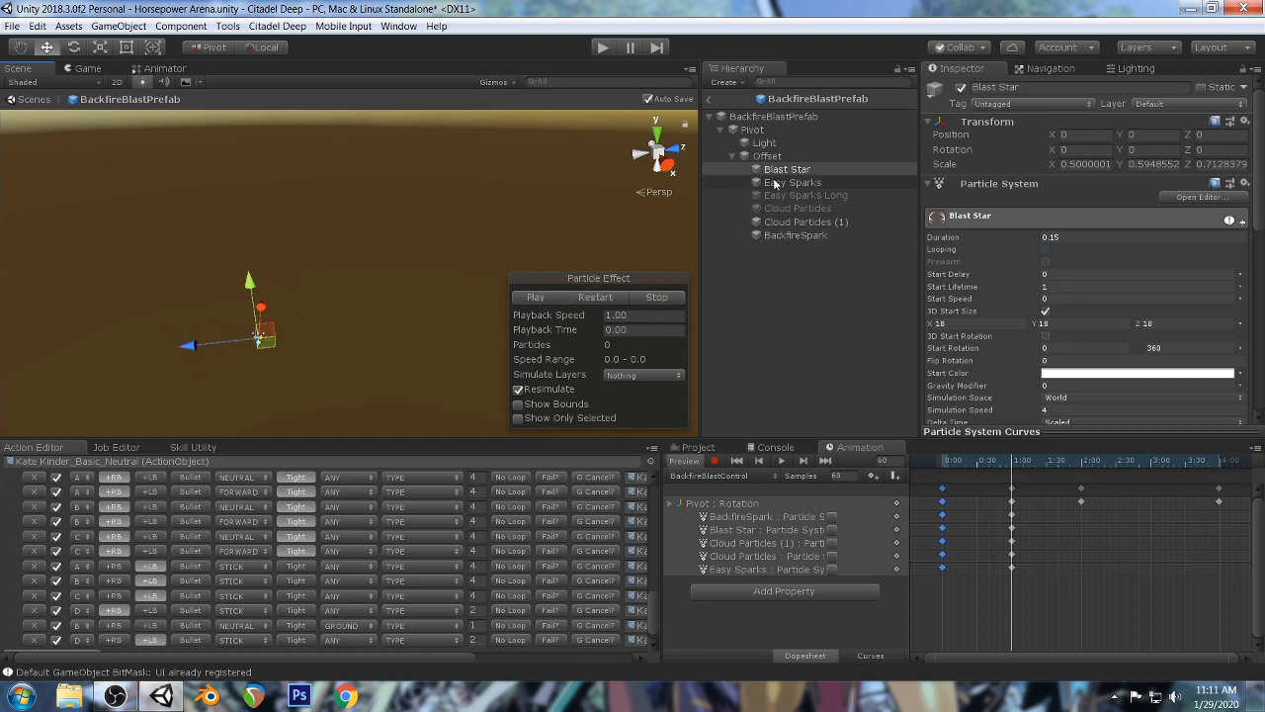
Step: Replay the Easy Sparks burst several times to examine the scattering of its sparks
{"action": "left_click", "coordinate": [776, 183]}
{"action": "left_click", "coordinate": [534, 299]}
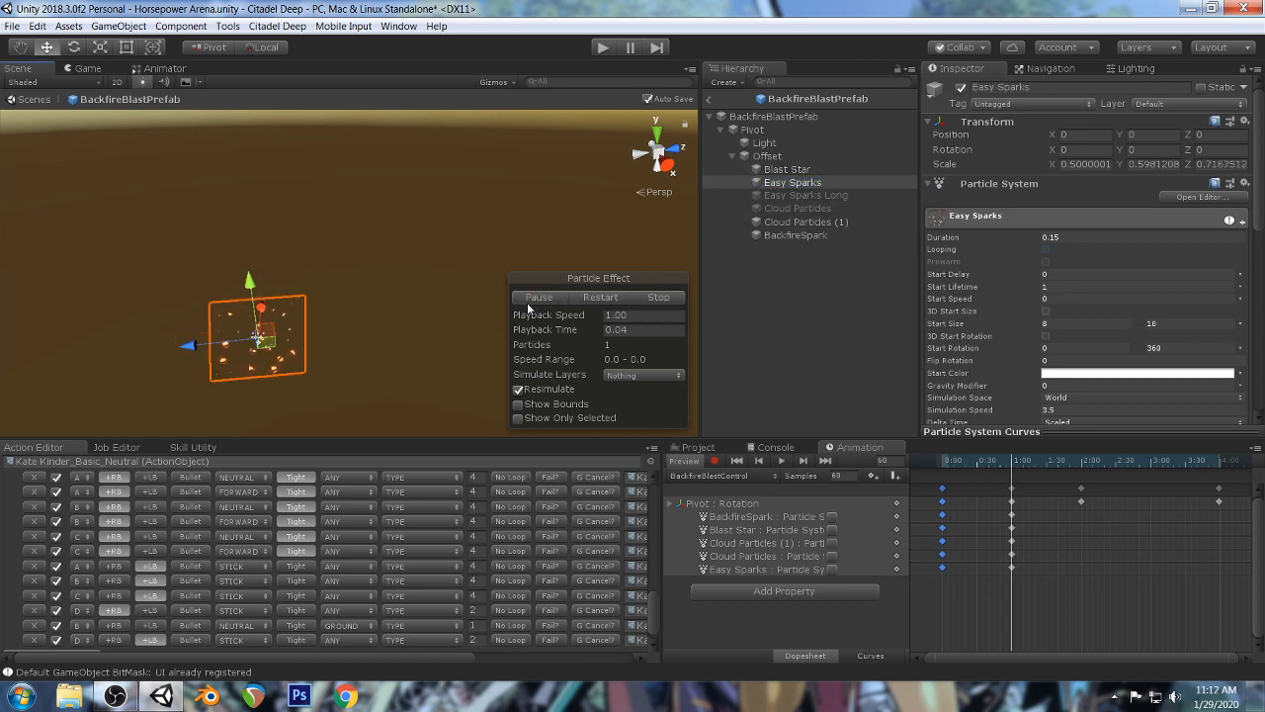
{"action": "left_click", "coordinate": [530, 301]}
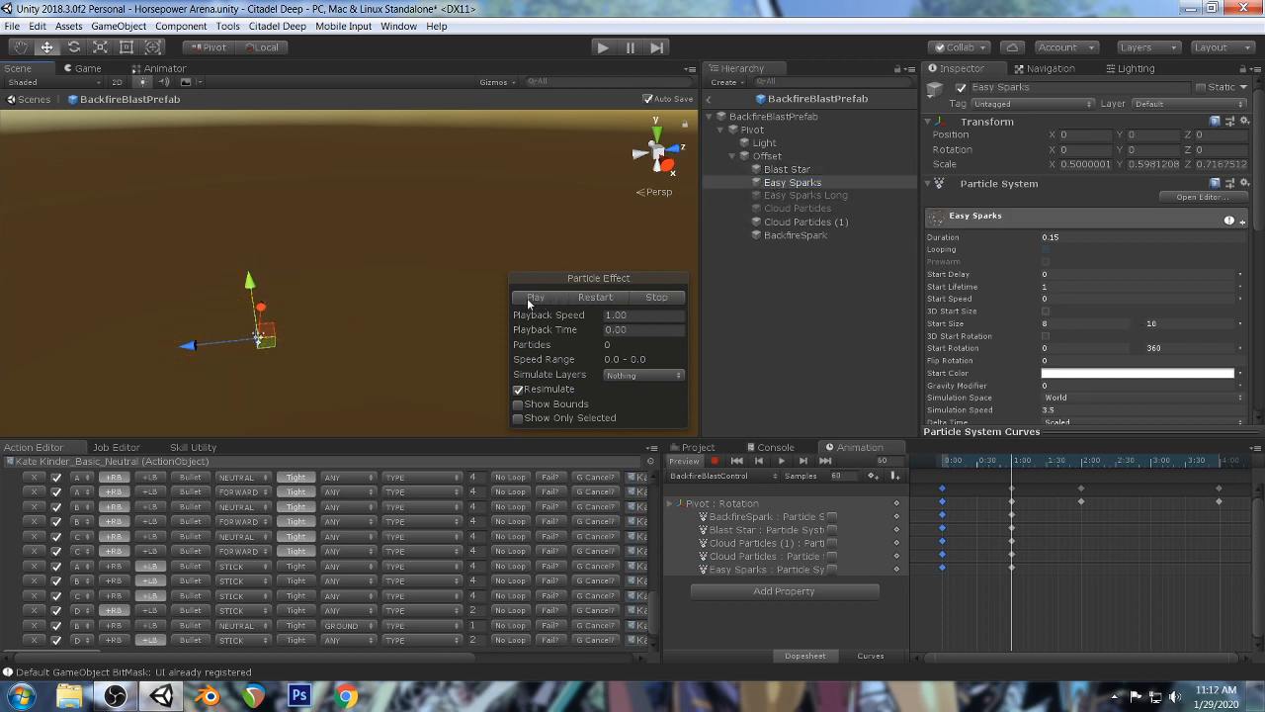
{"action": "left_click", "coordinate": [530, 302]}
{"action": "left_click", "coordinate": [534, 298]}
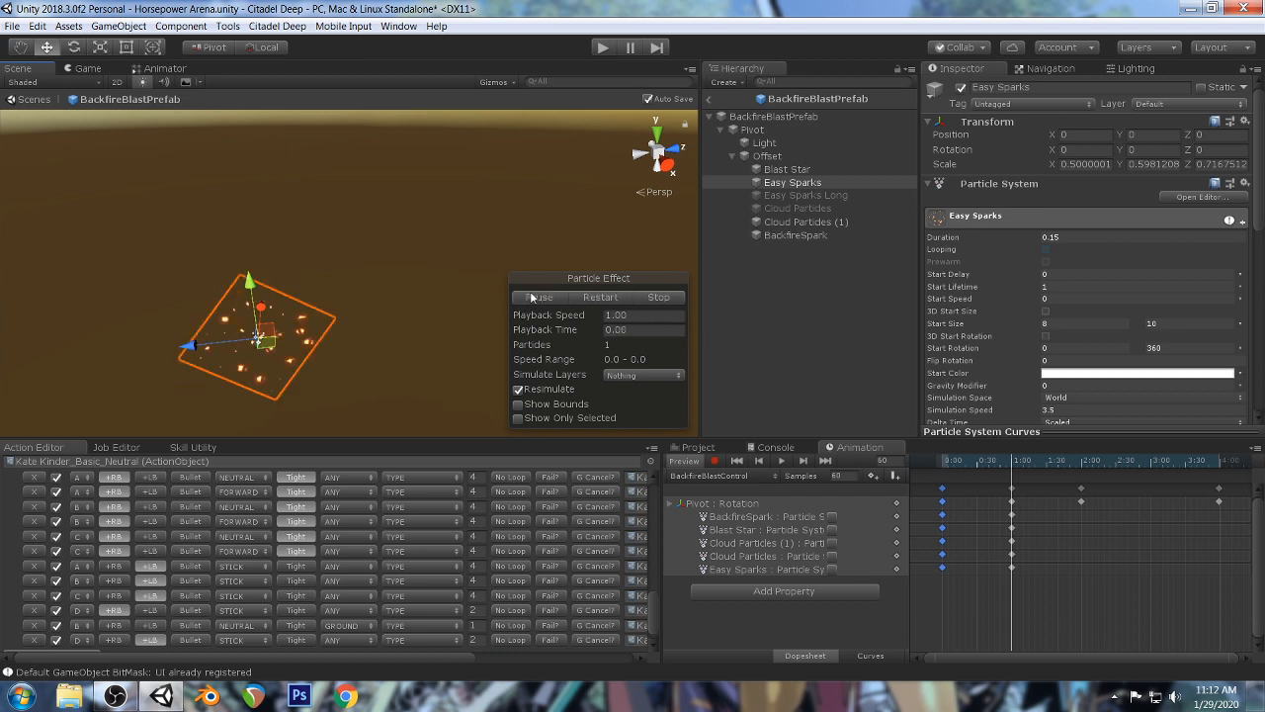
Step: Replay the Easy Sparks burst once more and the Cloud Particles (1) burst several times to examine their particles
{"action": "left_click", "coordinate": [546, 299]}
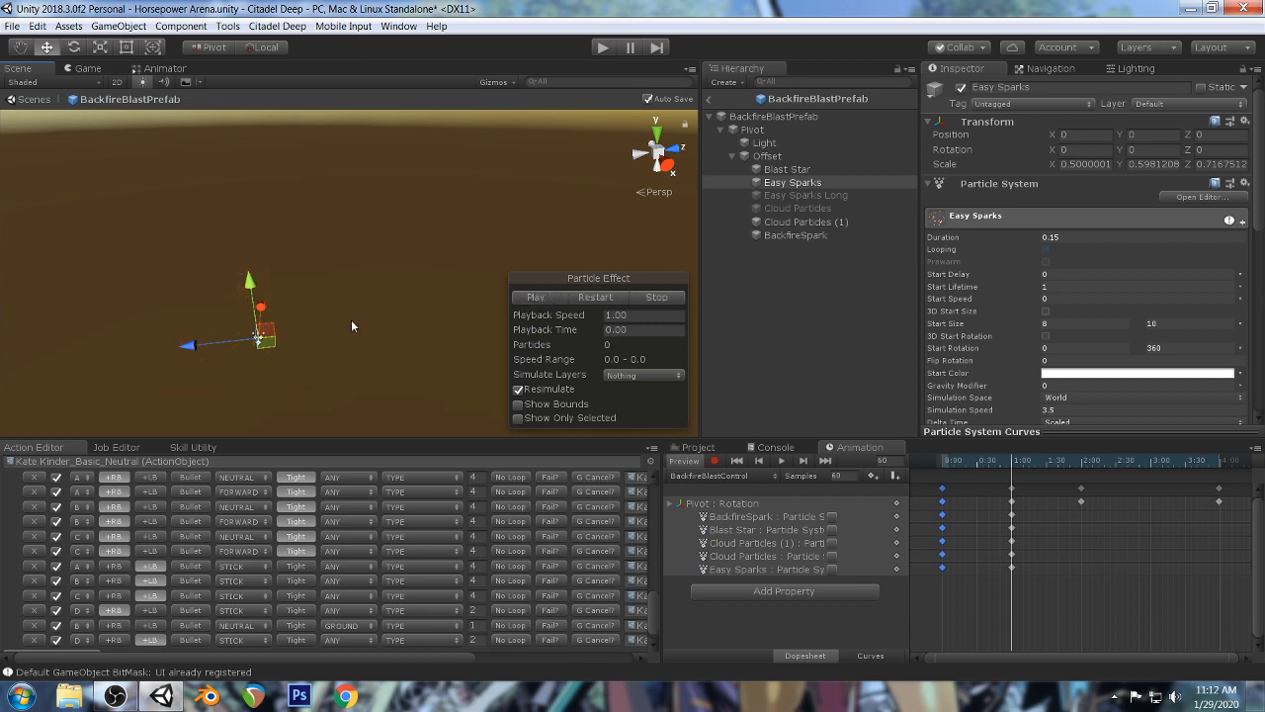
{"action": "left_click", "coordinate": [530, 302]}
{"action": "left_click", "coordinate": [790, 220]}
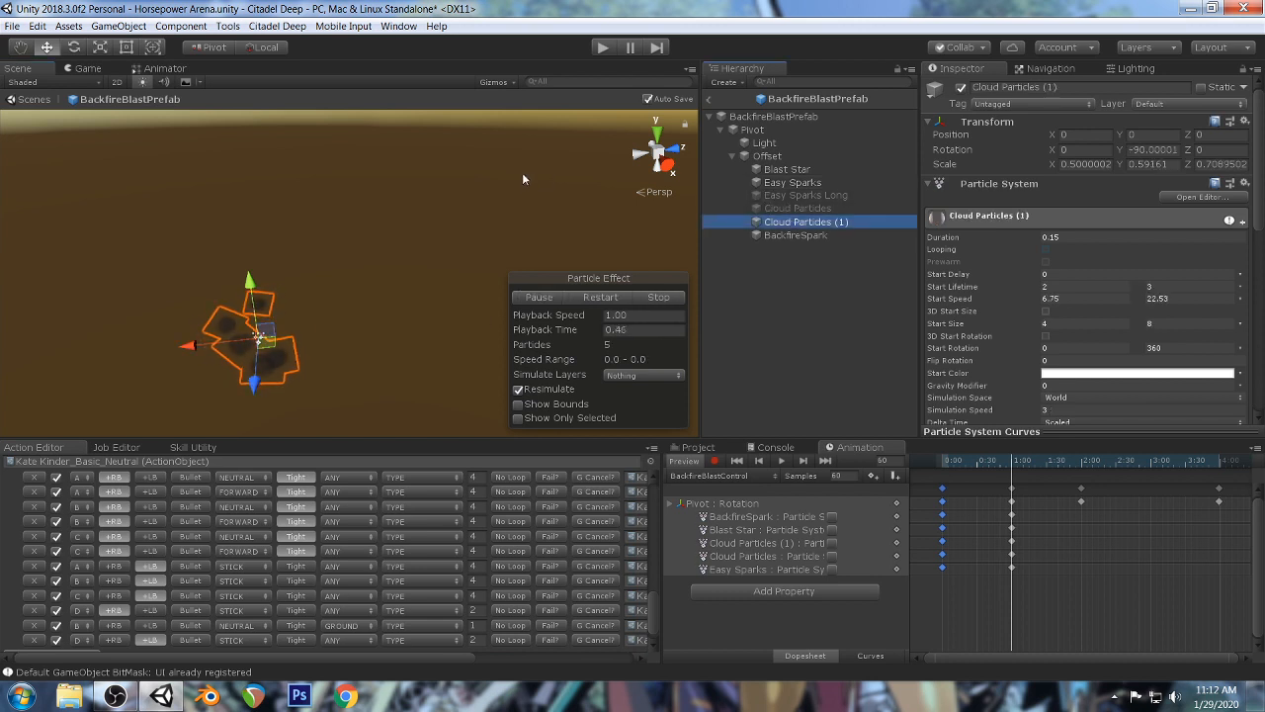
{"action": "left_click", "coordinate": [535, 297]}
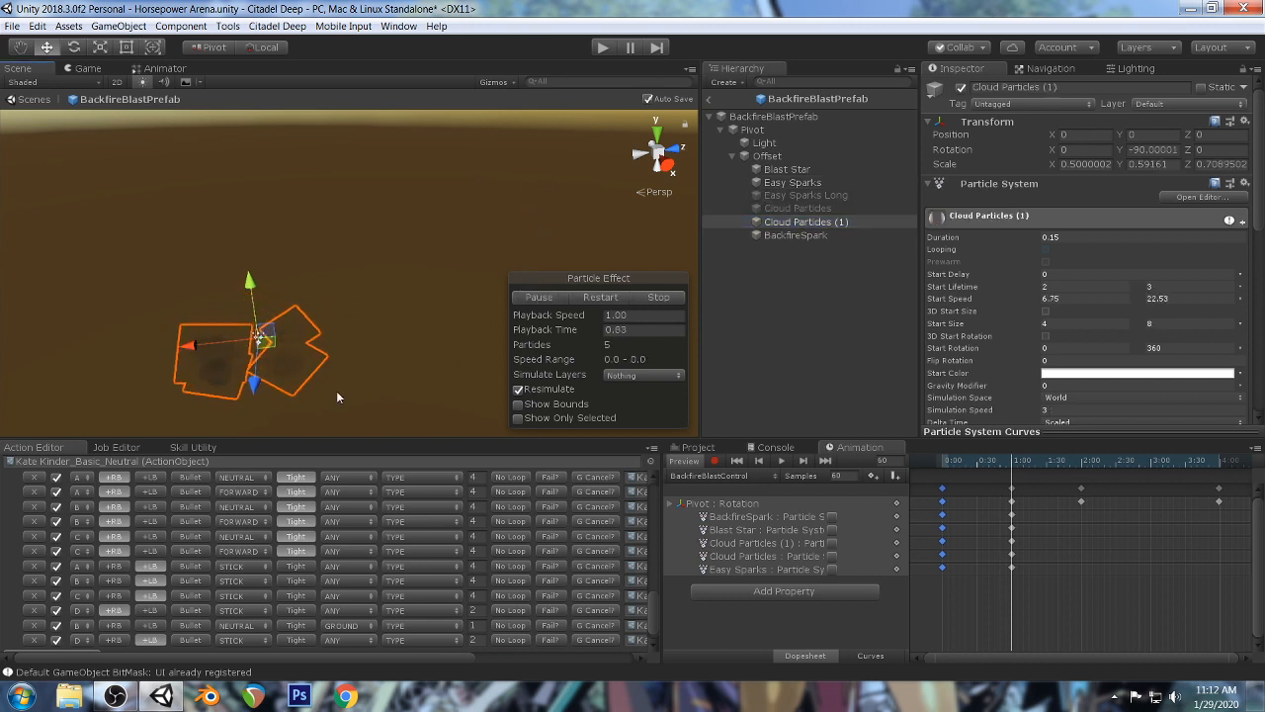
{"action": "left_click", "coordinate": [532, 298]}
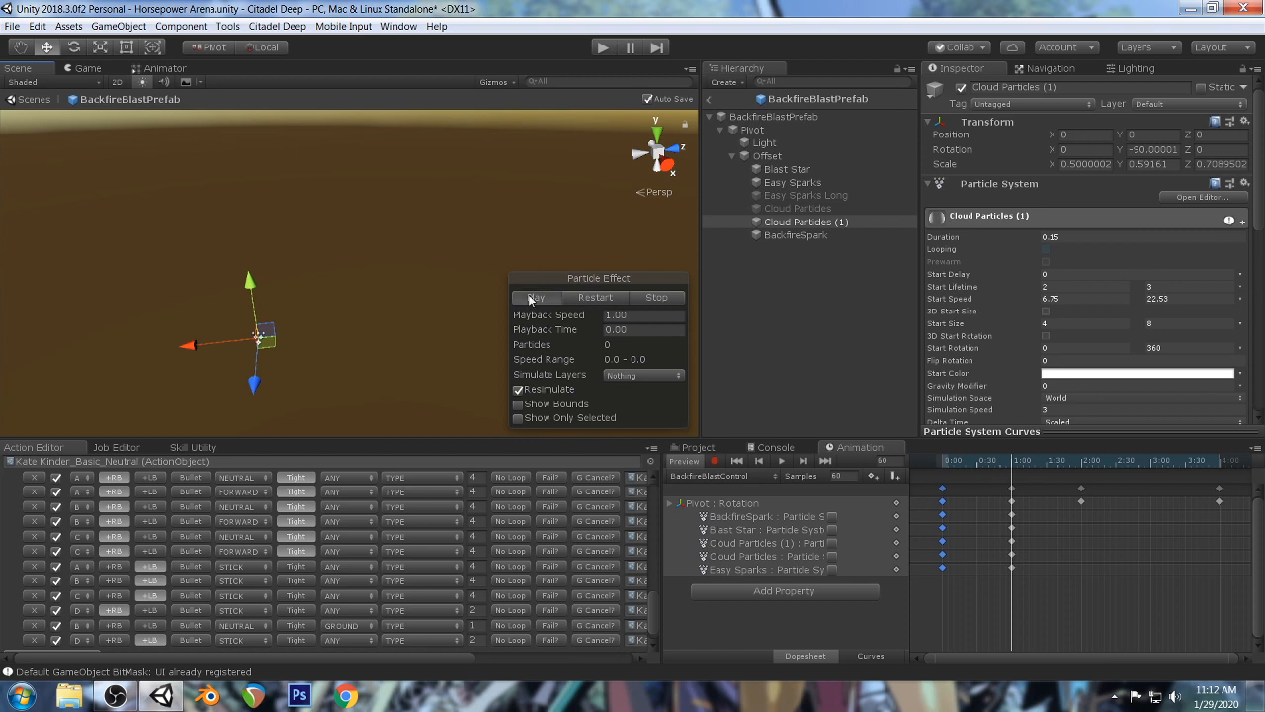
{"action": "left_click", "coordinate": [537, 297]}
{"action": "left_click", "coordinate": [534, 297]}
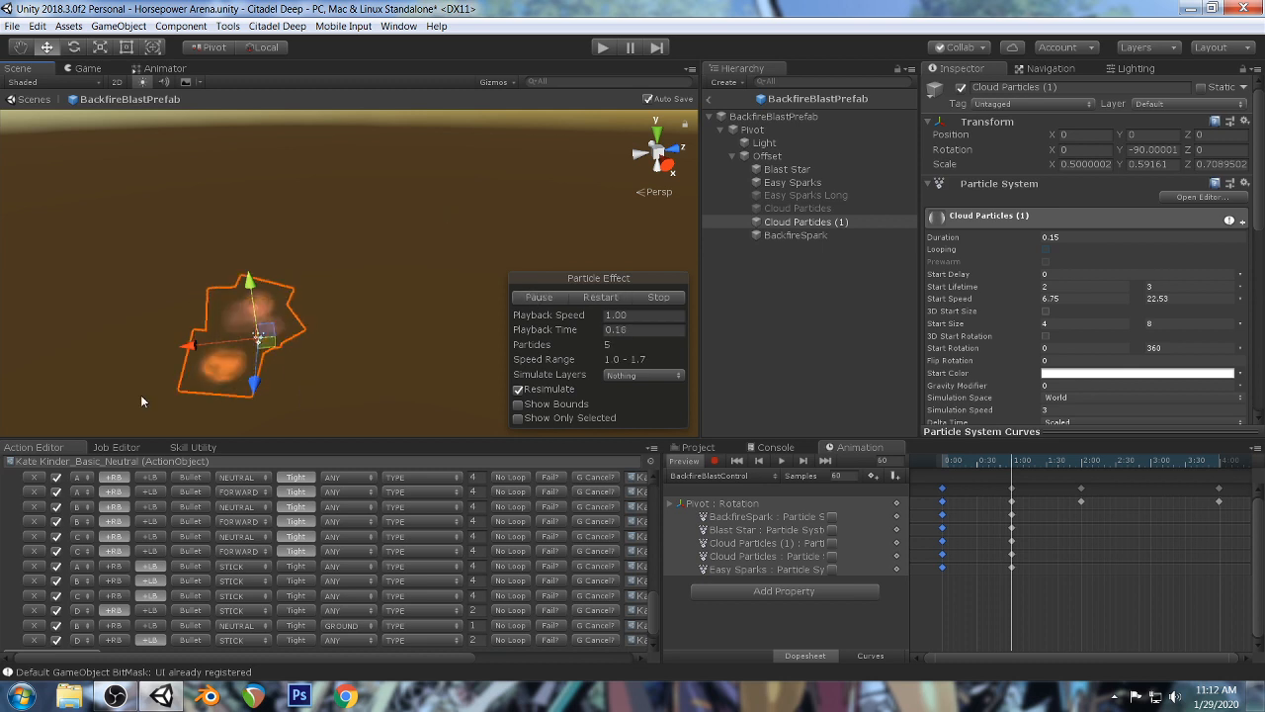
Step: Play the BackfireSpark effect on its own several times to examine its directional burst
{"action": "left_click", "coordinate": [797, 235]}
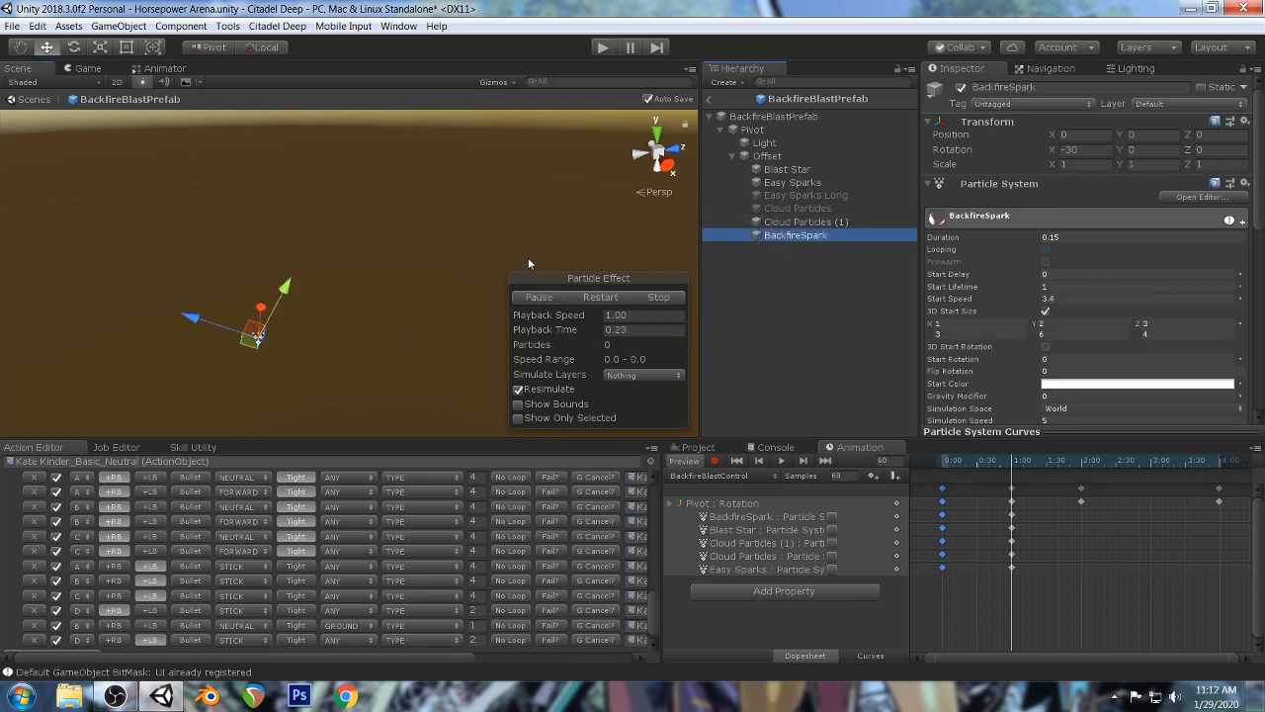
{"action": "left_click", "coordinate": [550, 295]}
{"action": "right_click_drag", "start_coordinate": [356, 385], "coordinate": [236, 314]}
{"action": "left_click", "coordinate": [535, 297]}
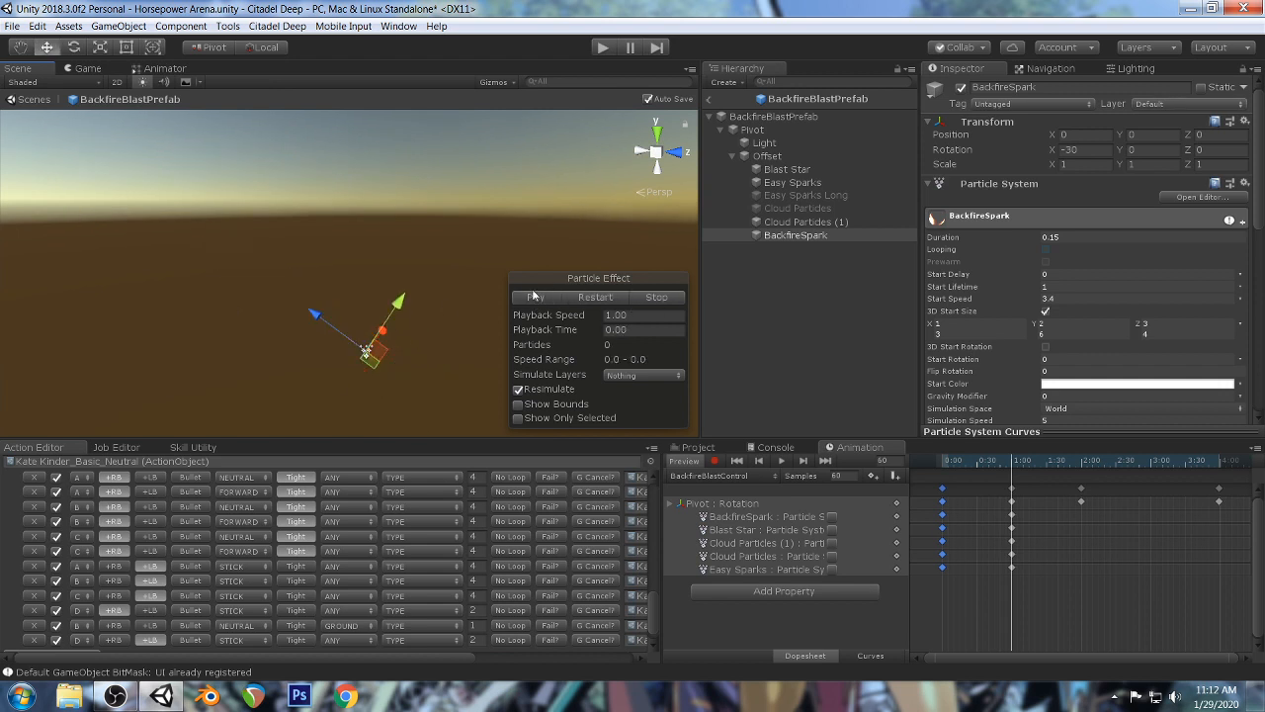
{"action": "left_click", "coordinate": [535, 299]}
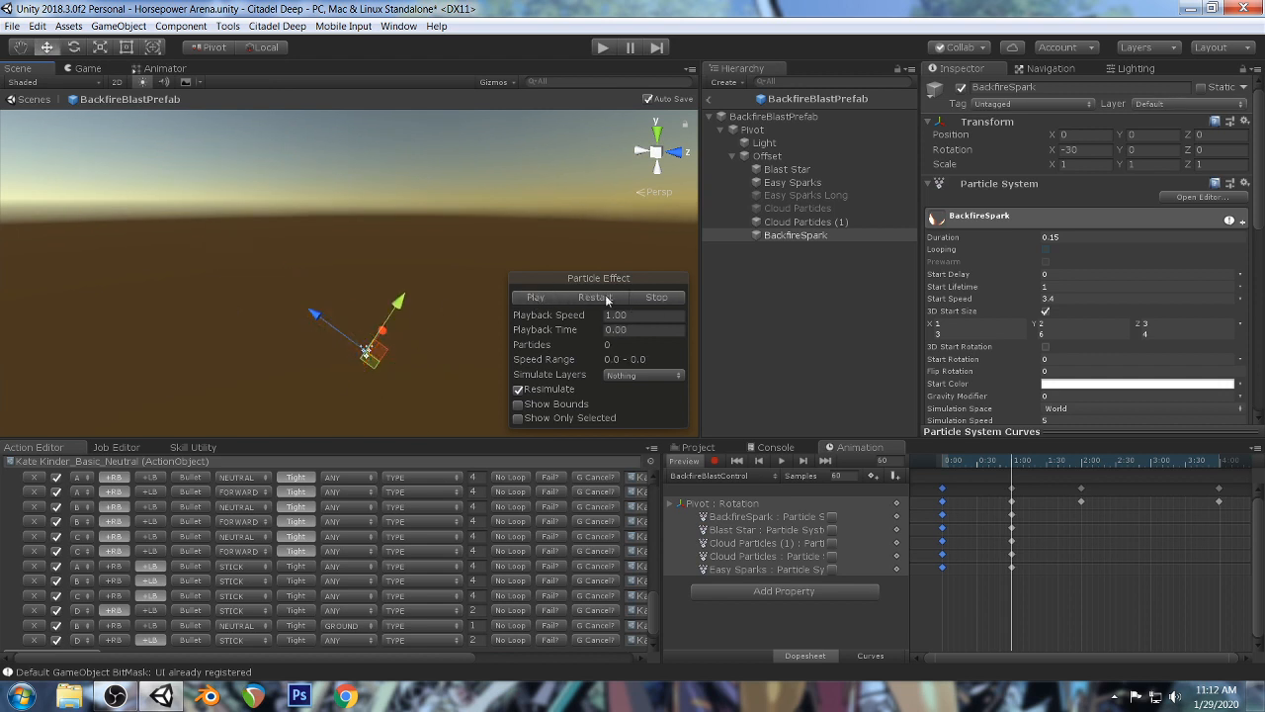
Step: Play Blast Star, Easy Sparks, Cloud Particles (1) and BackfireSpark together to examine the combined blast
{"action": "left_click", "coordinate": [802, 221], "text": "ctrl"}
{"action": "left_click", "coordinate": [792, 181], "text": "ctrl"}
{"action": "left_click", "coordinate": [787, 169], "text": "ctrl"}
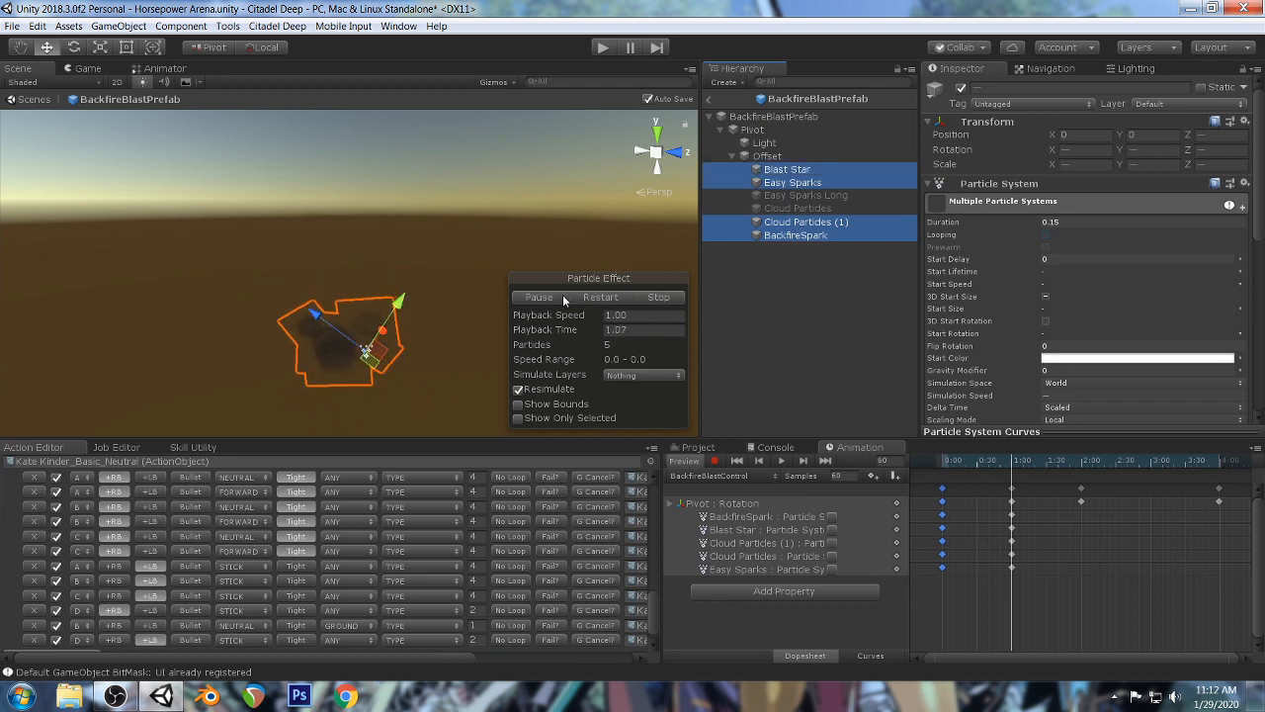
{"action": "left_click", "coordinate": [534, 298]}
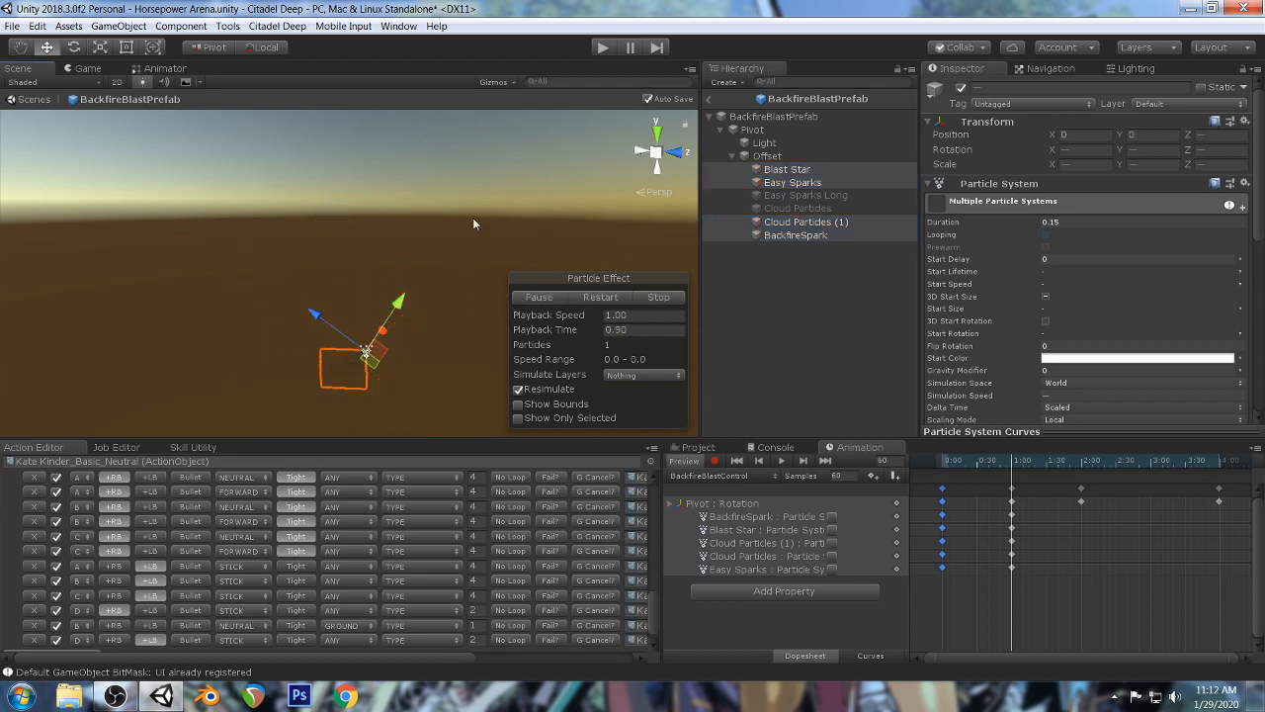
{"action": "right_click_drag", "start_coordinate": [472, 218], "coordinate": [492, 200]}
{"action": "left_click", "coordinate": [535, 299]}
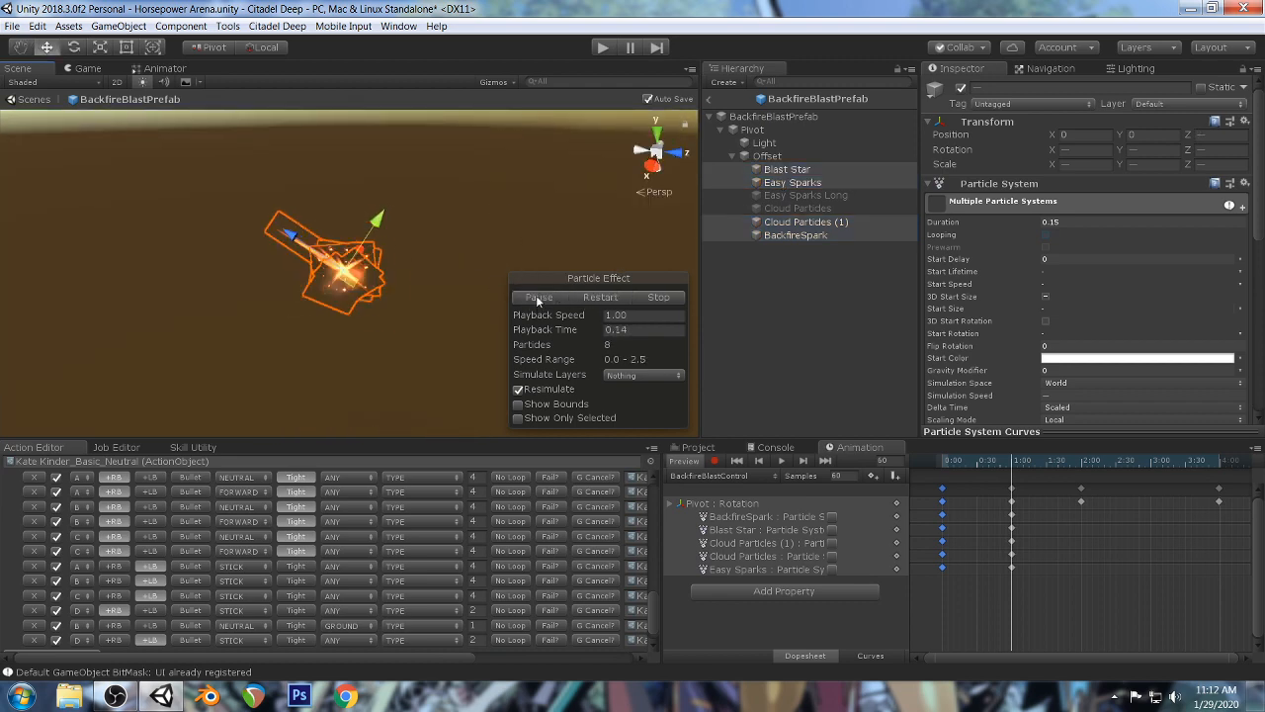
{"action": "left_click", "coordinate": [537, 300]}
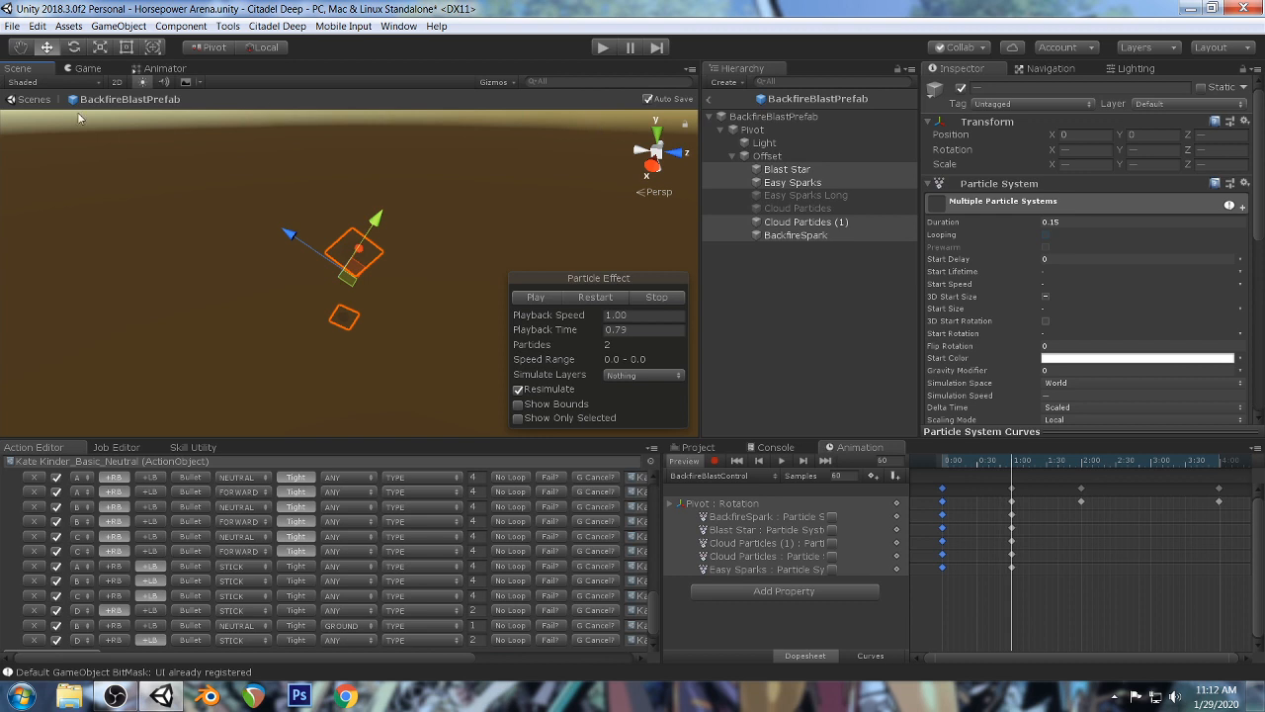
Step: Switch to the Rect Tool to hide the transform handles and replay the combined blast
{"action": "left_click", "coordinate": [100, 48]}
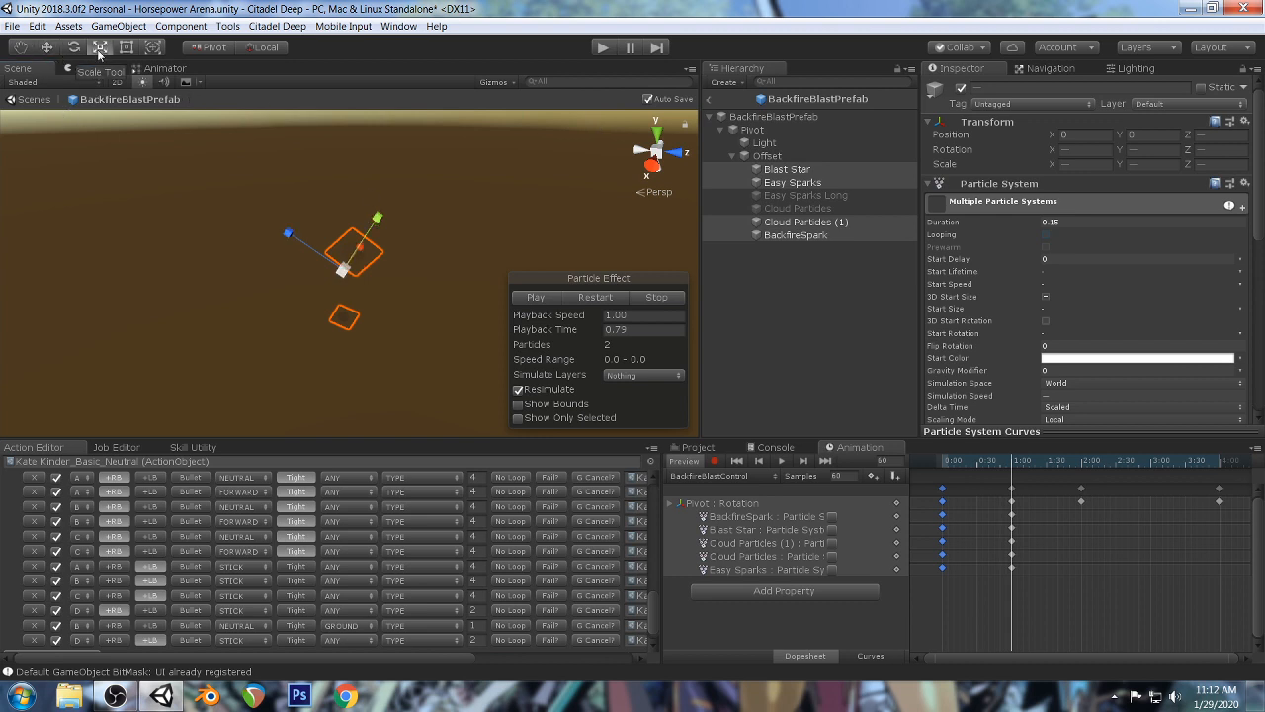
{"action": "left_click", "coordinate": [126, 48]}
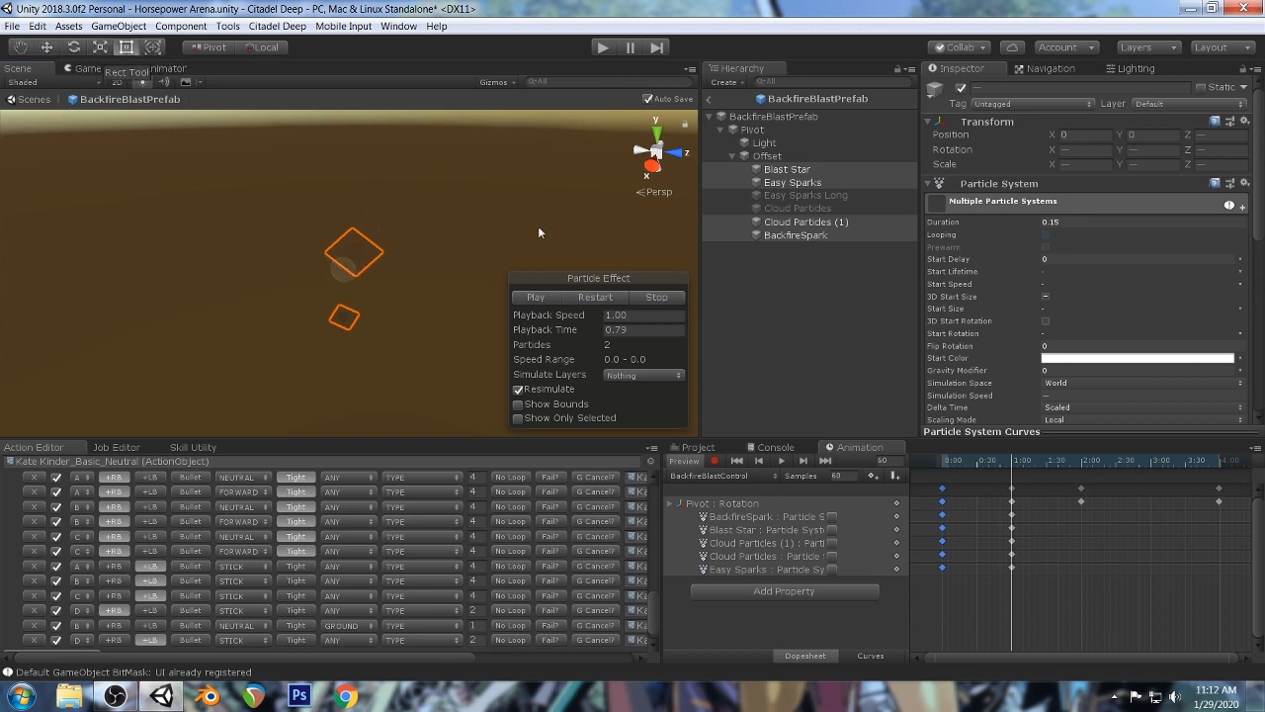
{"action": "left_click", "coordinate": [535, 299]}
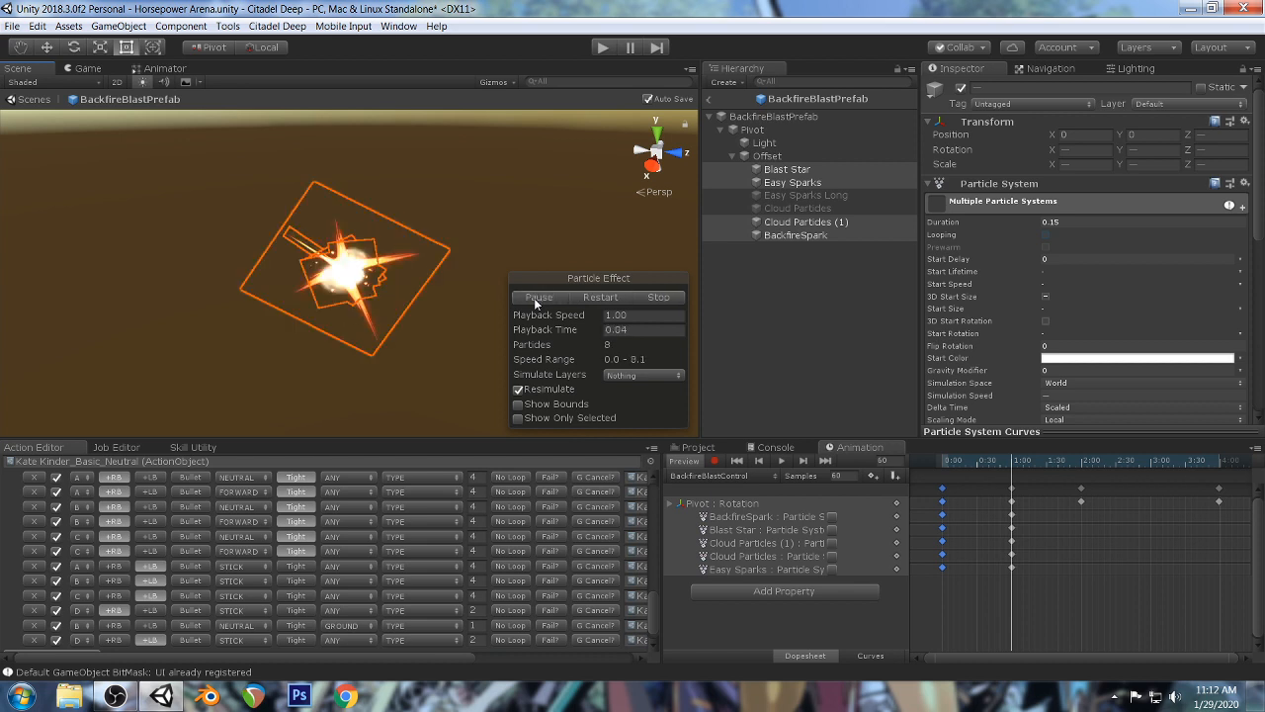
Step: Inspect the Offset parent object, reselect its four active particle systems and play their blast again
{"action": "left_click", "coordinate": [774, 157]}
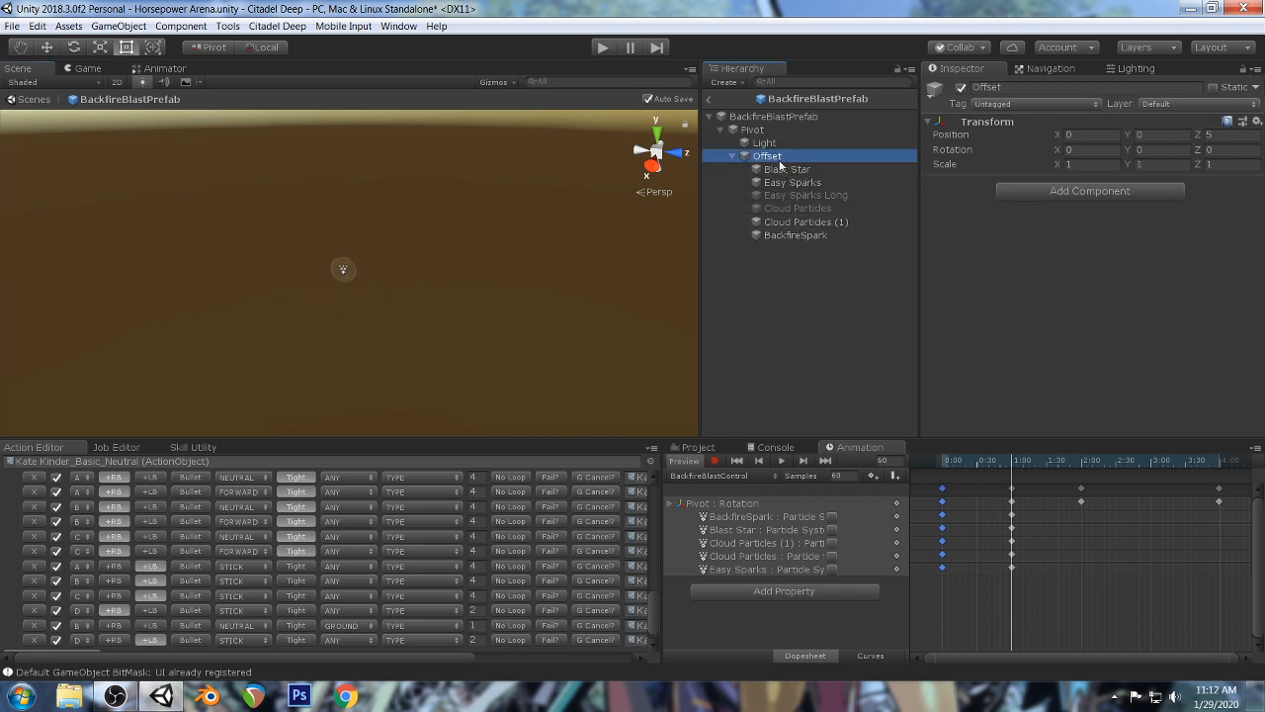
{"action": "left_click", "coordinate": [788, 169]}
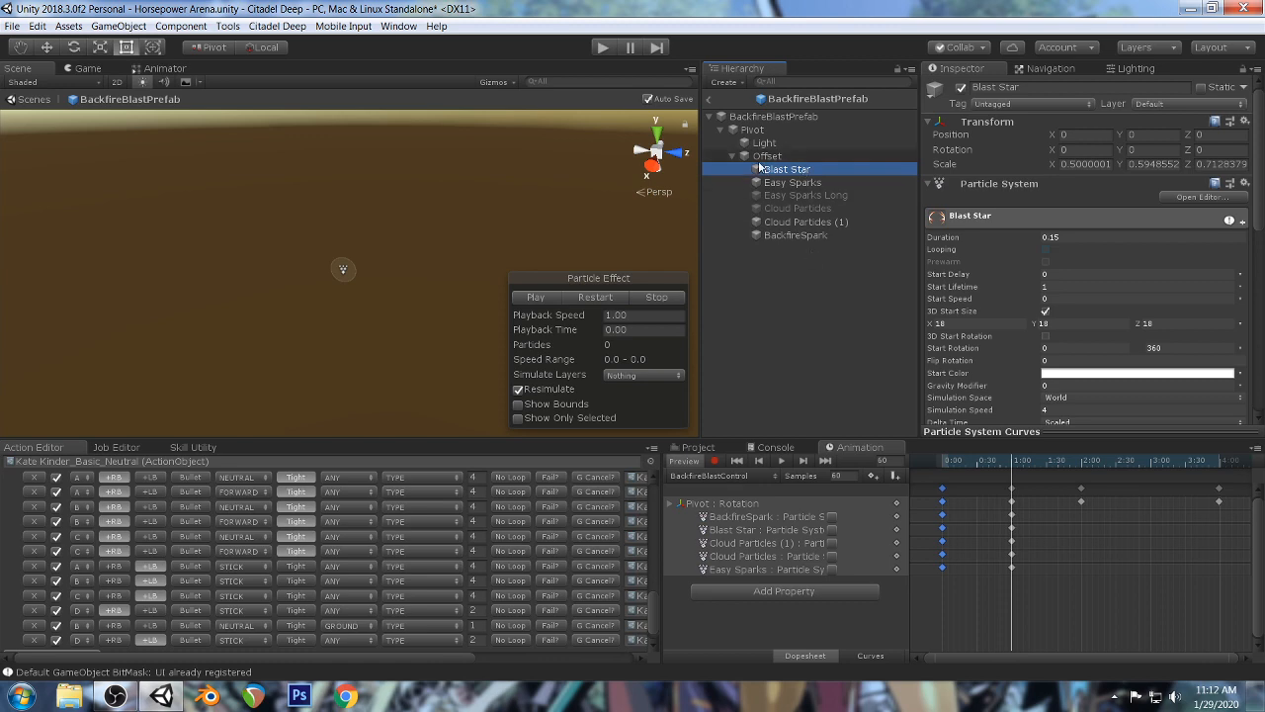
{"action": "left_click", "coordinate": [758, 159]}
{"action": "left_click", "coordinate": [790, 169]}
{"action": "left_click", "coordinate": [787, 181], "text": "ctrl"}
{"action": "left_click", "coordinate": [802, 221], "text": "ctrl"}
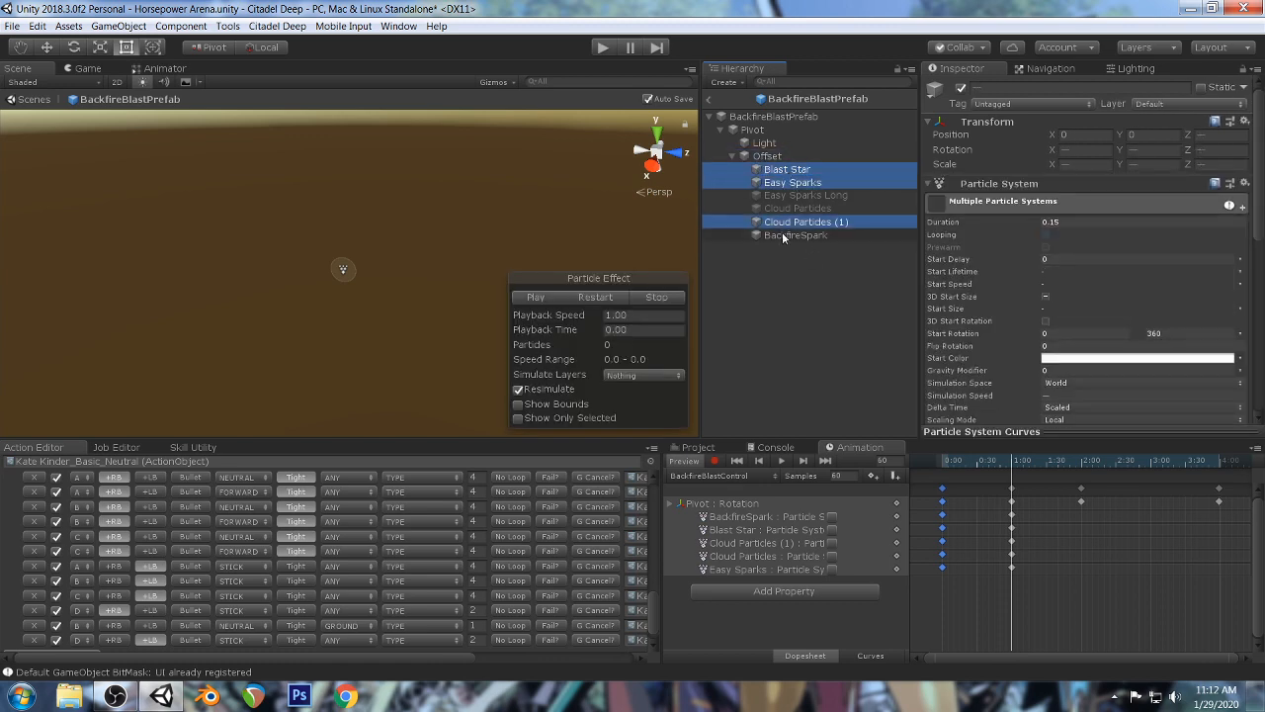
{"action": "left_click", "coordinate": [795, 235], "text": "ctrl"}
{"action": "left_click", "coordinate": [553, 296]}
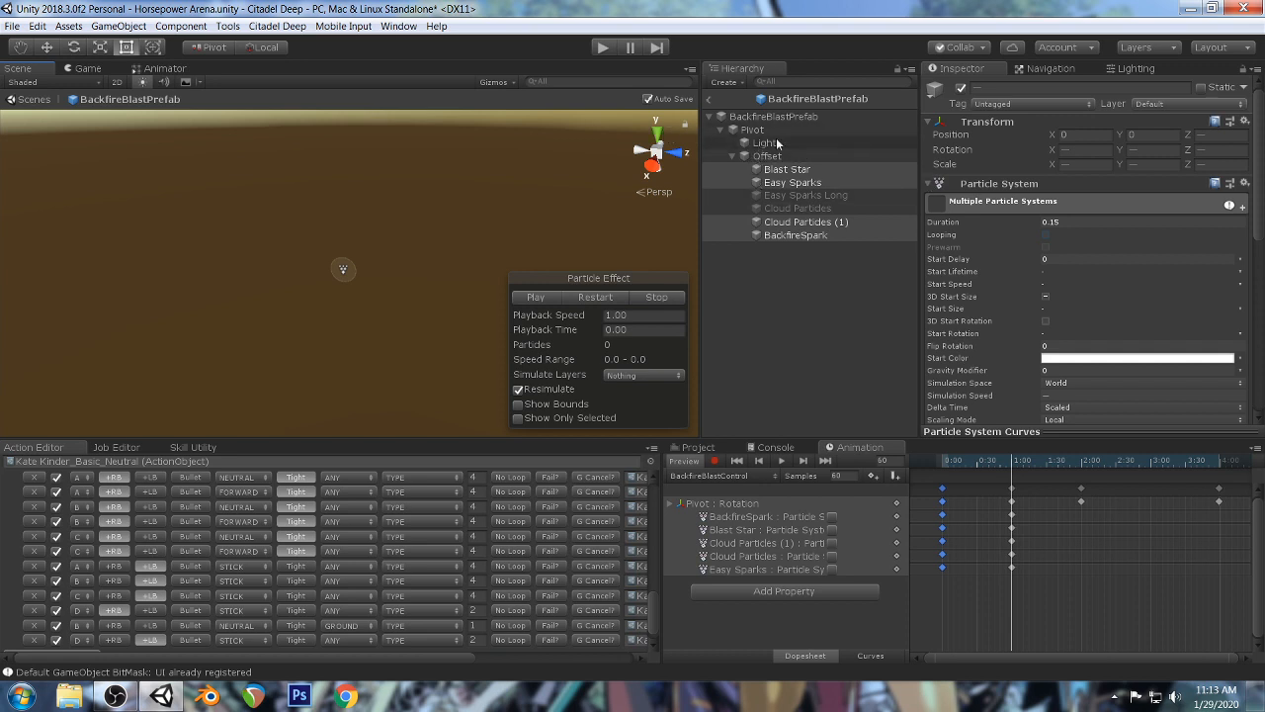
Step: Show the move handles on the BackfireBlastPrefab root to compare its position with that of the Offset object
{"action": "left_click", "coordinate": [748, 155]}
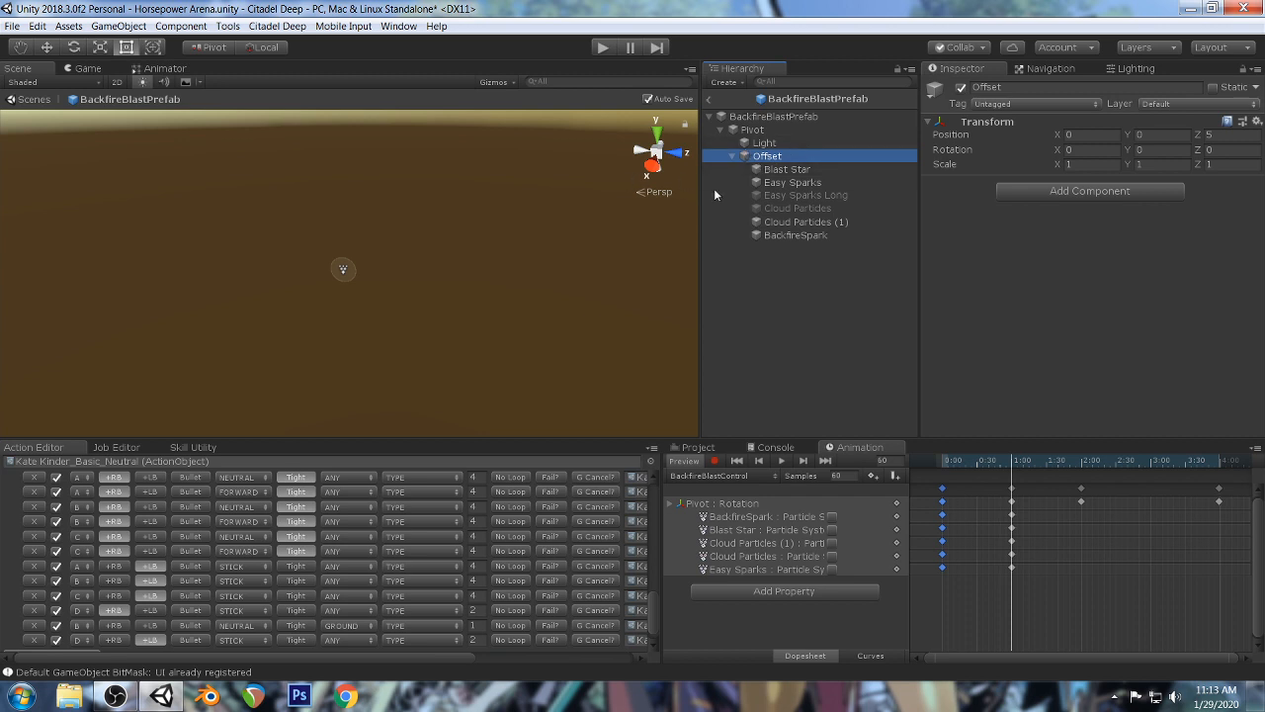
{"action": "left_click", "coordinate": [736, 117]}
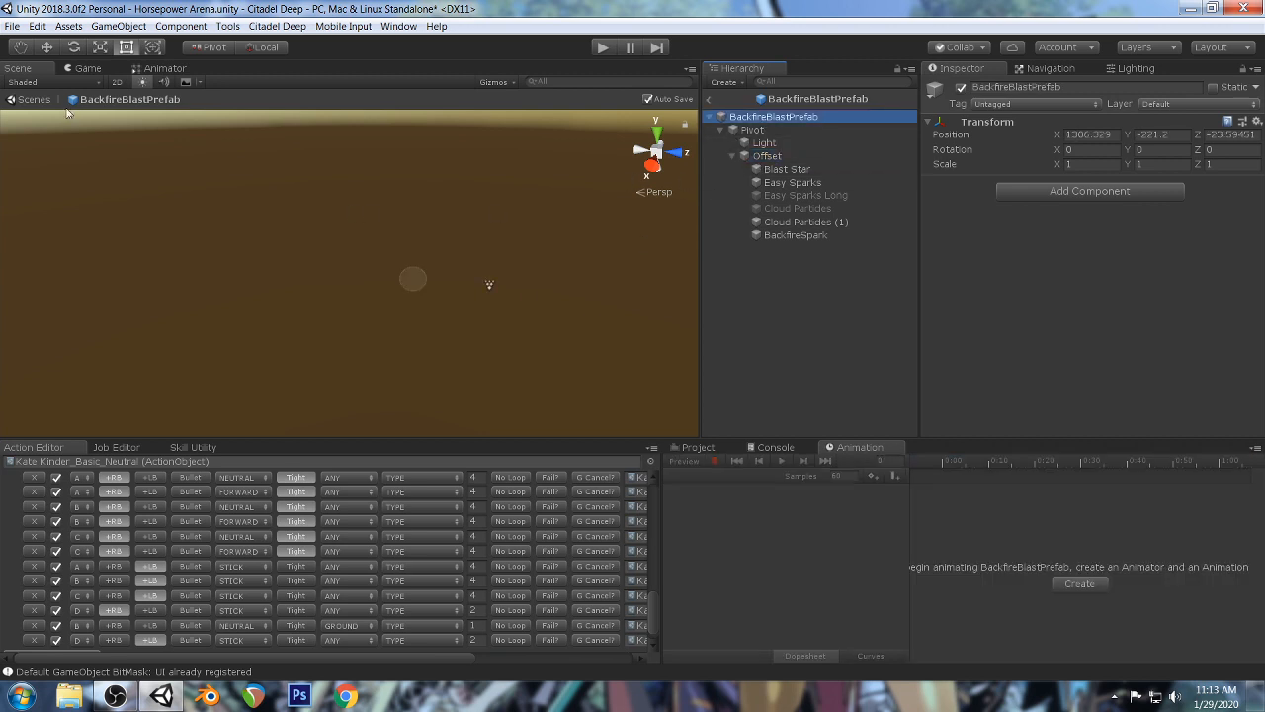
{"action": "left_click", "coordinate": [46, 49]}
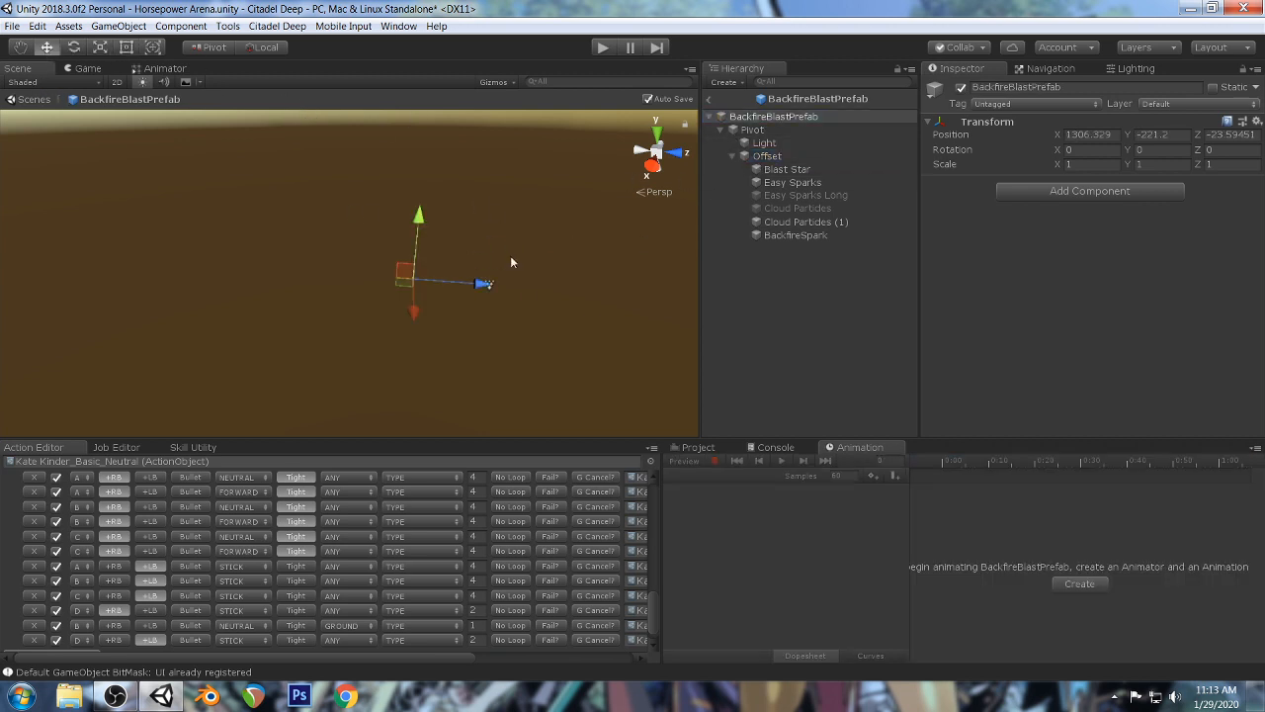
{"action": "left_click_drag", "start_coordinate": [510, 255], "coordinate": [429, 254], "text": "alt"}
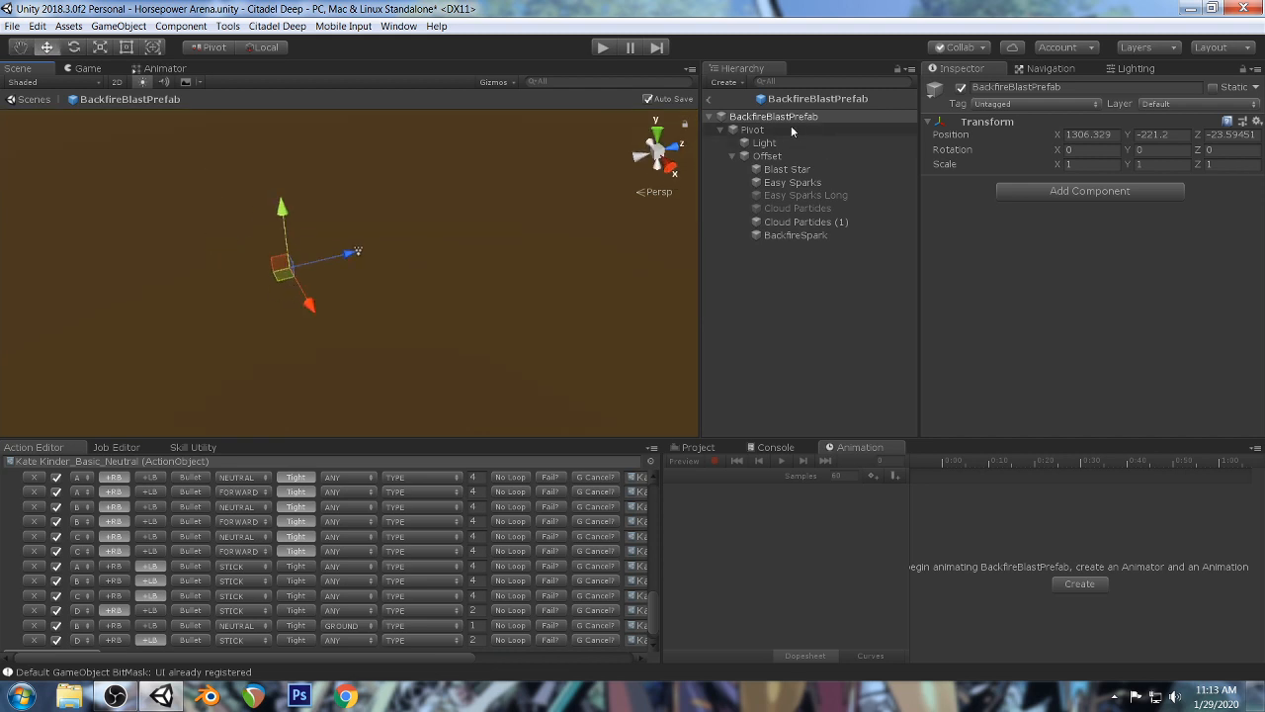
Step: Examine the Pivot, Light and Offset objects inside the prefab for their components and positions
{"action": "left_click", "coordinate": [757, 132]}
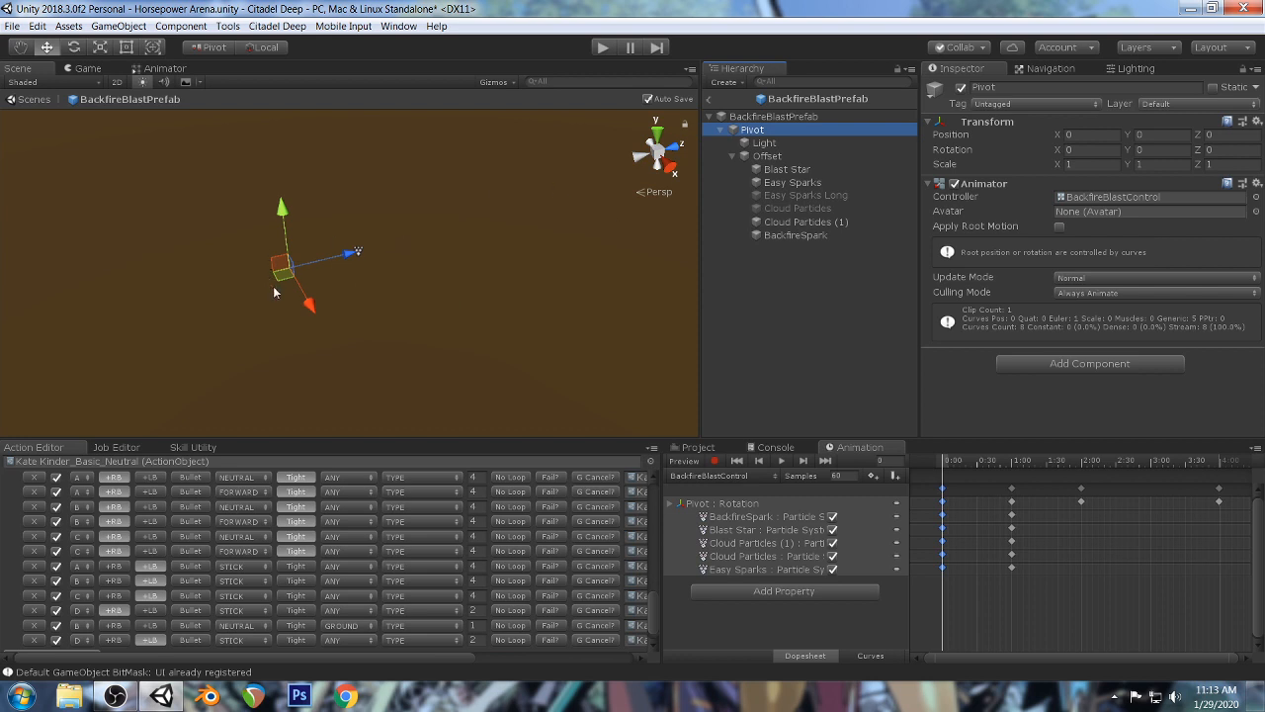
{"action": "left_click", "coordinate": [764, 158]}
{"action": "left_click", "coordinate": [762, 143]}
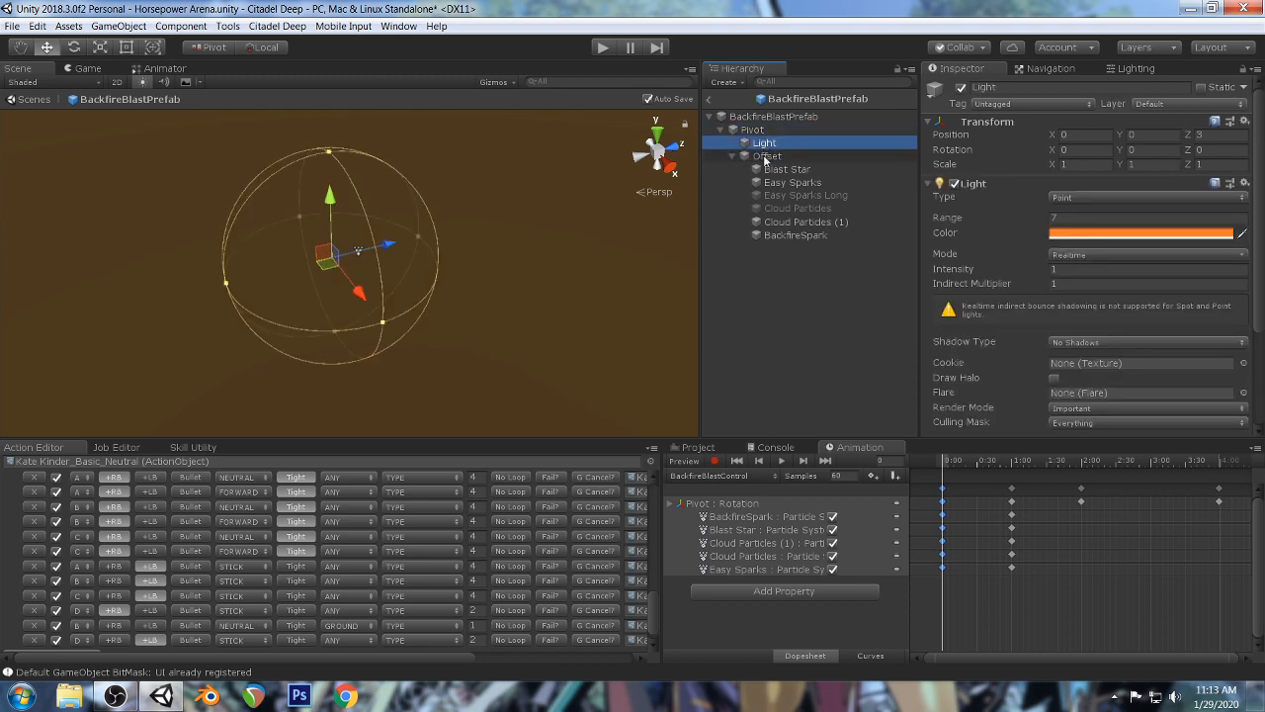
{"action": "left_click", "coordinate": [767, 158]}
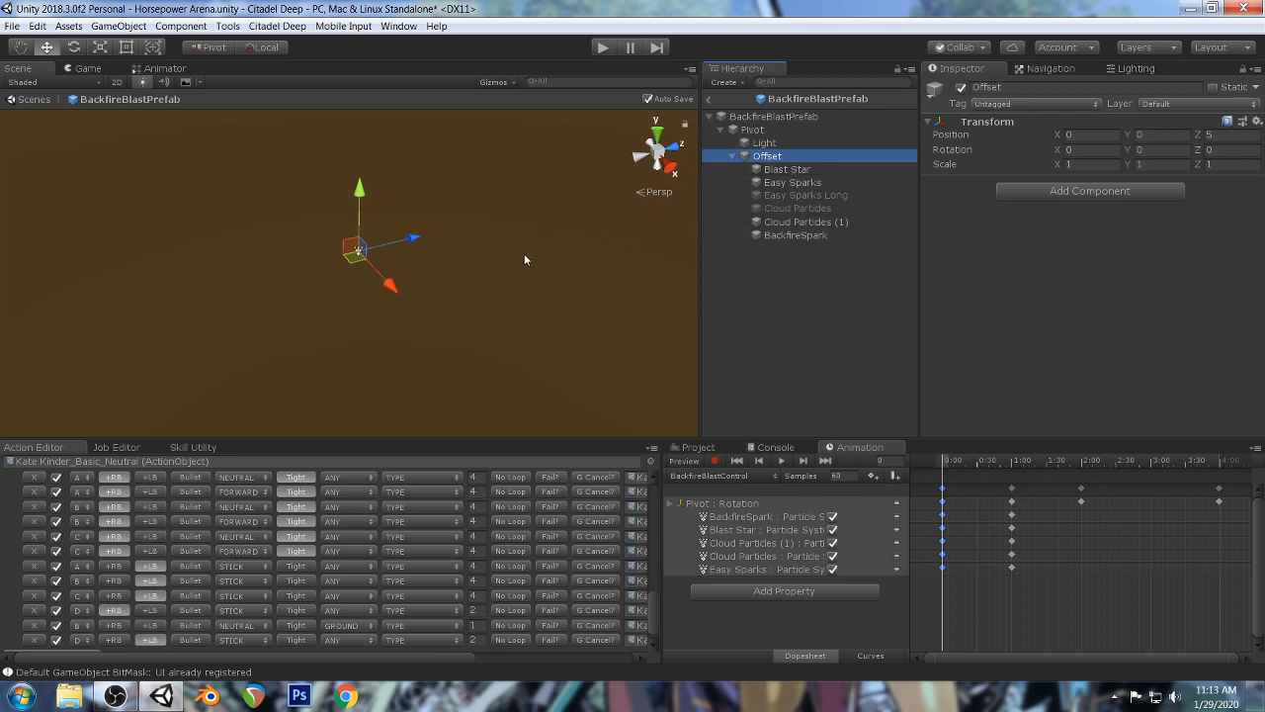
Step: Rotate the Pivot by about 17 degrees around its Y axis to see how it carries the Offset
{"action": "left_click", "coordinate": [753, 131]}
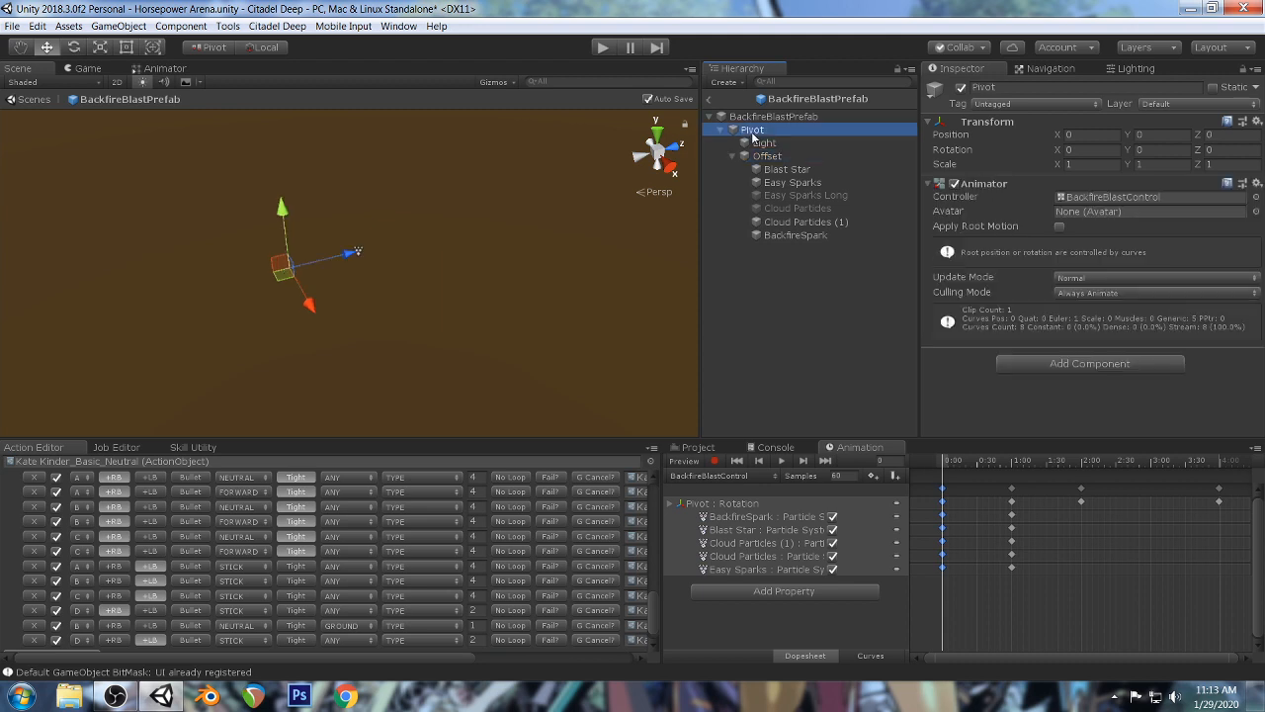
{"action": "left_click", "coordinate": [73, 47]}
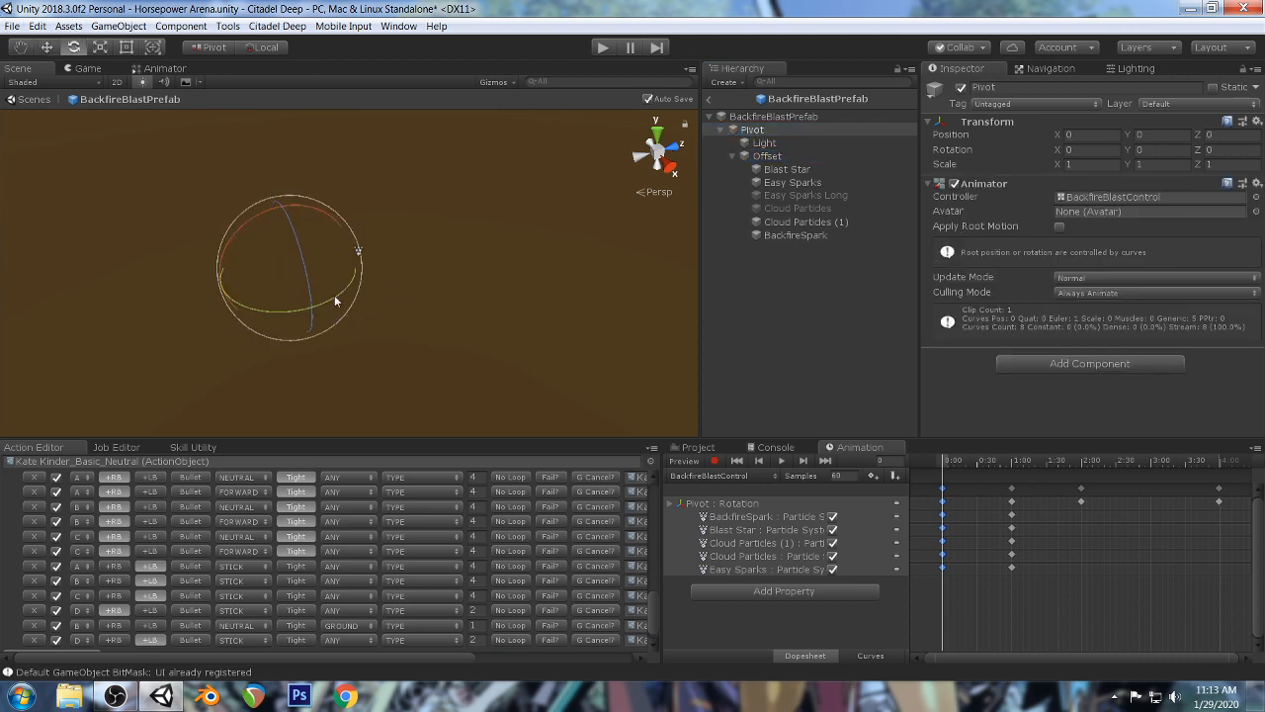
{"action": "left_click_drag", "start_coordinate": [335, 300], "coordinate": [320, 339]}
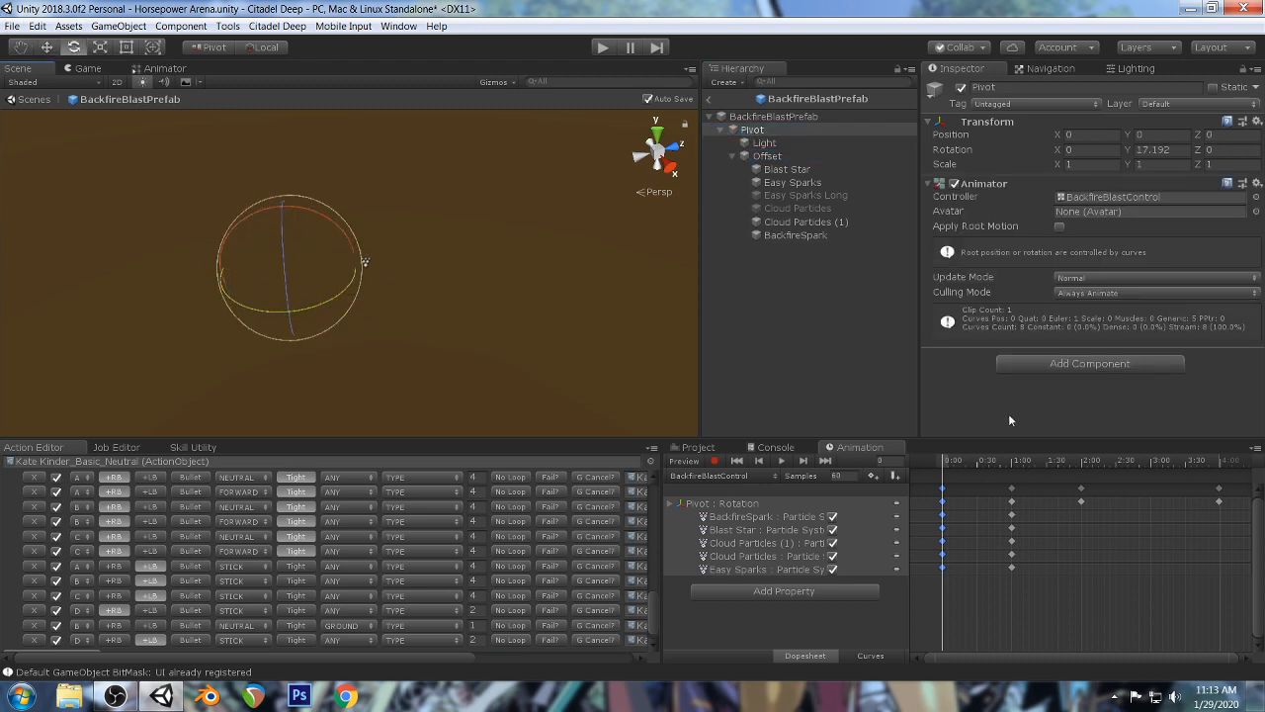
Step: Display the Pivot's rotation curves across the full animation and scrub the clip at its start, ending at 0:00
{"action": "left_click", "coordinate": [942, 465]}
{"action": "left_click", "coordinate": [726, 506]}
{"action": "left_click", "coordinate": [869, 655]}
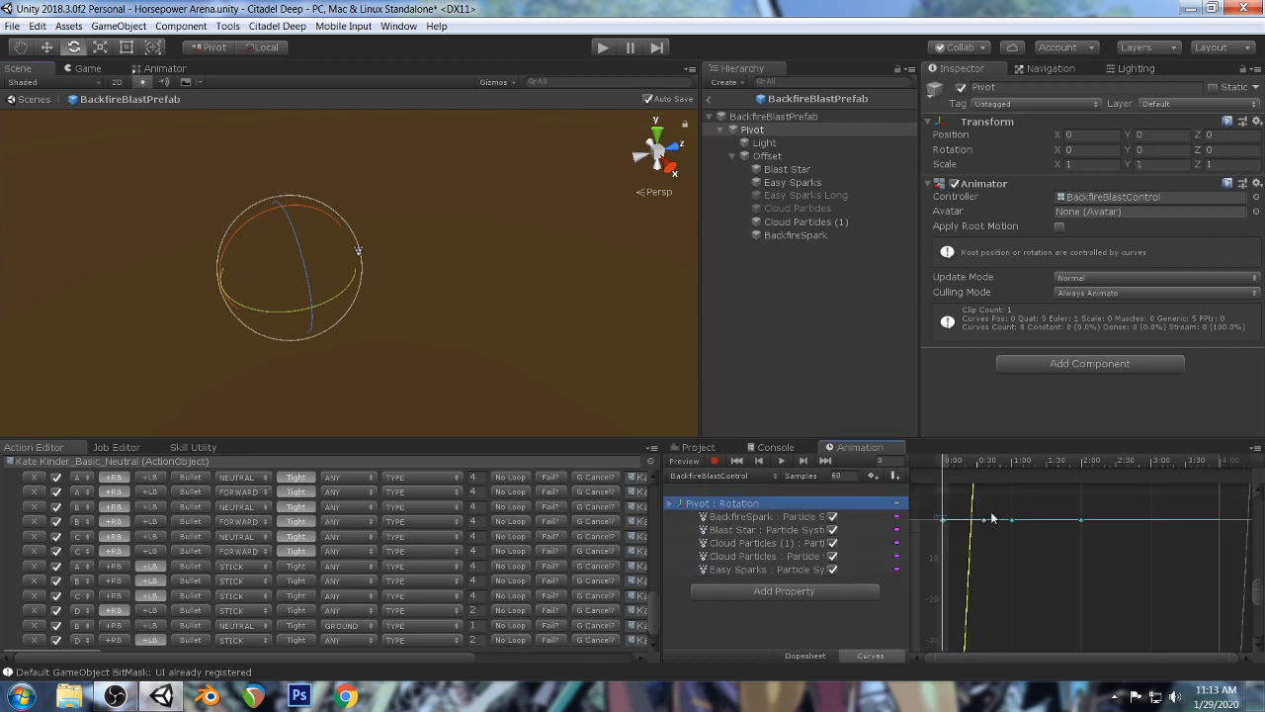
{"action": "left_click", "coordinate": [819, 657]}
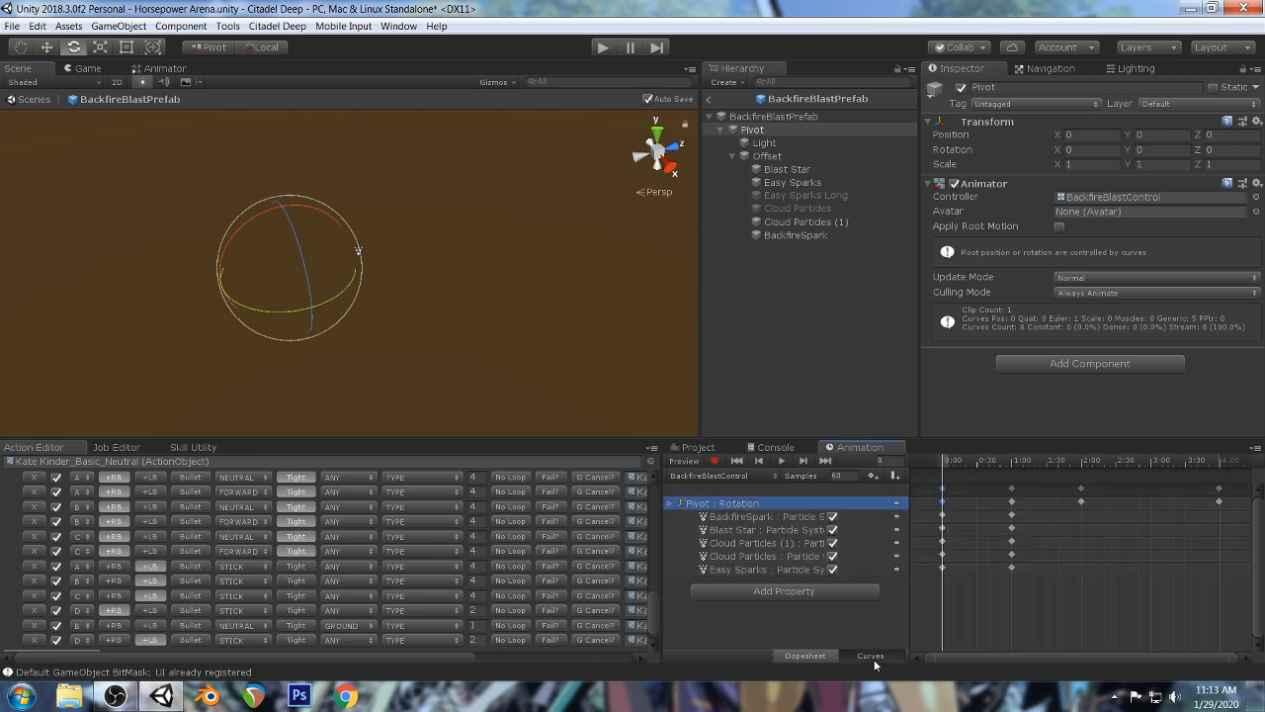
{"action": "left_click", "coordinate": [870, 656]}
{"action": "left_click_drag", "start_coordinate": [1258, 586], "coordinate": [1262, 505]}
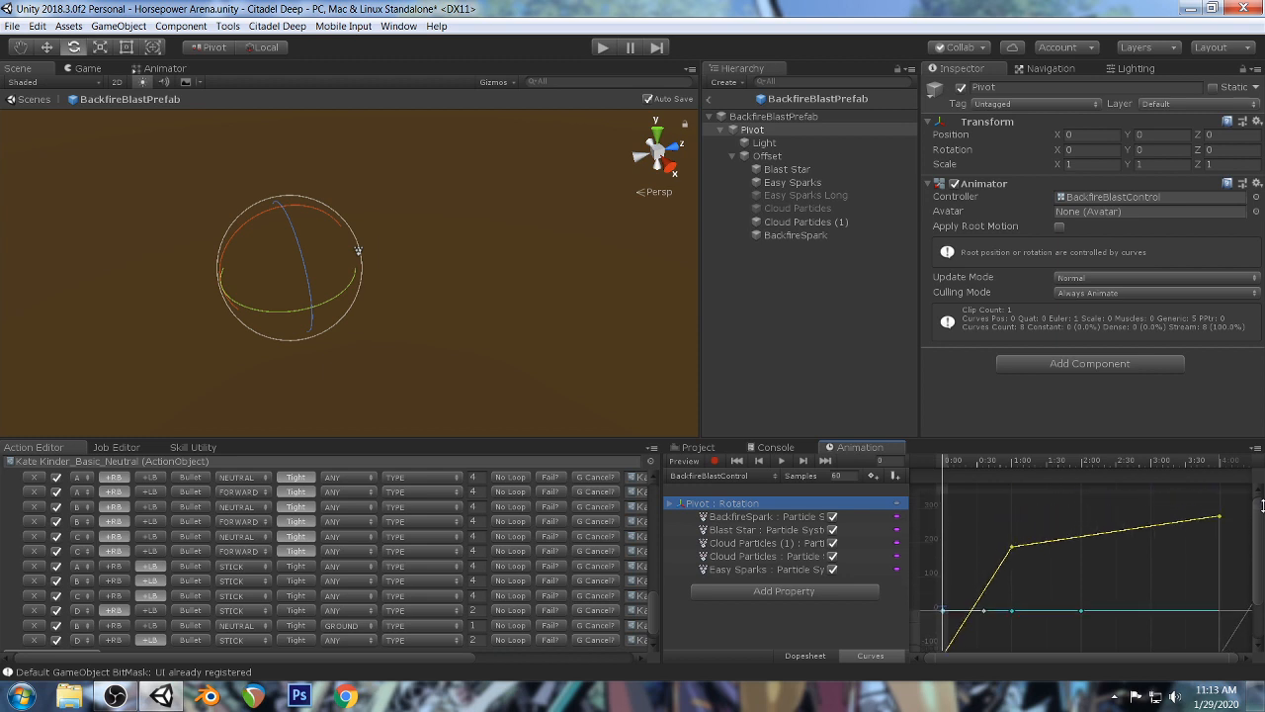
{"action": "mouse_move", "coordinate": [948, 465]}
{"action": "left_mouse_down"}
{"action": "mouse_move", "coordinate": [1013, 461]}
{"action": "mouse_move", "coordinate": [952, 464]}
{"action": "mouse_move", "coordinate": [1010, 470]}
{"action": "mouse_move", "coordinate": [941, 479]}
{"action": "left_mouse_up"}
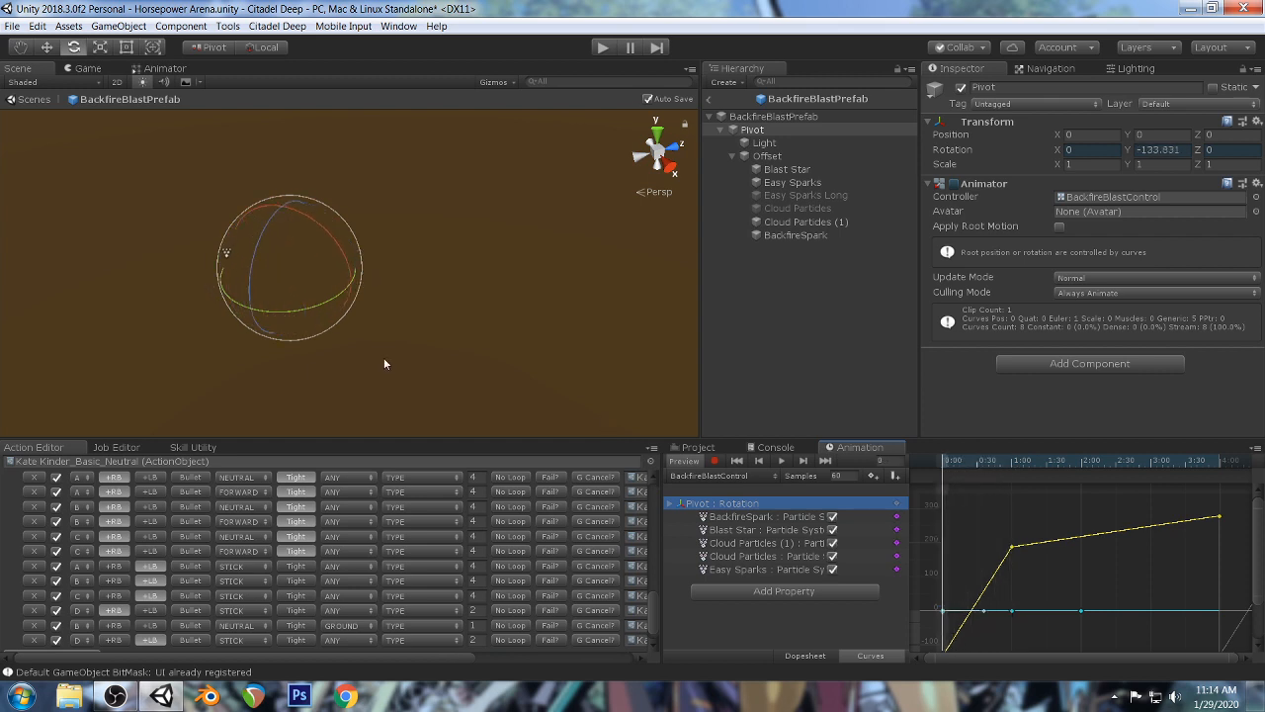
Step: Select the active particle systems together with the prefab root and play the BackfireBlastControl clip to preview the moving effect
{"action": "left_click", "coordinate": [779, 170]}
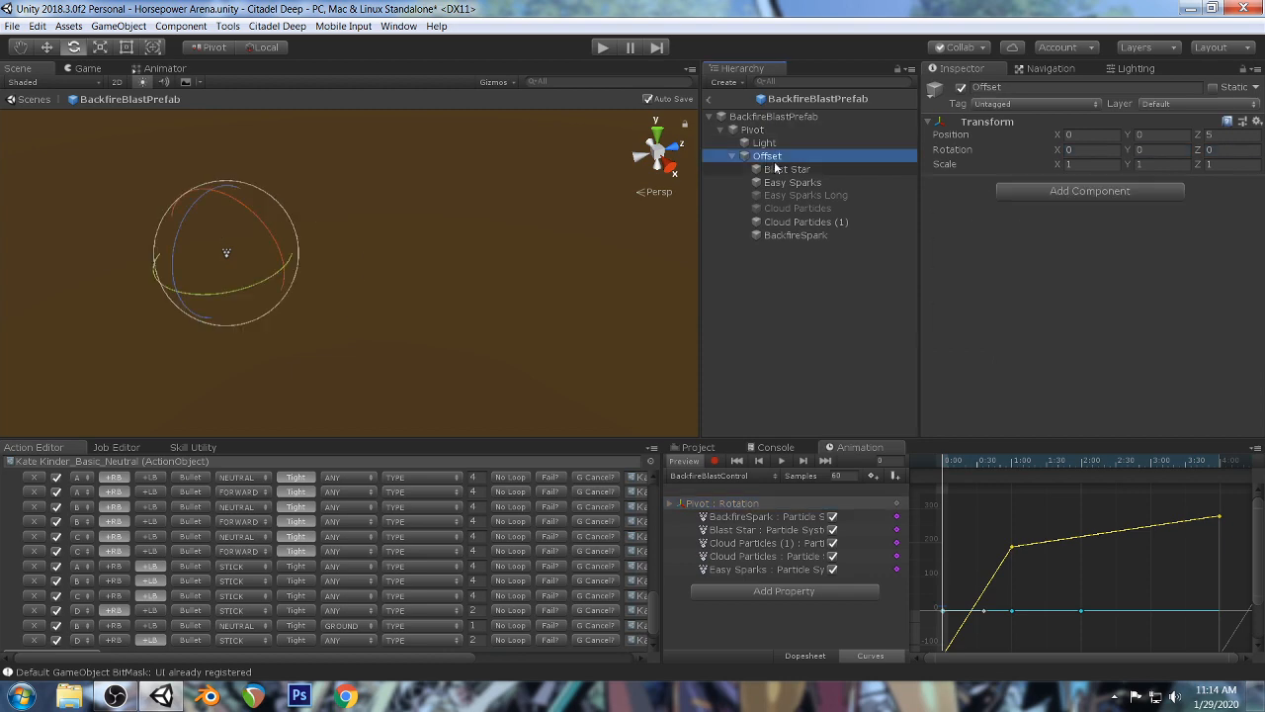
{"action": "left_click", "coordinate": [781, 184], "text": "ctrl"}
{"action": "left_click", "coordinate": [789, 223], "text": "ctrl"}
{"action": "left_click", "coordinate": [790, 235], "text": "ctrl"}
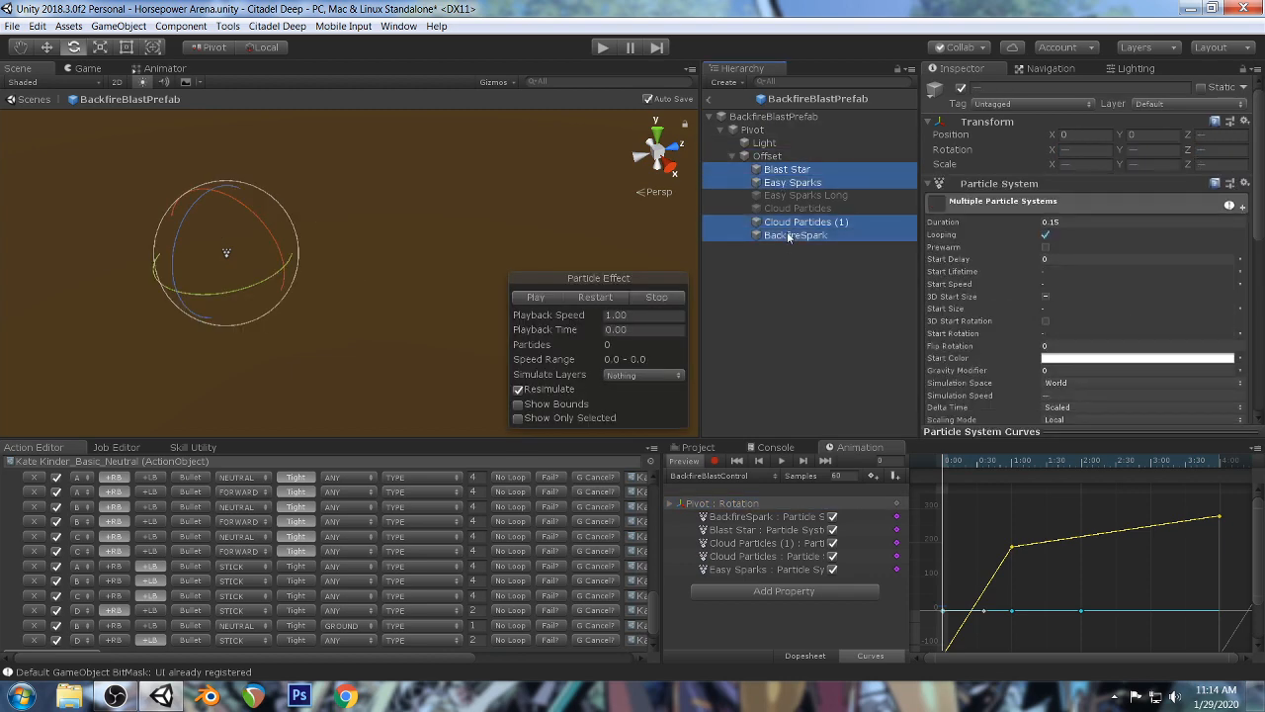
{"action": "left_click", "coordinate": [761, 117], "text": "ctrl"}
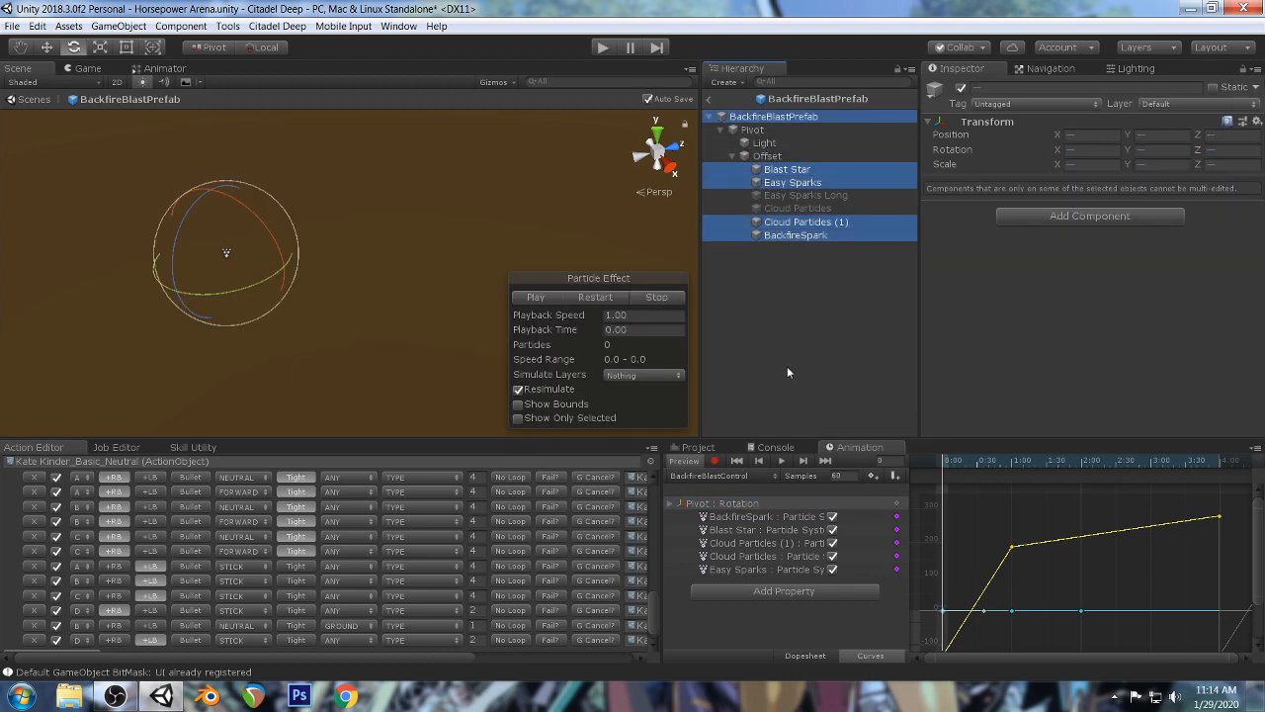
{"action": "left_click", "coordinate": [781, 462]}
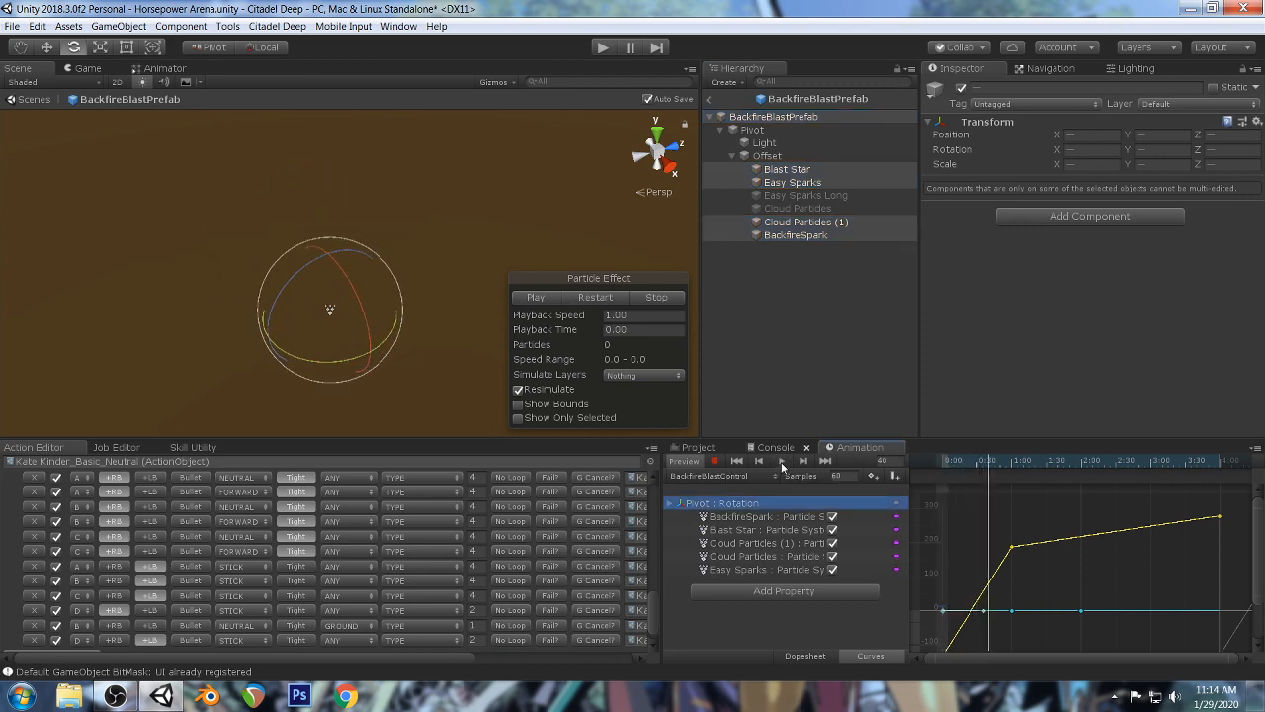
{"action": "left_click", "coordinate": [538, 297]}
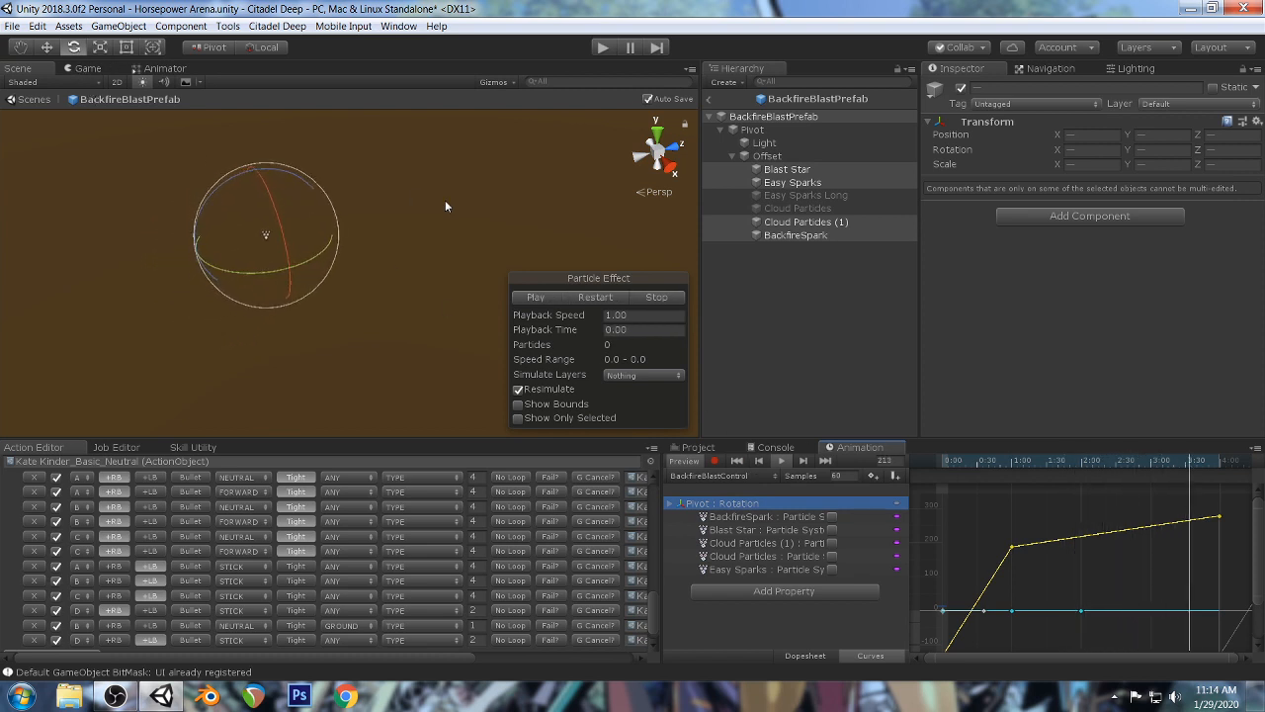
{"action": "left_click_drag", "start_coordinate": [445, 200], "coordinate": [423, 267], "text": "alt"}
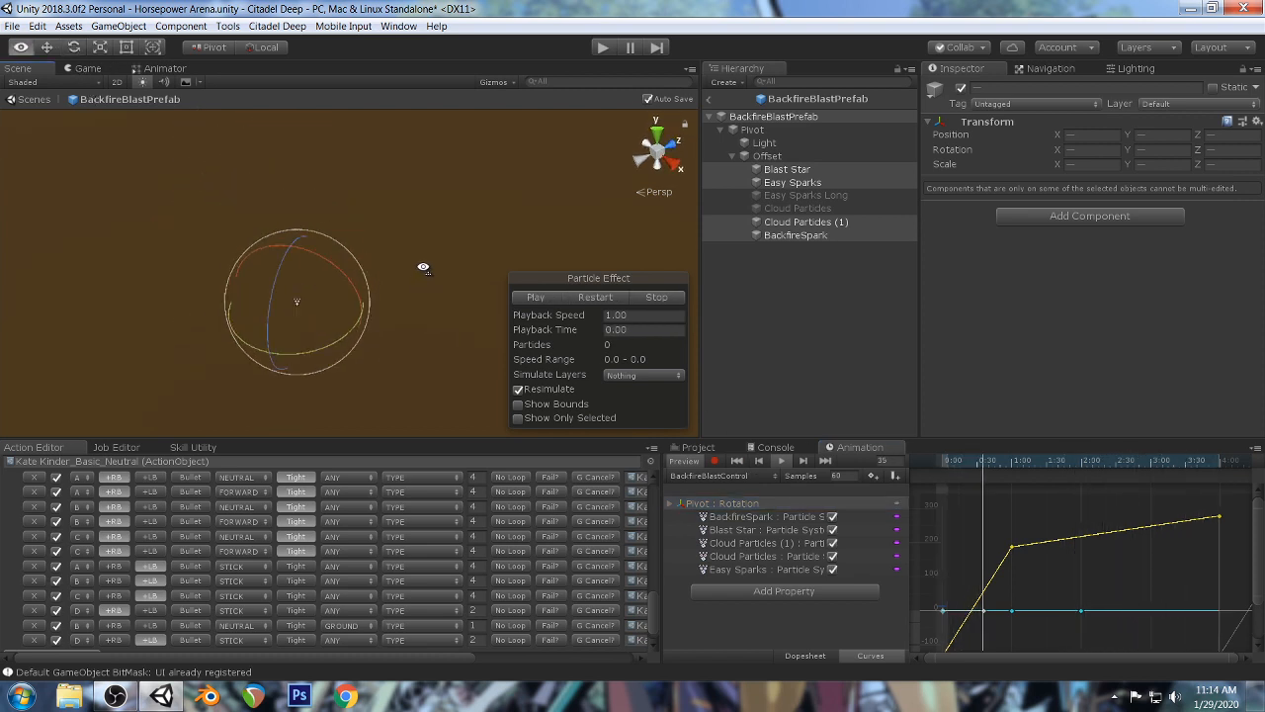
Step: Return the clip to its start and preview Blast Star, Easy Sparks, Cloud Particles (1) and BackfireSpark individually, finishing on Offset
{"action": "left_click", "coordinate": [799, 504]}
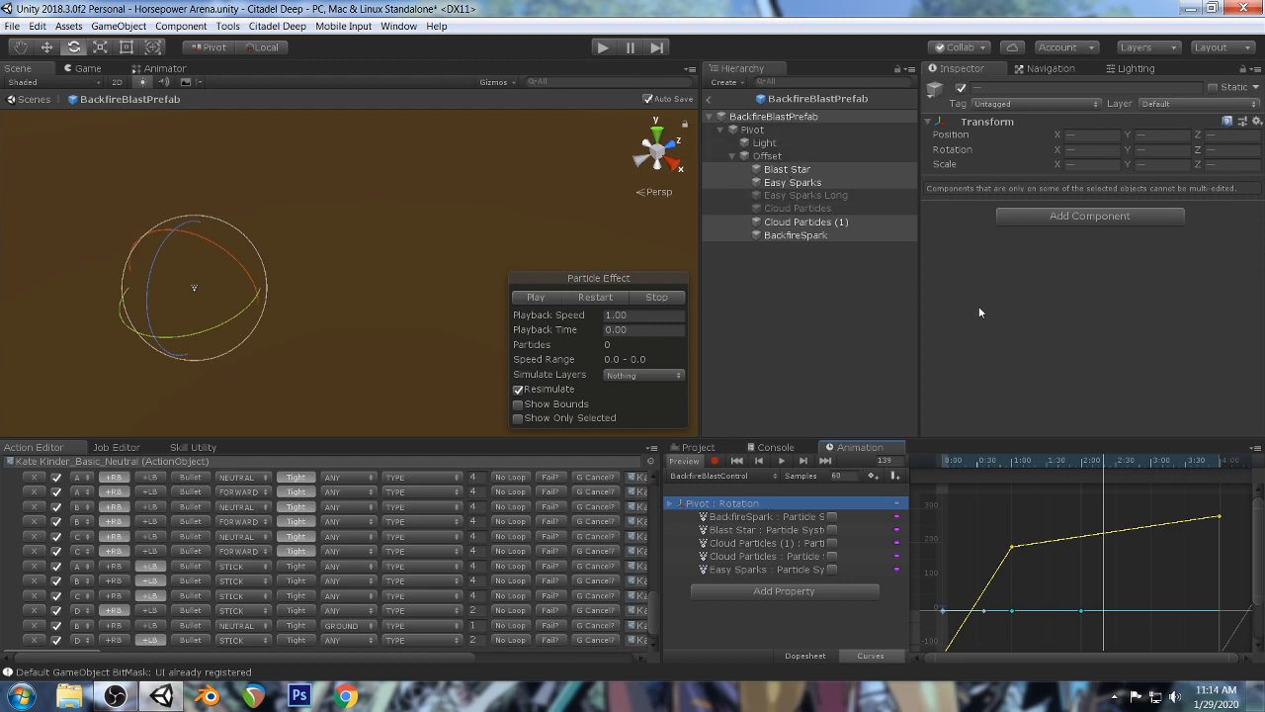
{"action": "left_click", "coordinate": [951, 463]}
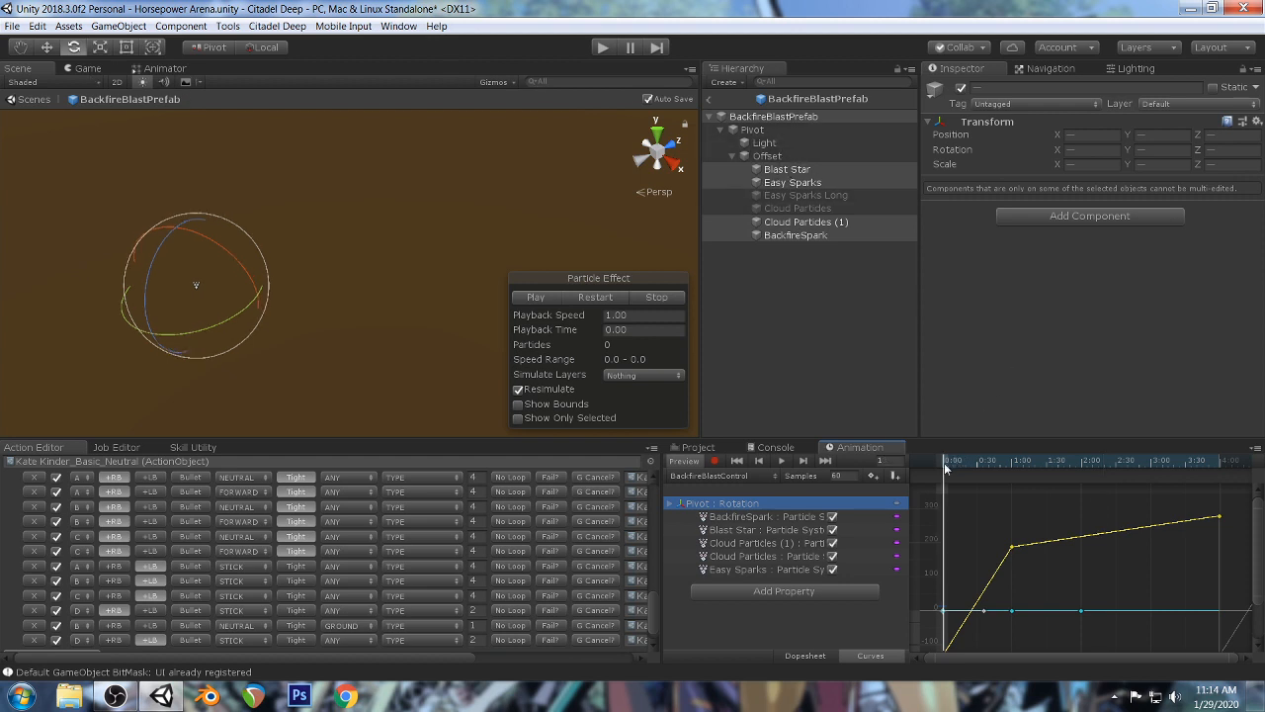
{"action": "left_click", "coordinate": [772, 171]}
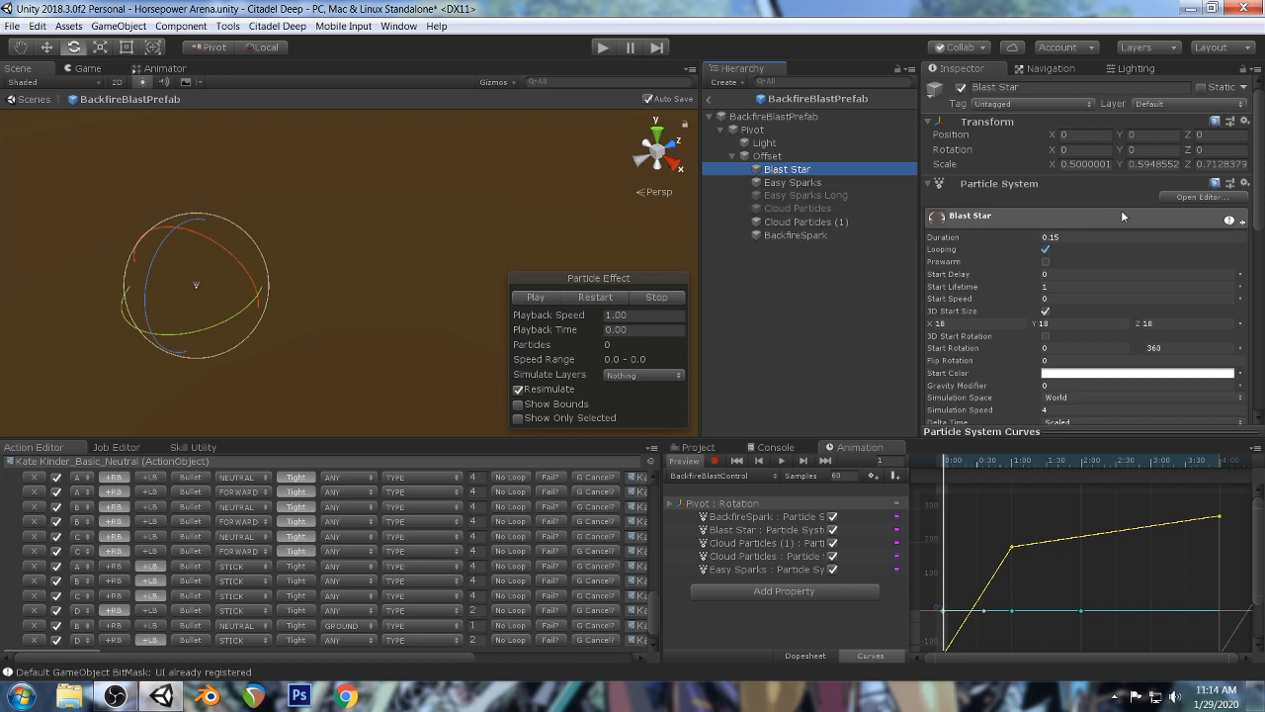
{"action": "left_click", "coordinate": [795, 183]}
{"action": "left_click", "coordinate": [799, 221]}
{"action": "left_click", "coordinate": [792, 244]}
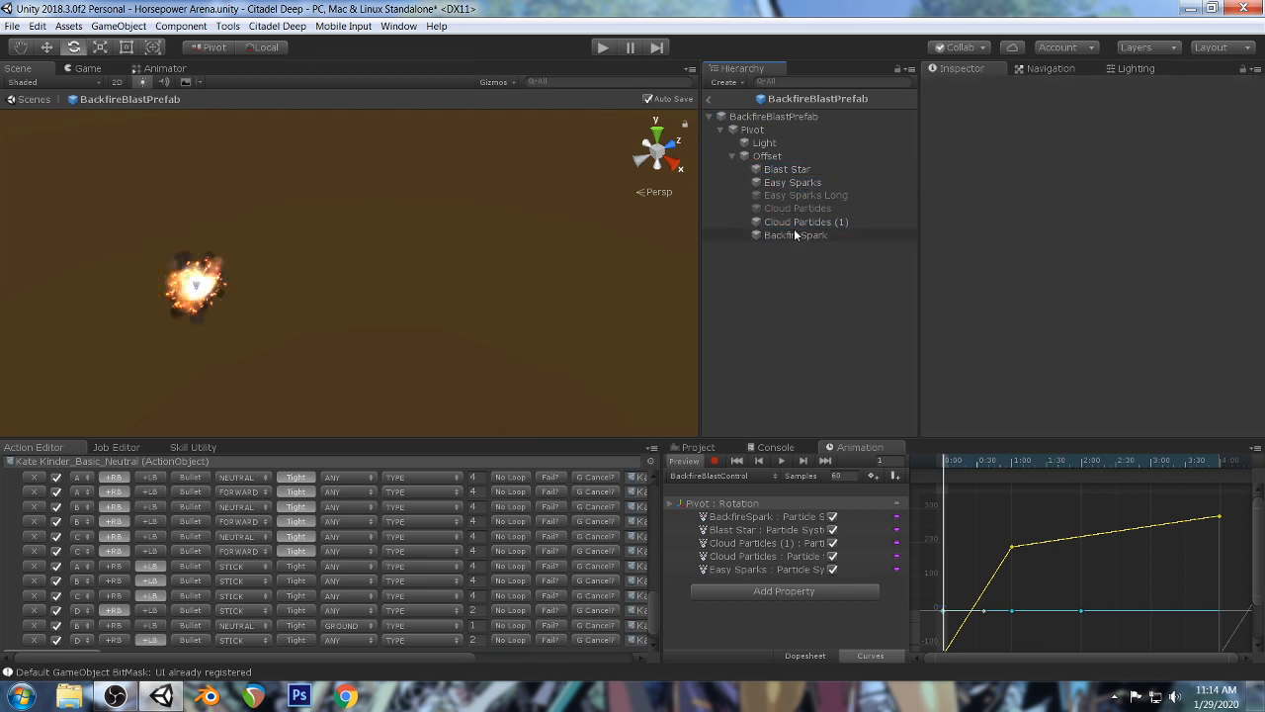
{"action": "left_click", "coordinate": [794, 223]}
{"action": "left_click", "coordinate": [787, 234]}
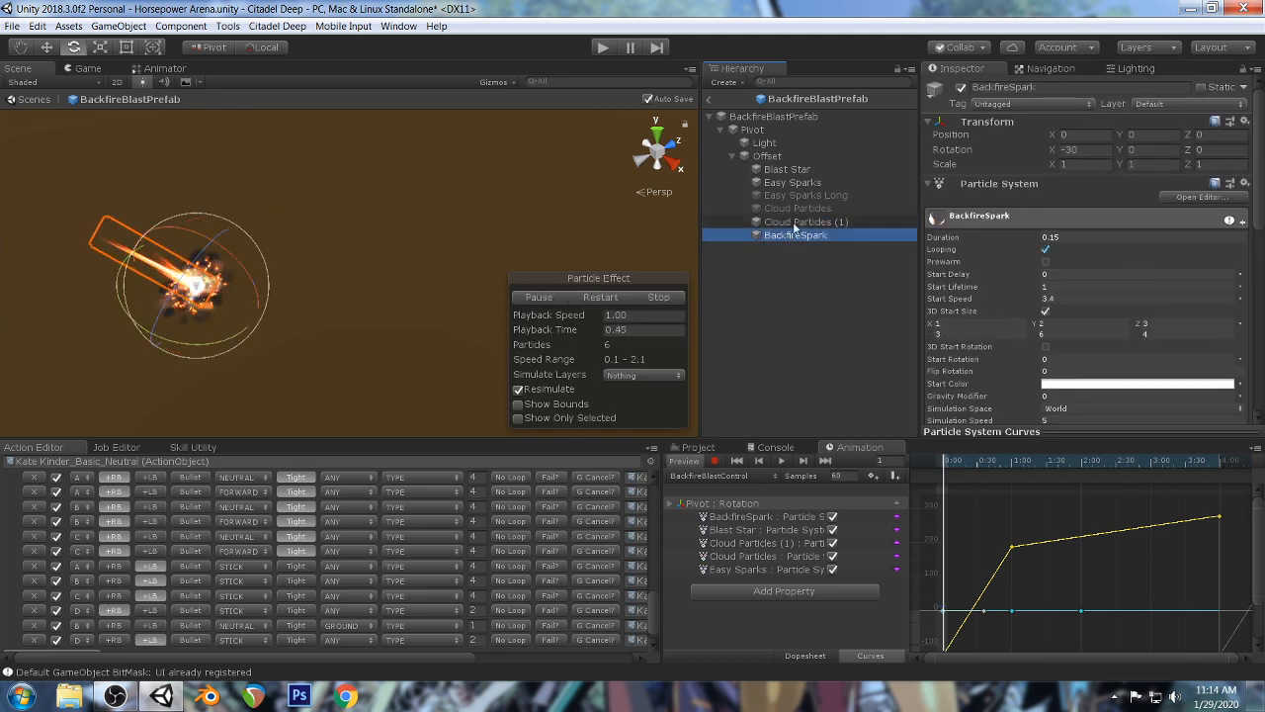
{"action": "left_click", "coordinate": [795, 222]}
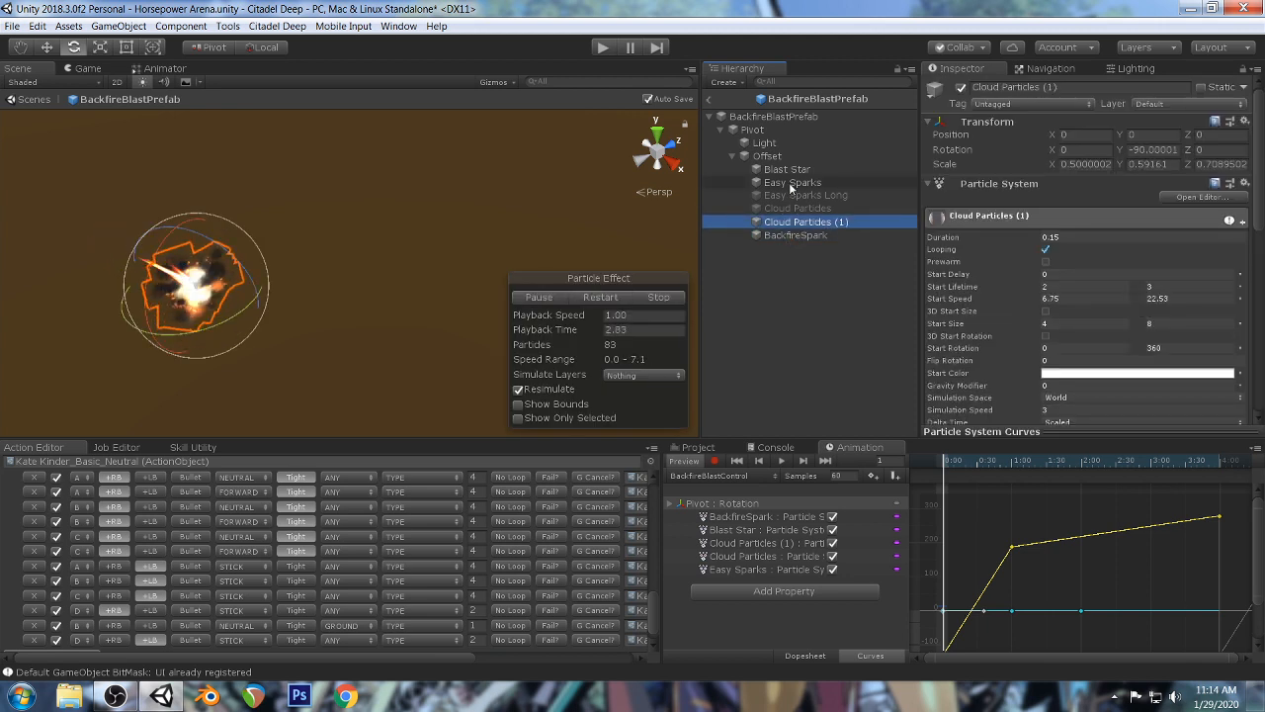
{"action": "left_click", "coordinate": [790, 184]}
{"action": "left_click", "coordinate": [777, 169]}
{"action": "left_click", "coordinate": [772, 157]}
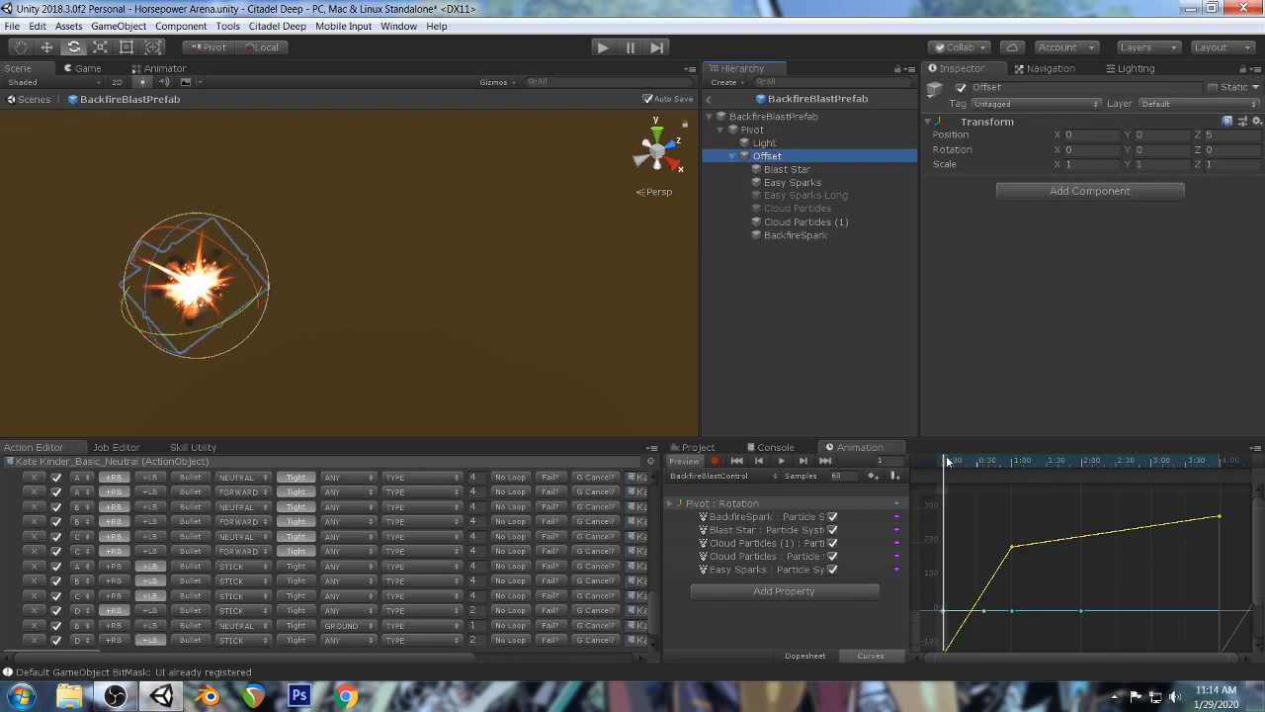
Step: Scrub the clip forward to frame 7 and preview each active particle system at the new pivot angle
{"action": "mouse_move", "coordinate": [945, 461]}
{"action": "left_mouse_down"}
{"action": "mouse_move", "coordinate": [1018, 462]}
{"action": "mouse_move", "coordinate": [951, 460]}
{"action": "left_mouse_up"}
{"action": "left_click", "coordinate": [775, 172]}
{"action": "left_click", "coordinate": [781, 183]}
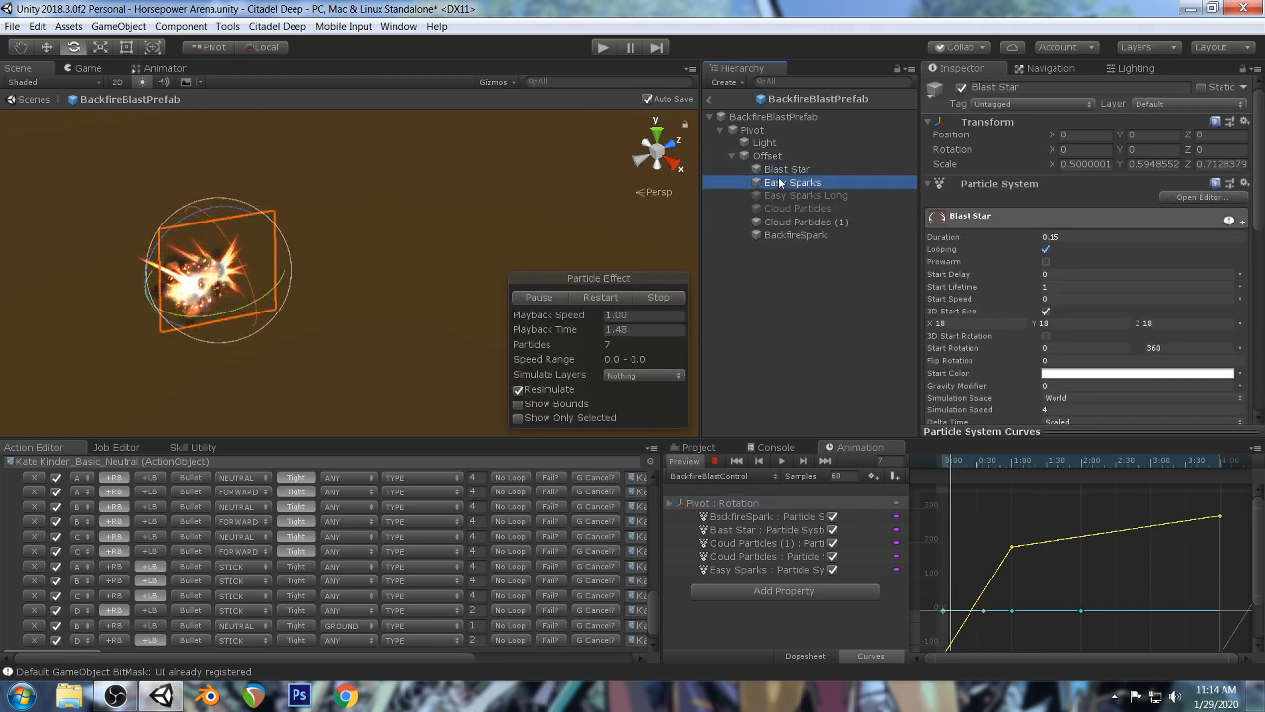
{"action": "left_click", "coordinate": [793, 222]}
{"action": "left_click", "coordinate": [795, 234]}
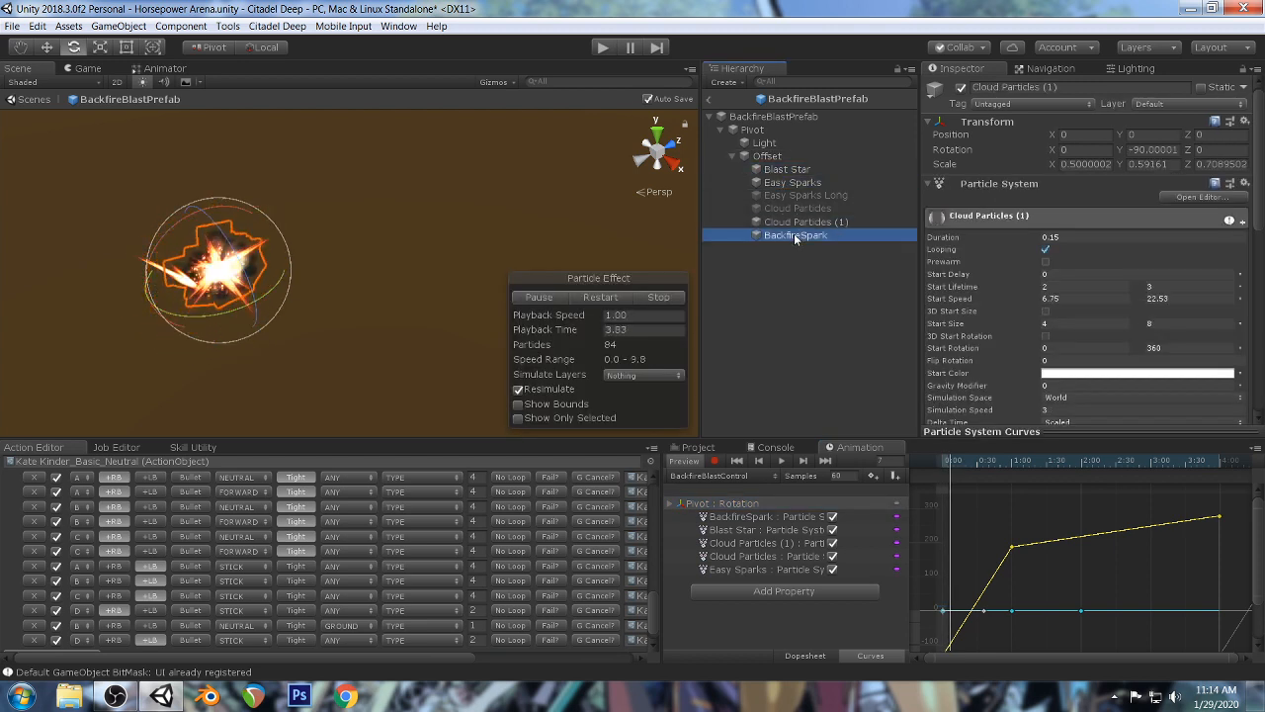
Step: Compare the Duration setting of BackfireSpark with those of Cloud Particles (1), Easy Sparks and Blast Star
{"action": "left_click", "coordinate": [1104, 236]}
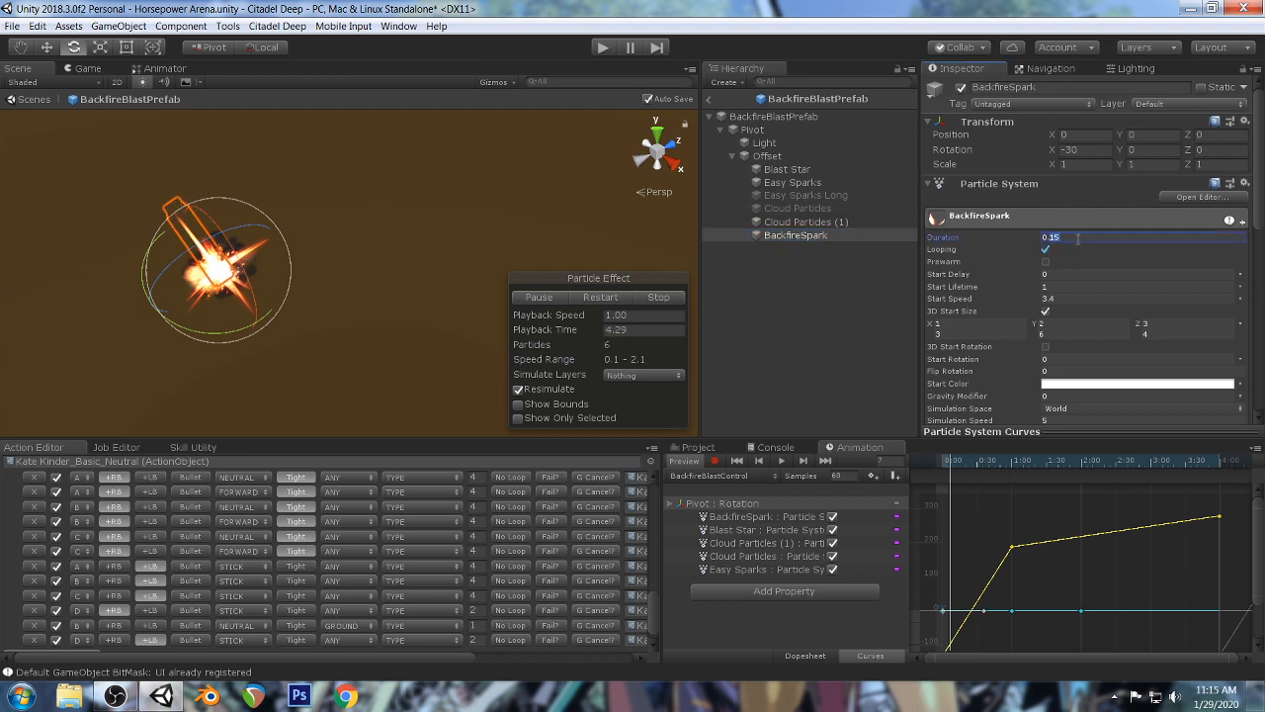
{"action": "left_click", "coordinate": [805, 221]}
{"action": "left_click", "coordinate": [801, 184]}
{"action": "left_click", "coordinate": [794, 169]}
{"action": "left_click", "coordinate": [800, 183]}
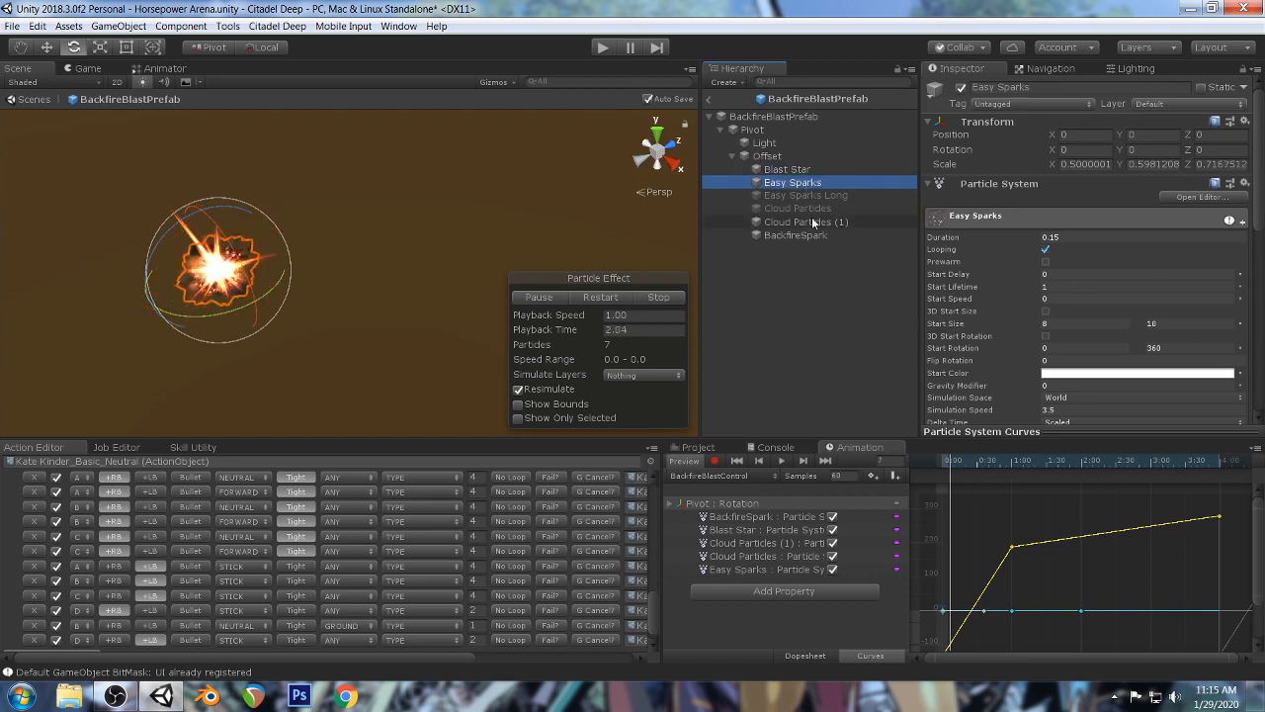
{"action": "left_click", "coordinate": [812, 219]}
{"action": "left_click", "coordinate": [816, 235]}
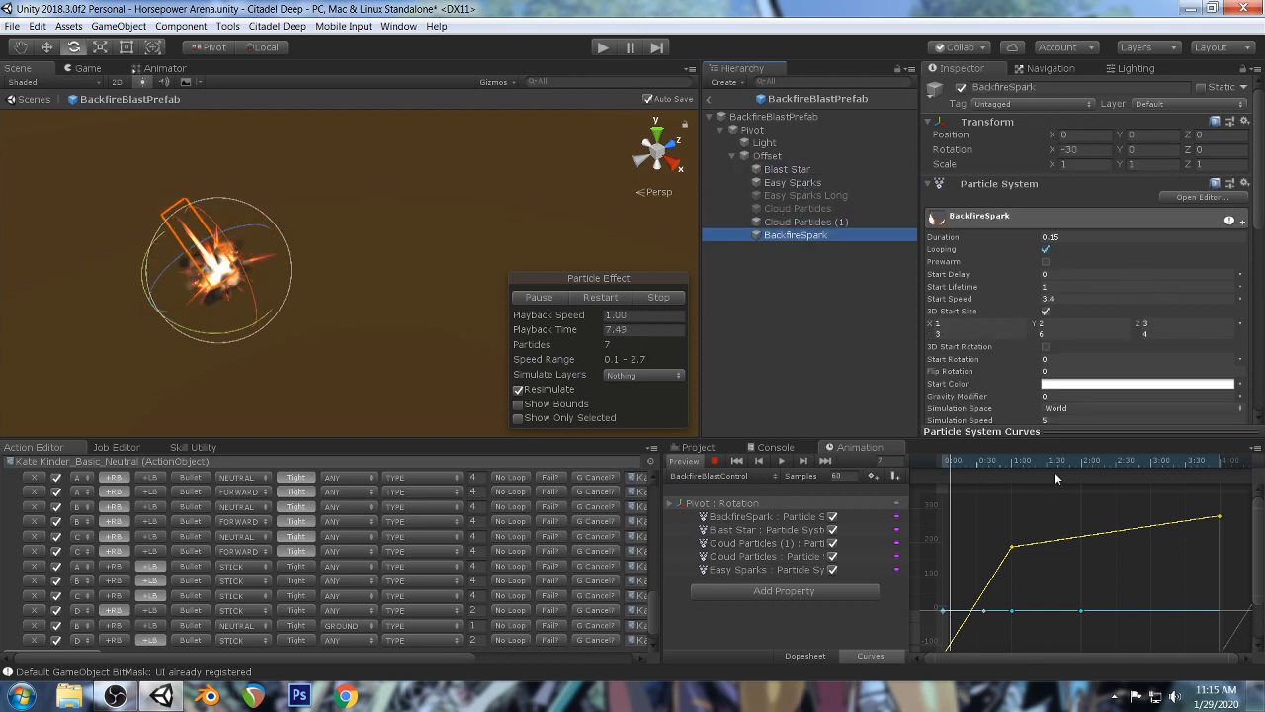
Step: Inspect Offset, the prefab root and Pivot, and scrub the Pivot's keyframed clip from its start to 1:00
{"action": "left_click", "coordinate": [755, 158]}
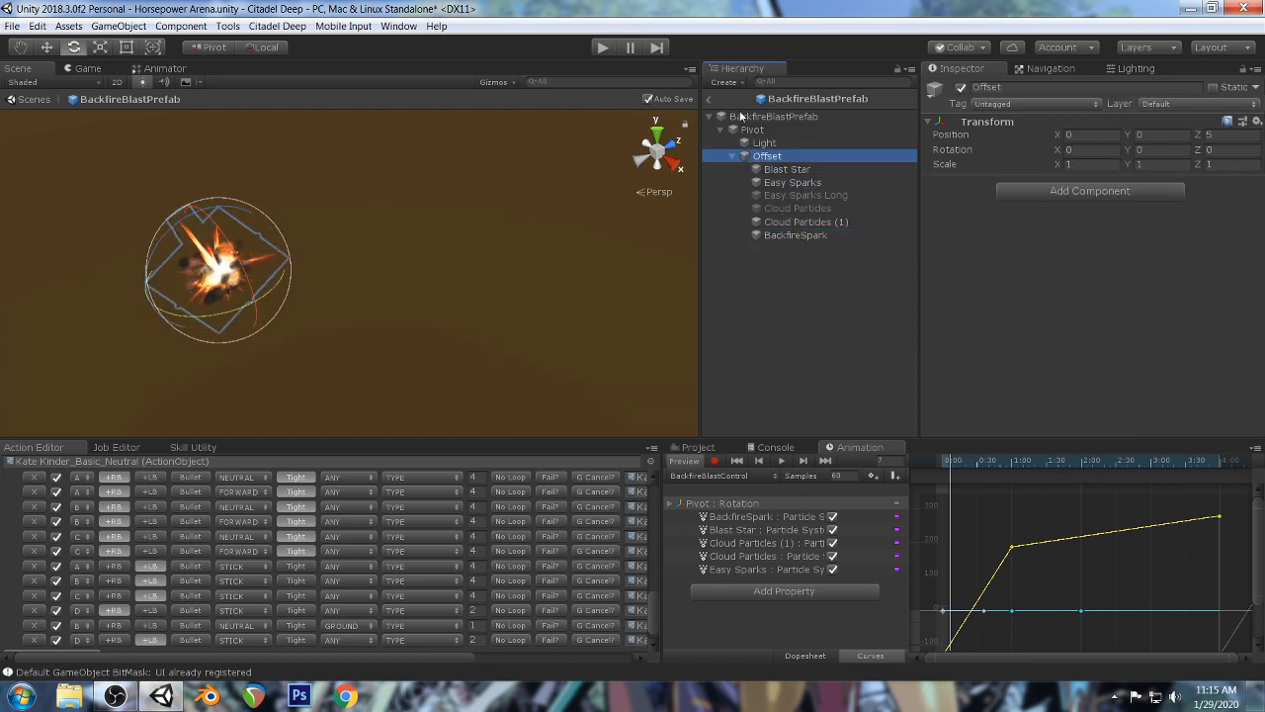
{"action": "left_click", "coordinate": [772, 116]}
{"action": "left_click", "coordinate": [752, 131]}
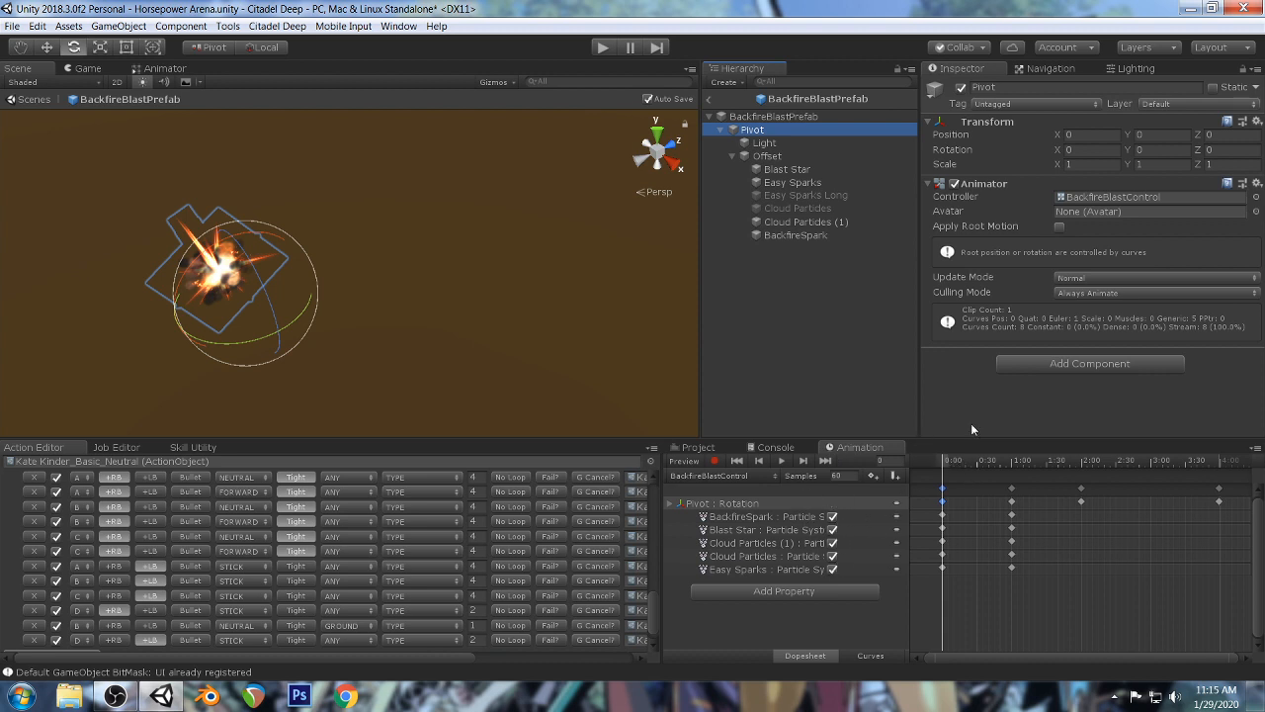
{"action": "left_click_drag", "start_coordinate": [943, 466], "coordinate": [1011, 469]}
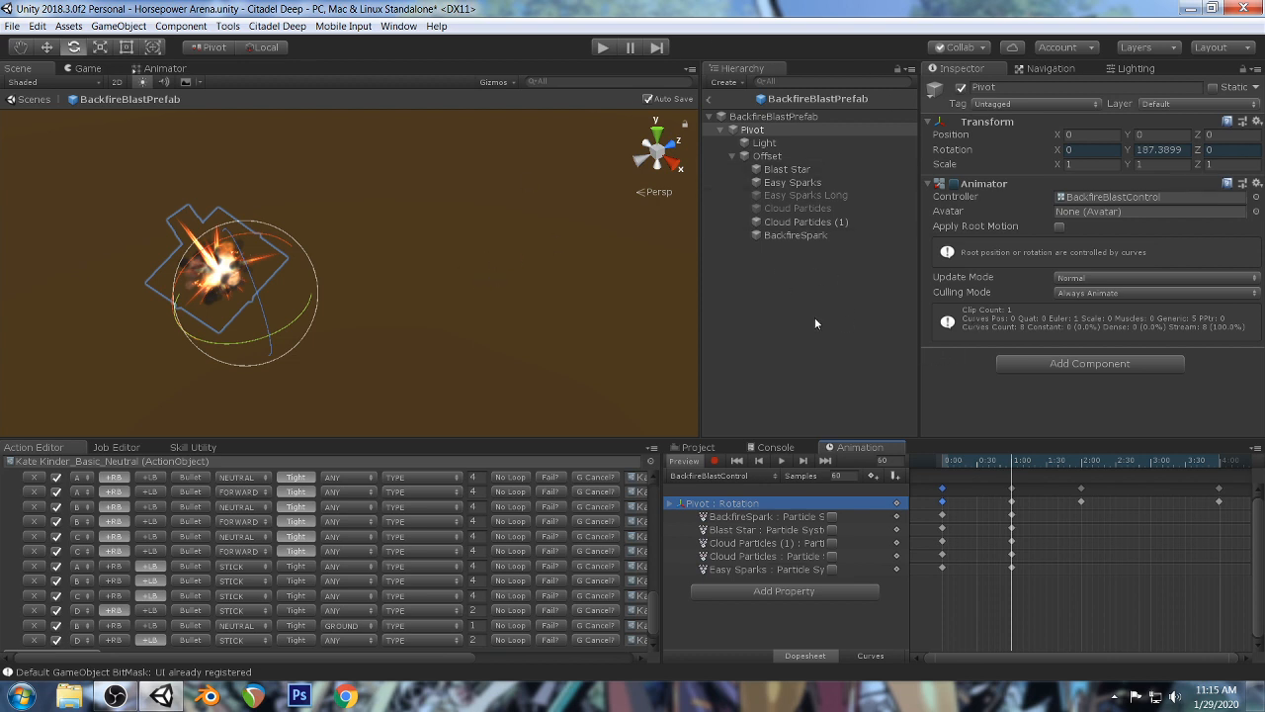
Step: Check the Looping setting on Easy Sparks and Blast Star, comparing Blast Star's at 0:00 and 1:00 in the clip
{"action": "left_click", "coordinate": [801, 170]}
{"action": "left_click", "coordinate": [800, 183]}
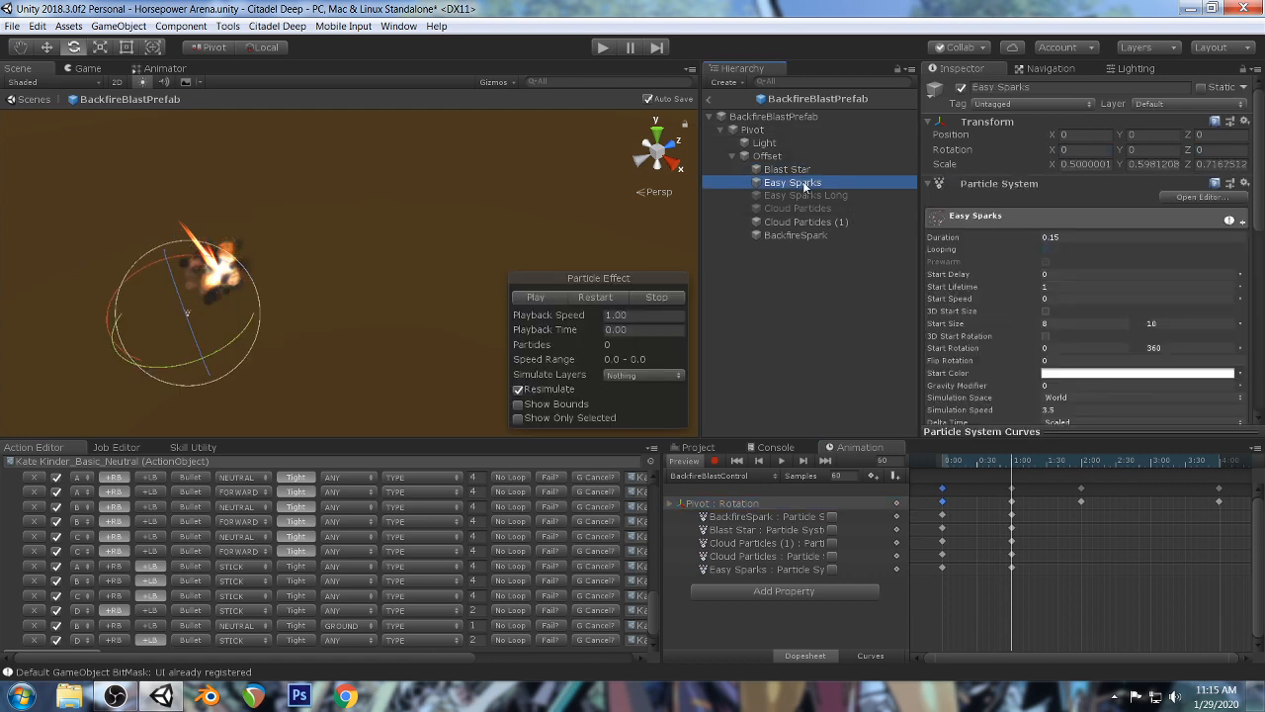
{"action": "left_click", "coordinate": [794, 172]}
{"action": "left_click", "coordinate": [776, 157]}
{"action": "left_click", "coordinate": [795, 170]}
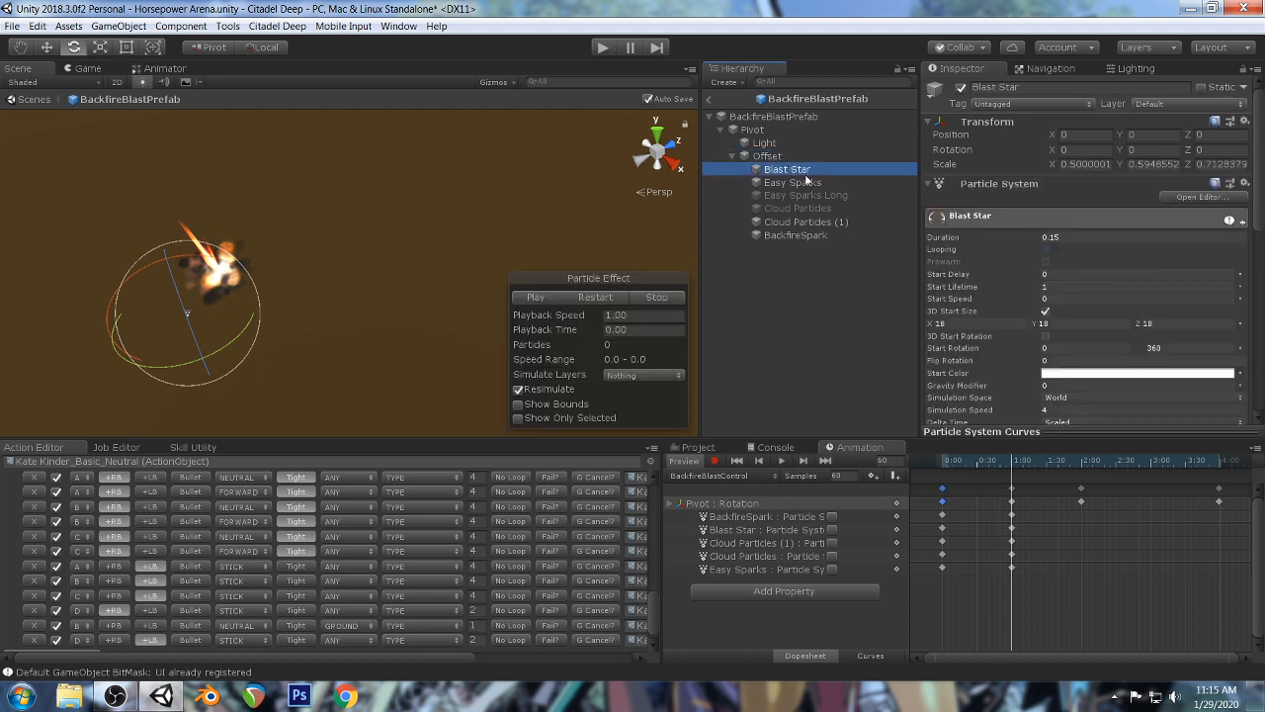
{"action": "left_click", "coordinate": [944, 464]}
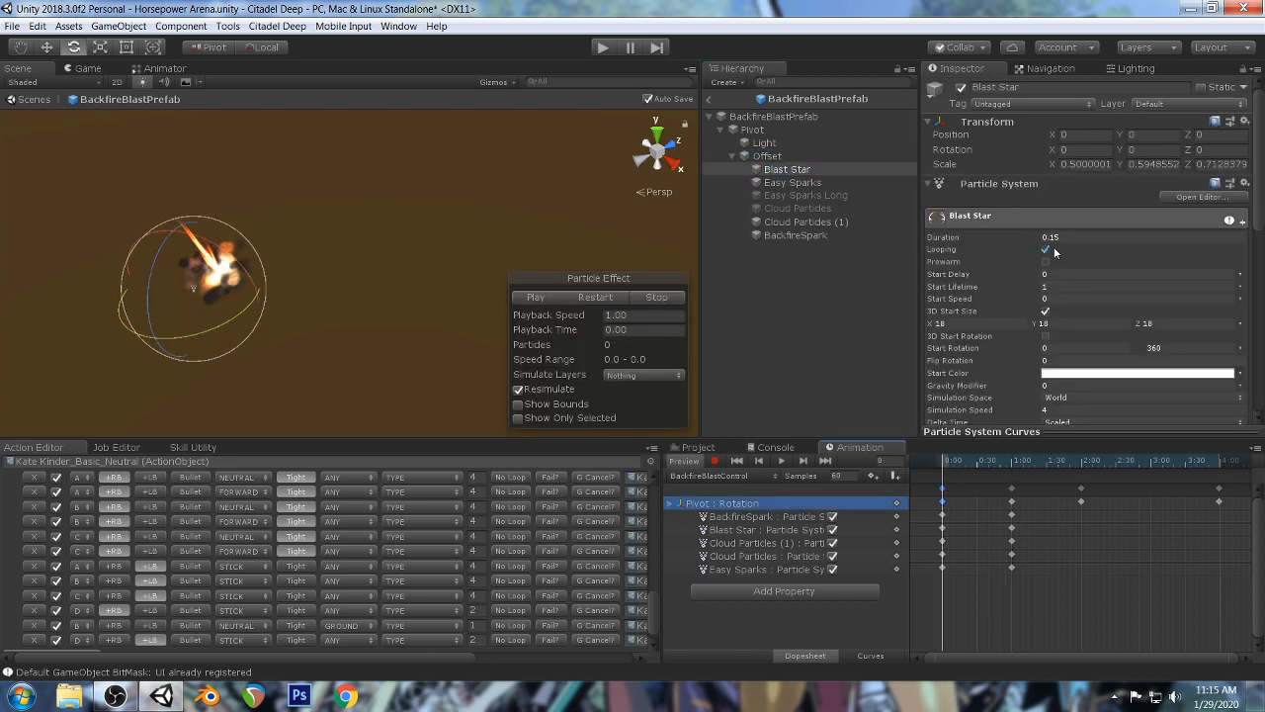
{"action": "left_click_drag", "start_coordinate": [943, 464], "coordinate": [1013, 476]}
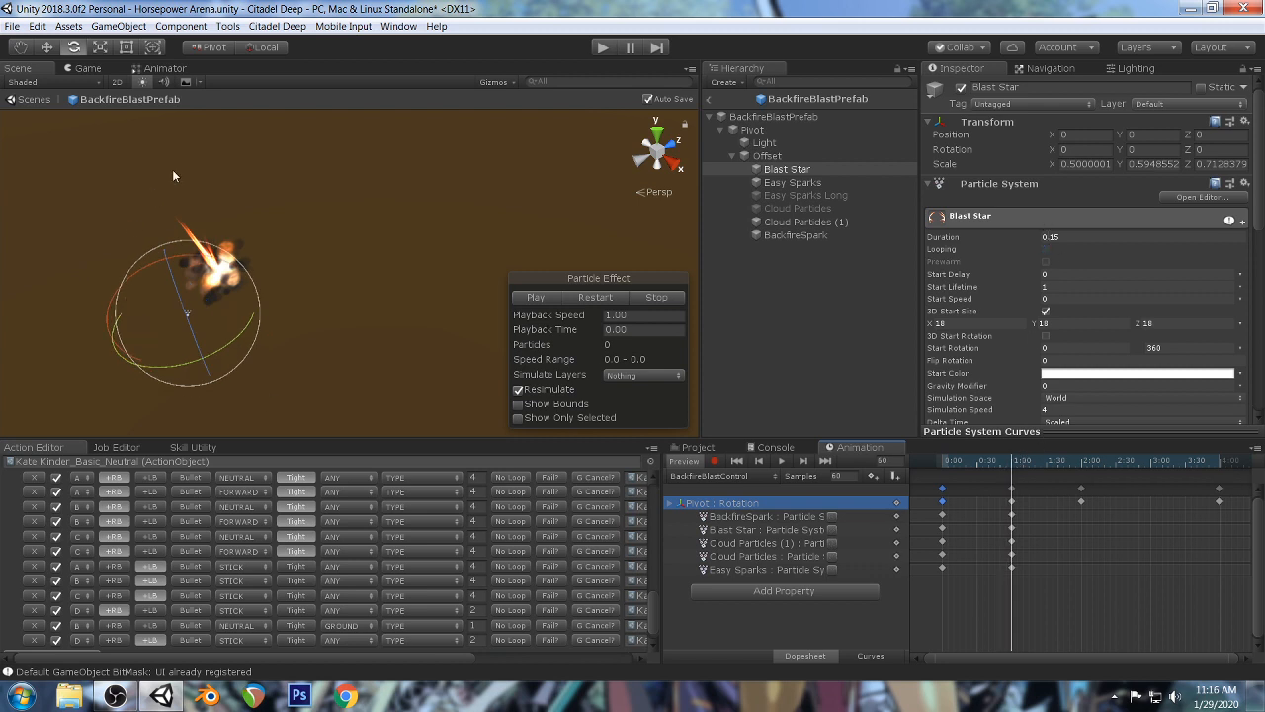
Step: Review the Simulation Space options of Blast Star and keep World
{"action": "scroll", "coordinate": [1130, 241], "scroll_direction": "down", "scroll_amount": 5}
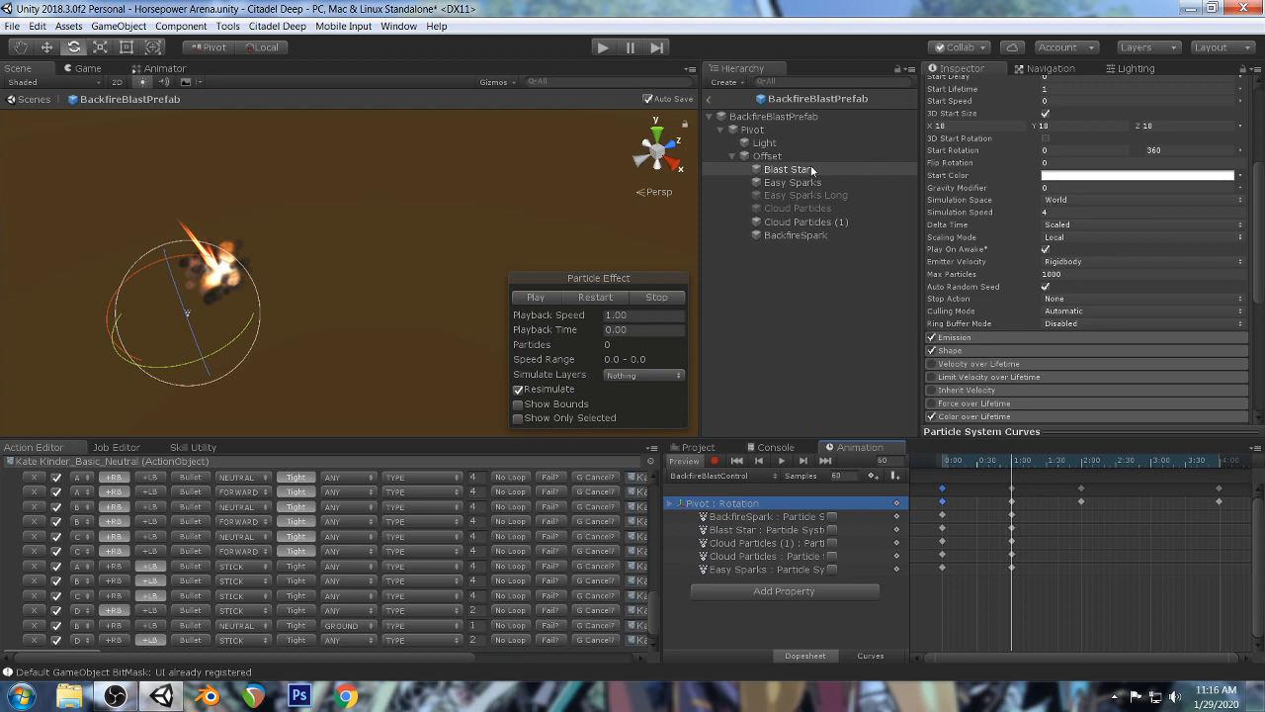
{"action": "left_click", "coordinate": [1081, 206]}
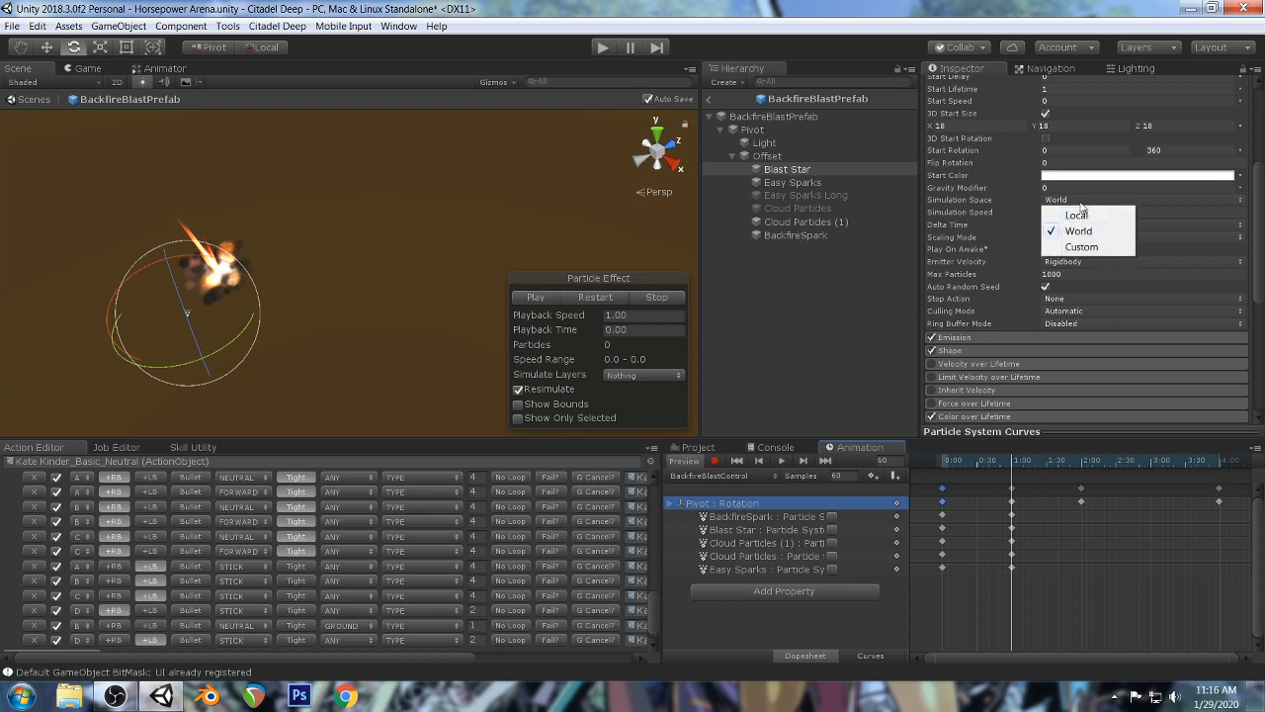
{"action": "left_click", "coordinate": [1085, 229]}
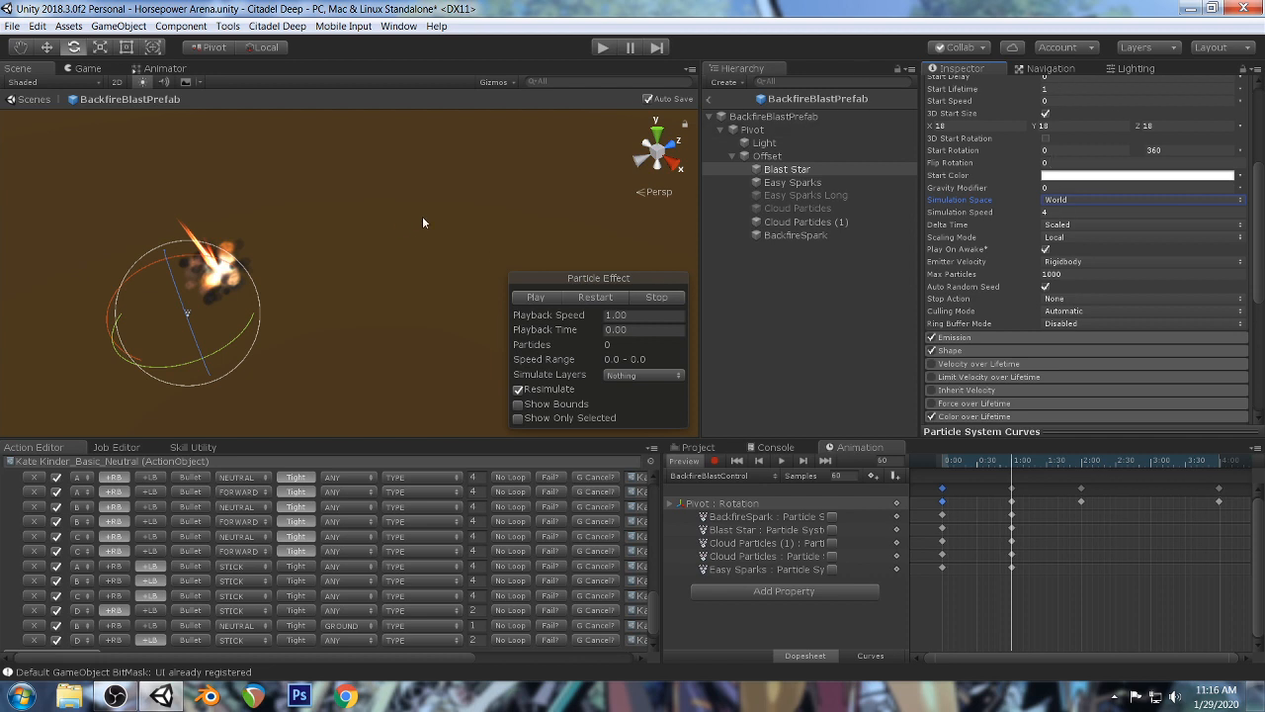
Step: Scrub the clip to its end at frame 239 and compare the Pivot's Y rotation there with that at 1:00
{"action": "left_click", "coordinate": [804, 218]}
{"action": "left_click_drag", "start_coordinate": [945, 470], "coordinate": [1221, 487]}
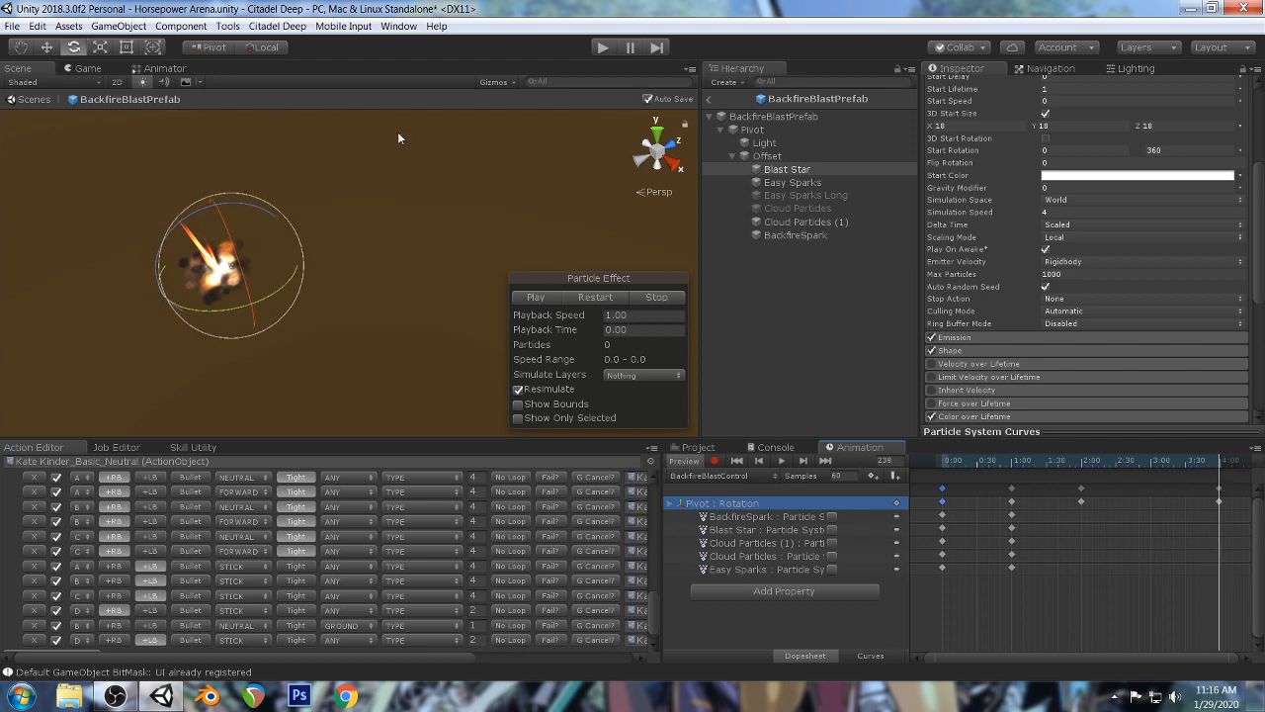
{"action": "left_click", "coordinate": [791, 129]}
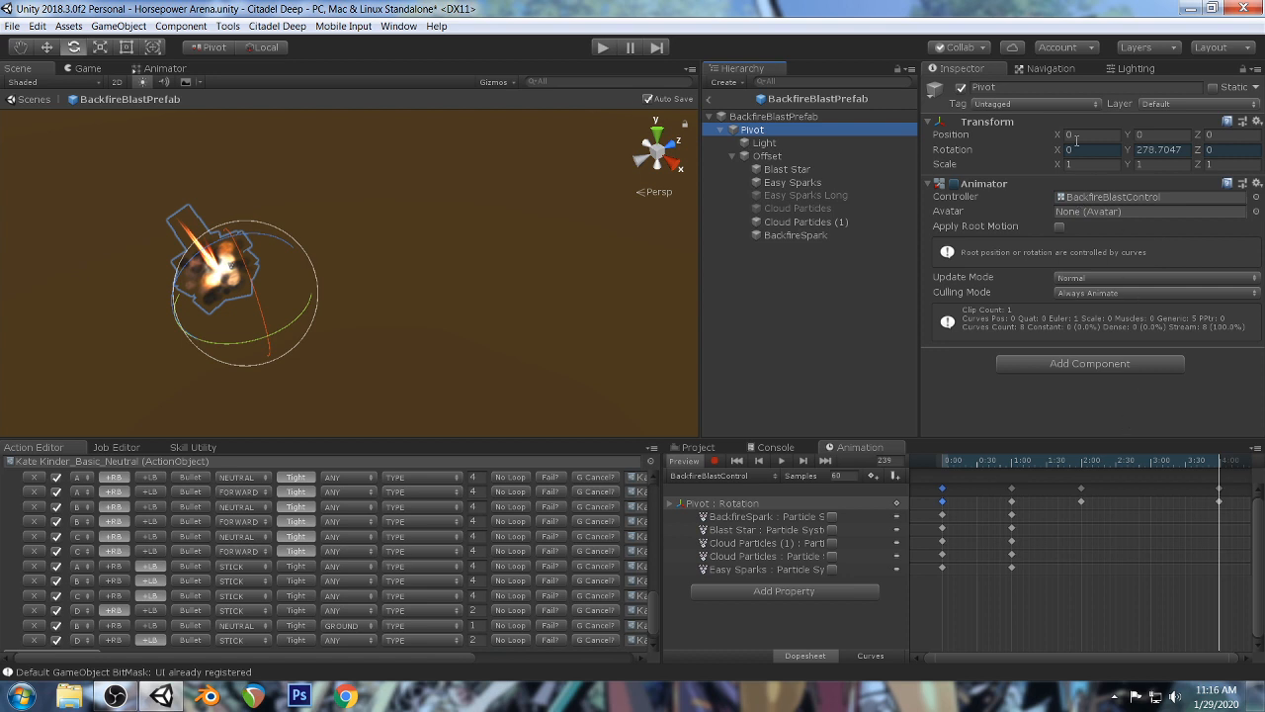
{"action": "left_click", "coordinate": [1012, 464]}
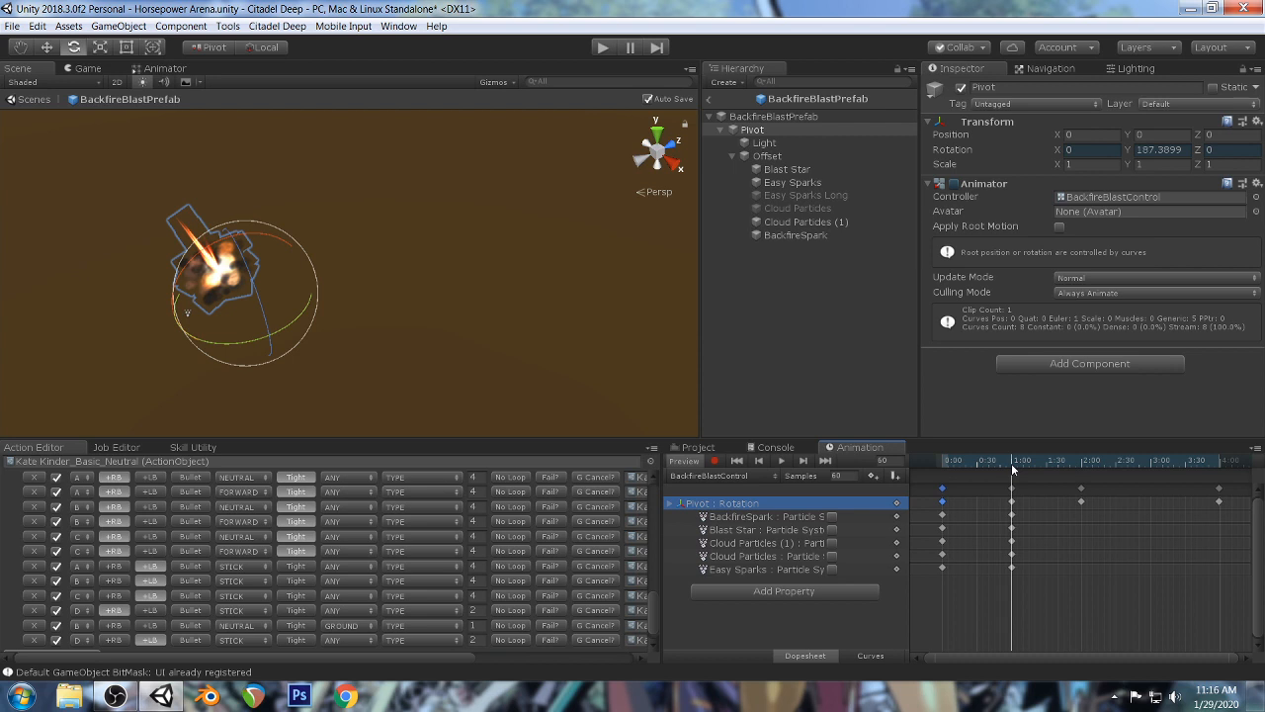
{"action": "left_click_drag", "start_coordinate": [1012, 471], "coordinate": [1218, 491]}
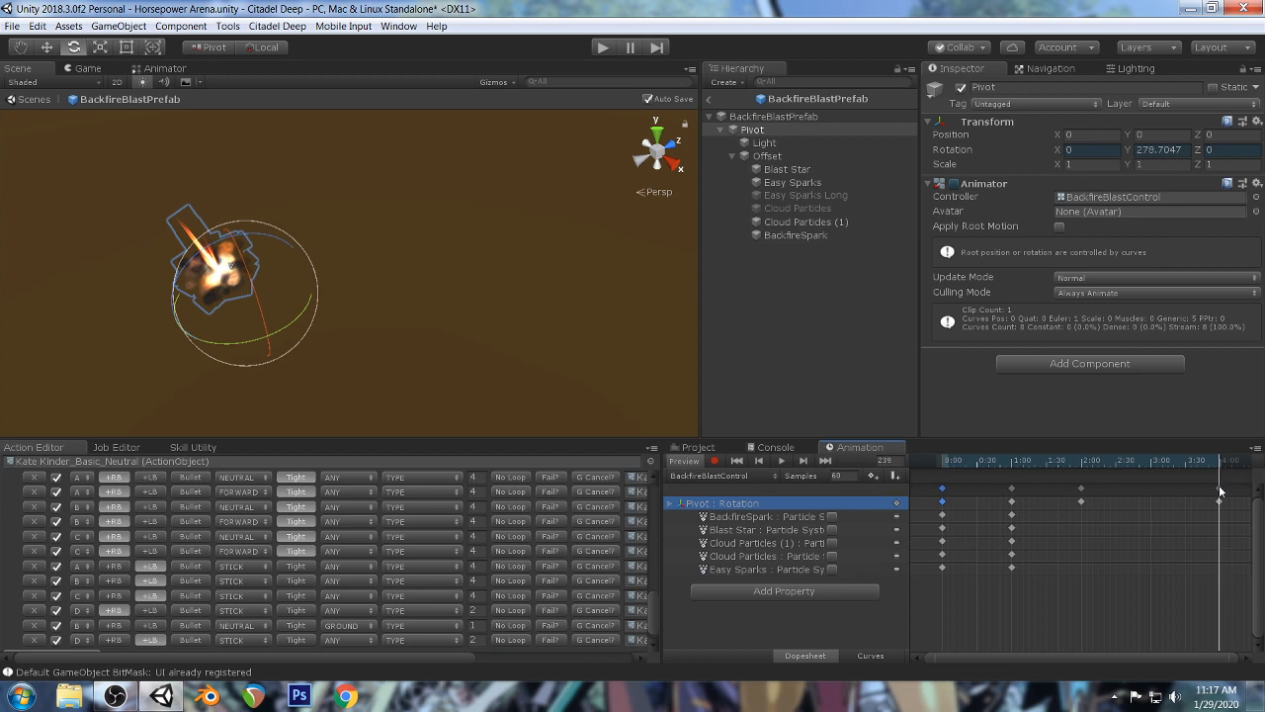
Step: Run the game, pause it during the backfire attack, and advance frame by frame to examine the blast
{"action": "left_click", "coordinate": [81, 69]}
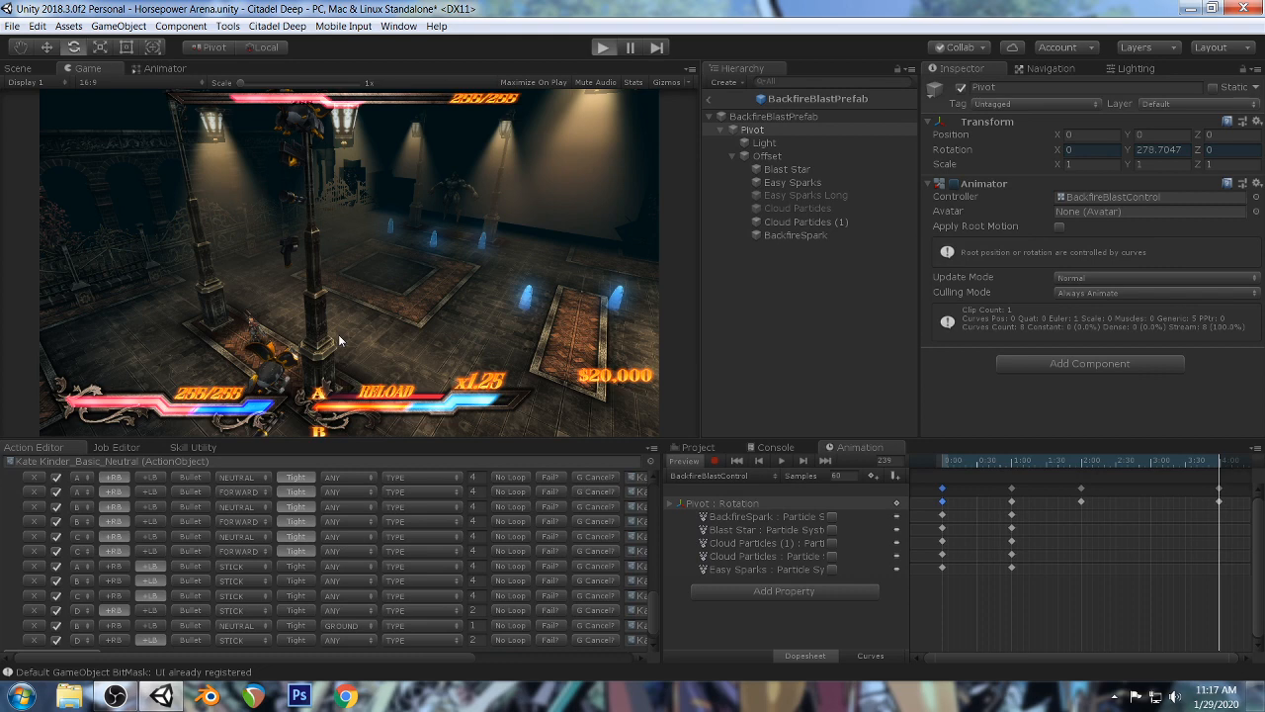
{"action": "key", "text": "ctrl+p"}
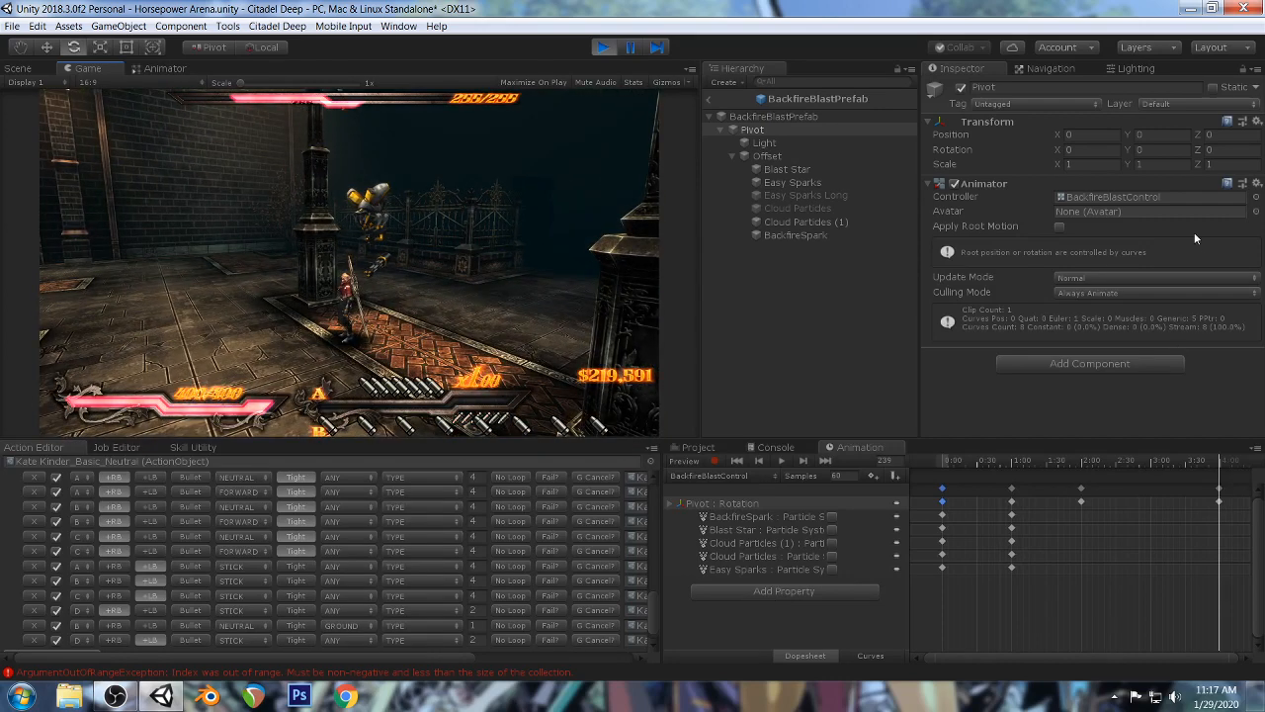
{"action": "left_click", "coordinate": [632, 51]}
{"action": "left_click", "coordinate": [660, 51]}
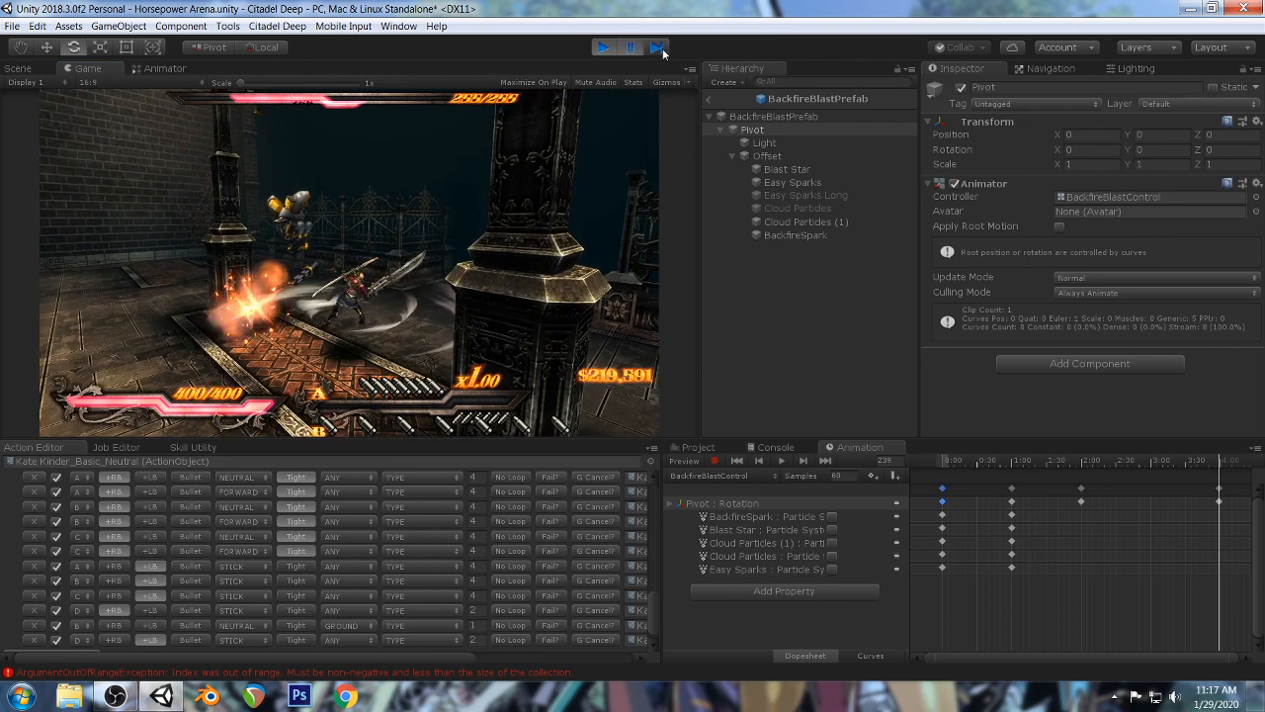
{"action": "left_click", "coordinate": [661, 51]}
{"action": "left_click", "coordinate": [660, 52]}
{"action": "left_click", "coordinate": [660, 52]}
{"action": "left_click", "coordinate": [661, 52]}
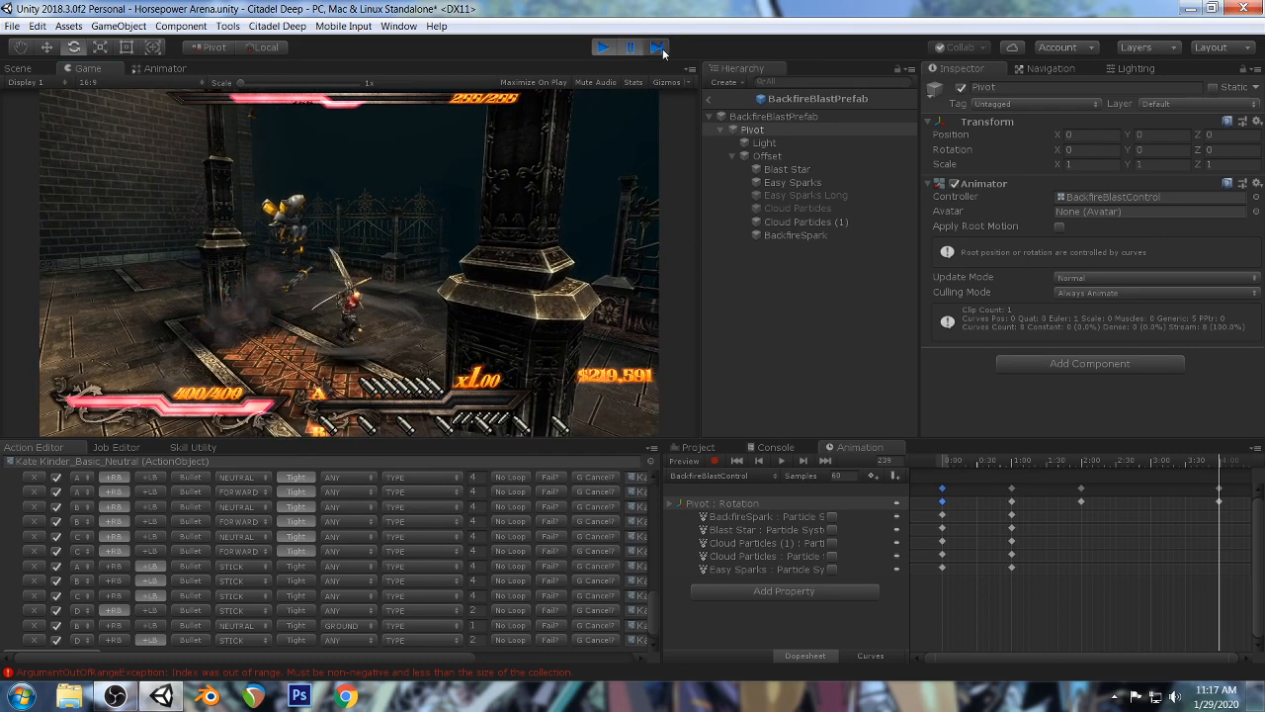
{"action": "left_click", "coordinate": [660, 52]}
{"action": "left_click", "coordinate": [661, 51]}
{"action": "left_click", "coordinate": [660, 51]}
{"action": "left_click", "coordinate": [660, 51]}
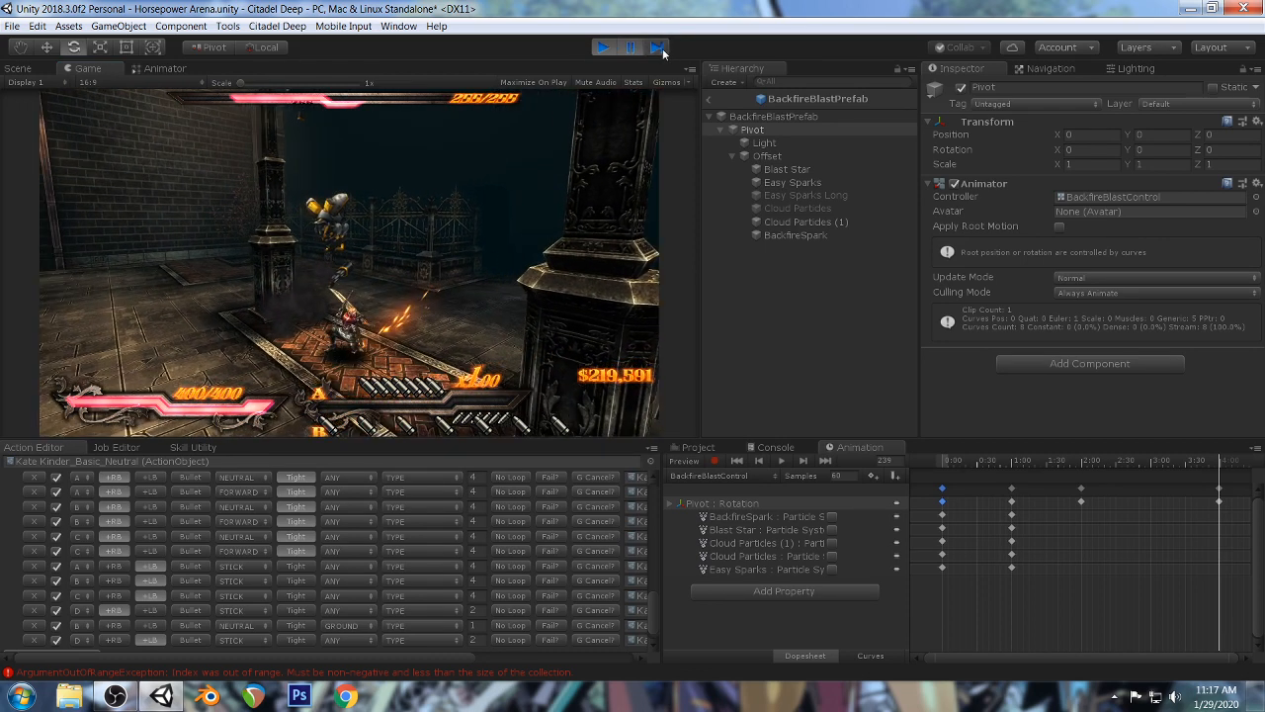
{"action": "left_click", "coordinate": [660, 51]}
{"action": "left_click", "coordinate": [660, 51]}
Step: Exit prefab editing, locate the paused blast in the arena scene, and inspect the Pivot of BackfireBlastPrefab(Clone)
{"action": "left_click", "coordinate": [12, 71]}
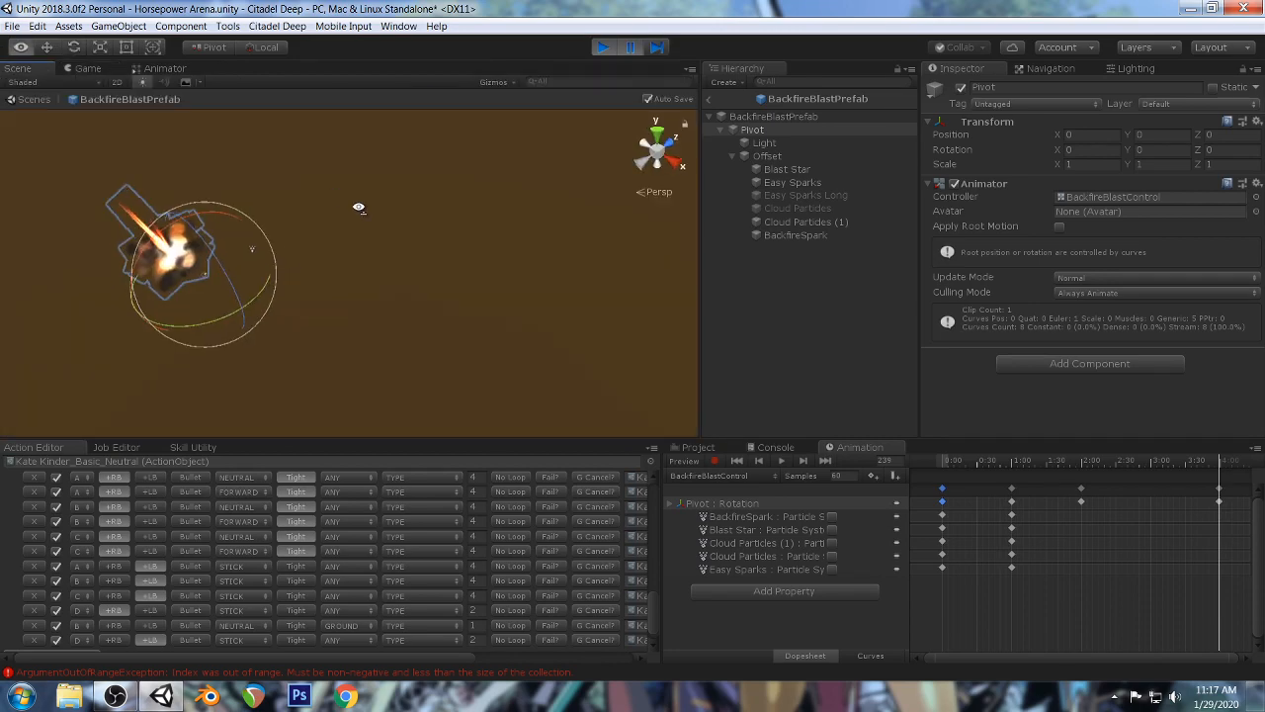
{"action": "left_click", "coordinate": [709, 102]}
{"action": "right_click_drag", "start_coordinate": [401, 217], "coordinate": [271, 221]}
{"action": "middle_click_drag", "start_coordinate": [271, 220], "coordinate": [338, 264]}
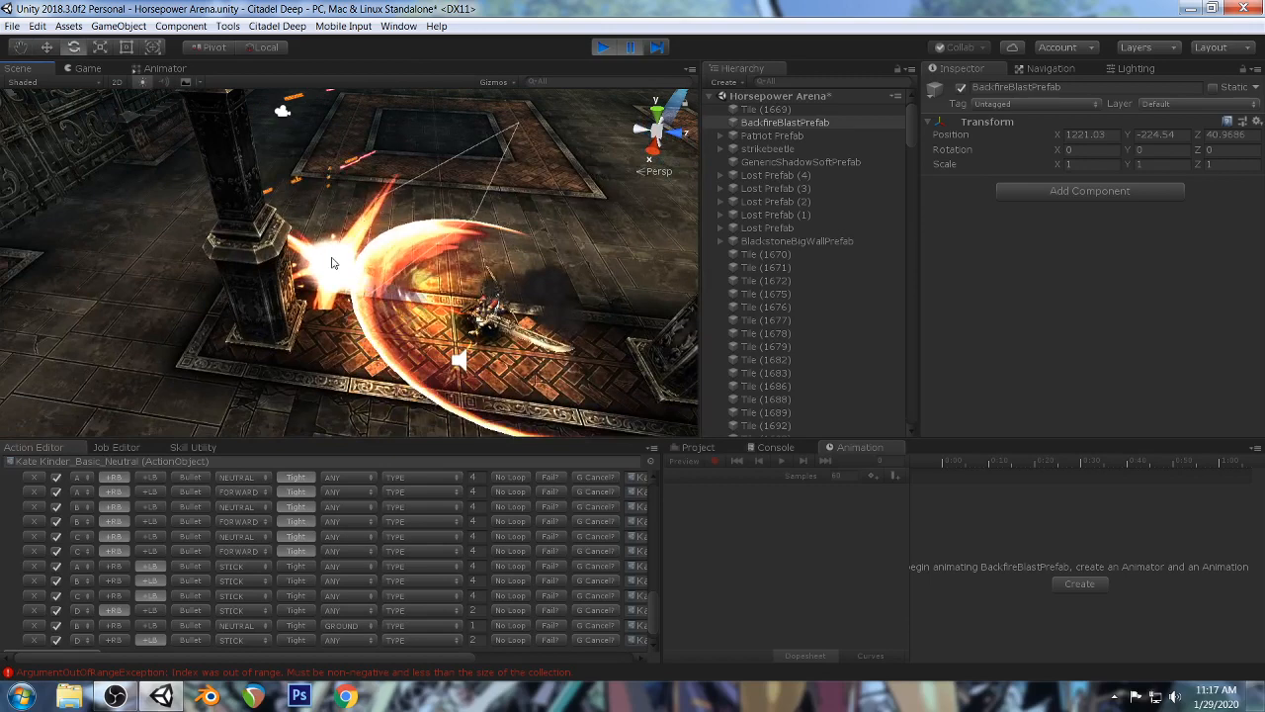
{"action": "left_click", "coordinate": [338, 264]}
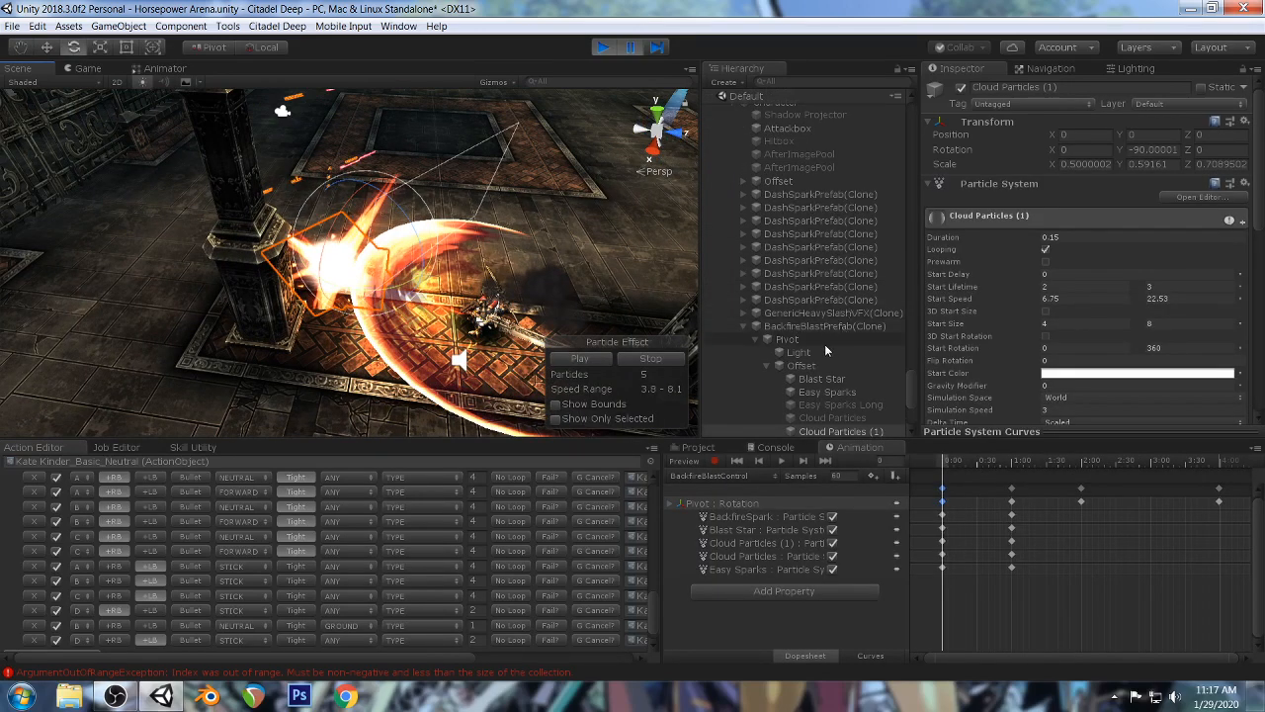
{"action": "left_click", "coordinate": [822, 323]}
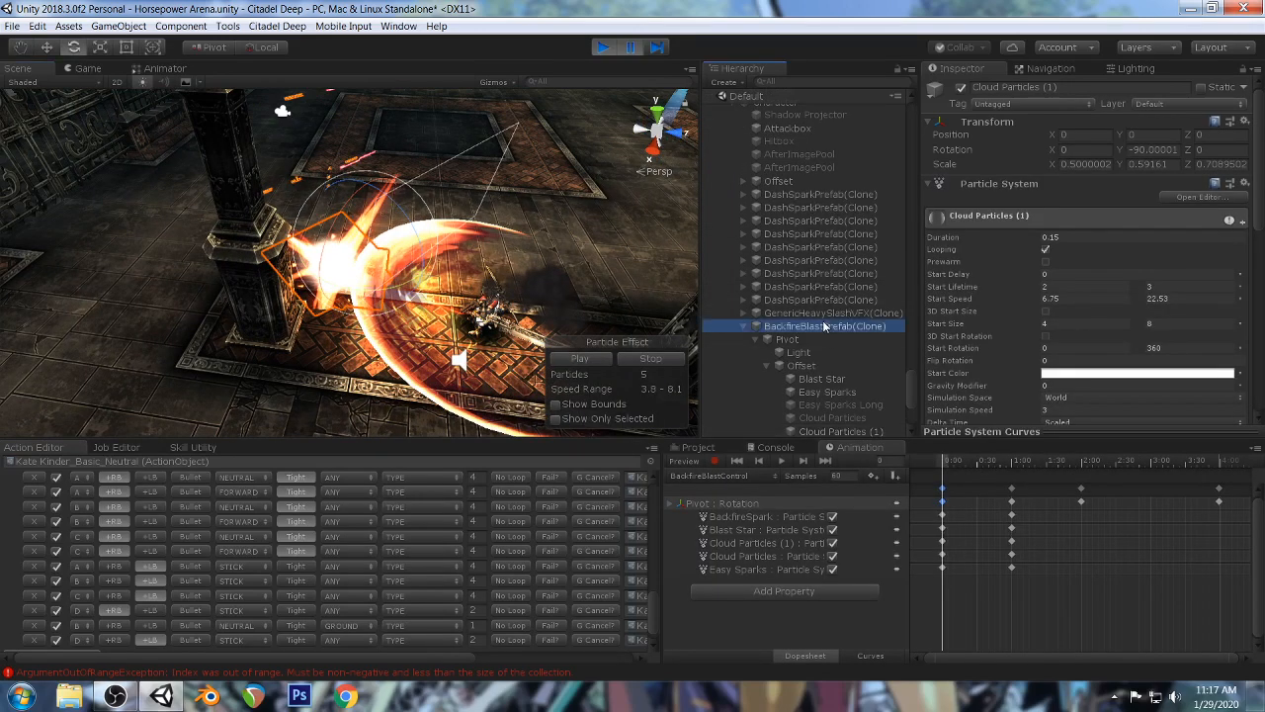
{"action": "left_click", "coordinate": [780, 340]}
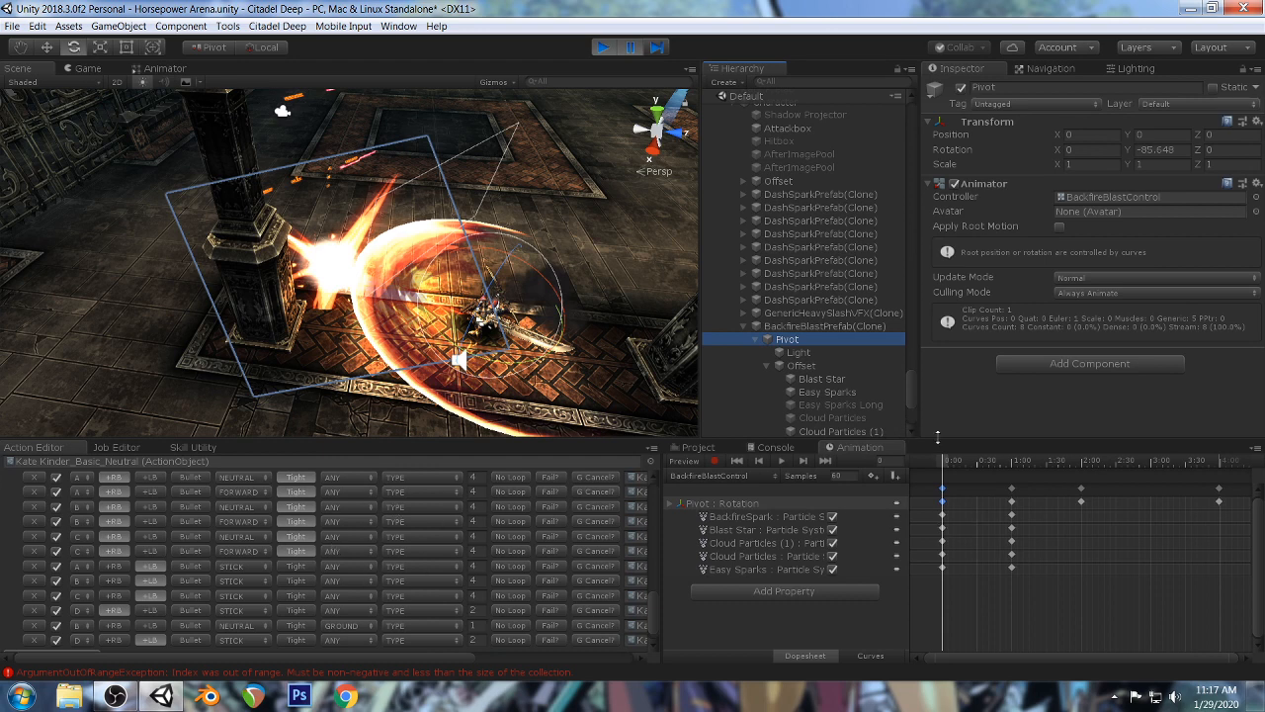
Step: Scrub the live Pivot's clip near its start, advance the paused game two frames, and end play mode
{"action": "left_click", "coordinate": [948, 462]}
{"action": "left_click_drag", "start_coordinate": [948, 463], "coordinate": [943, 462]}
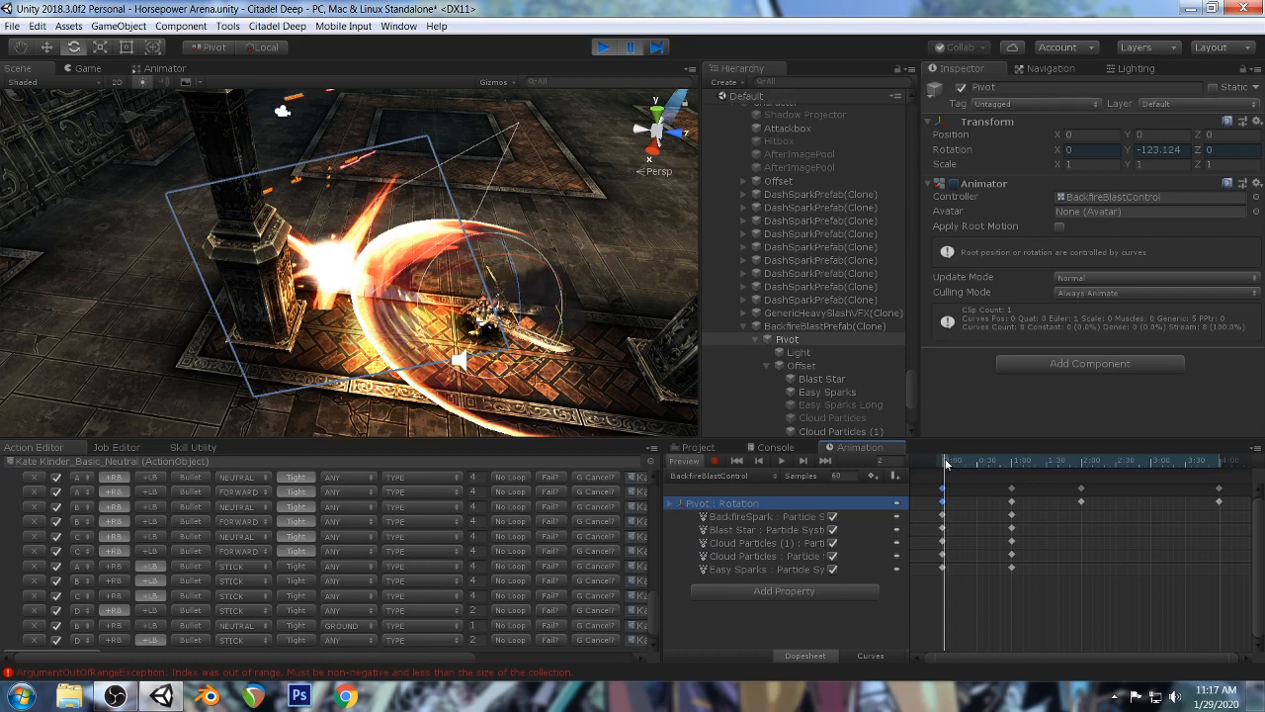
{"action": "left_click", "coordinate": [658, 48]}
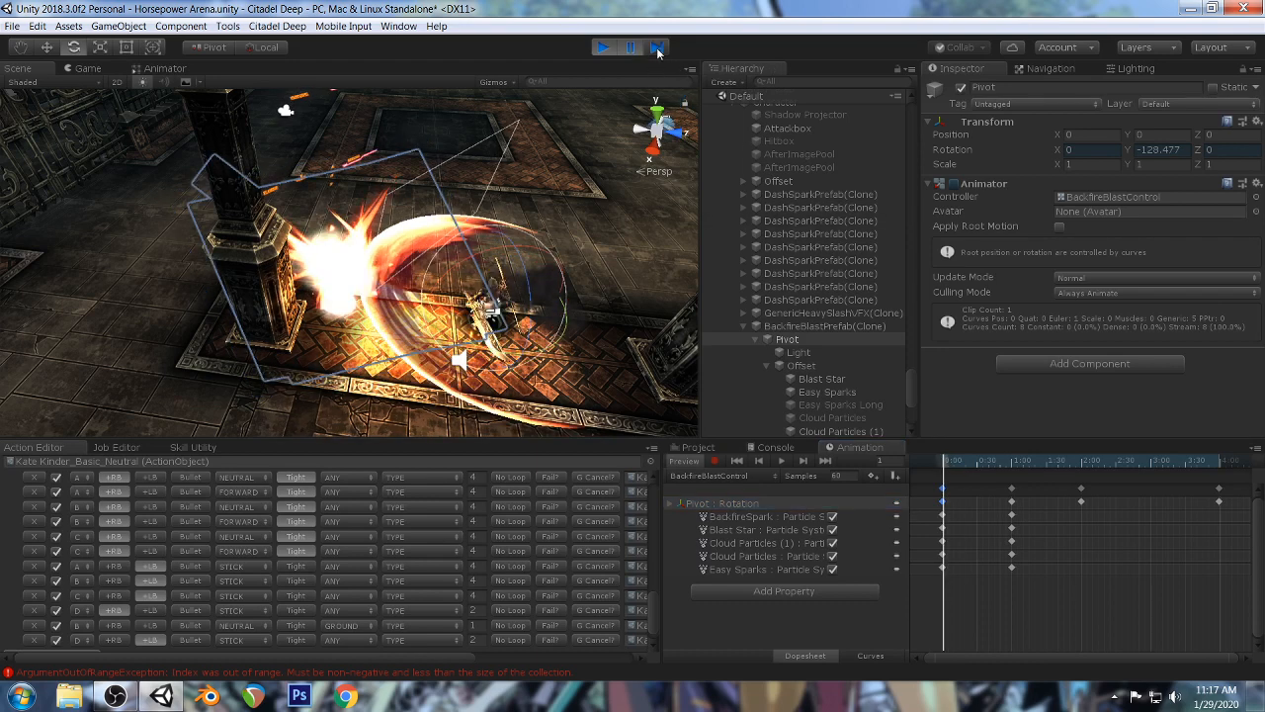
{"action": "left_click", "coordinate": [658, 47]}
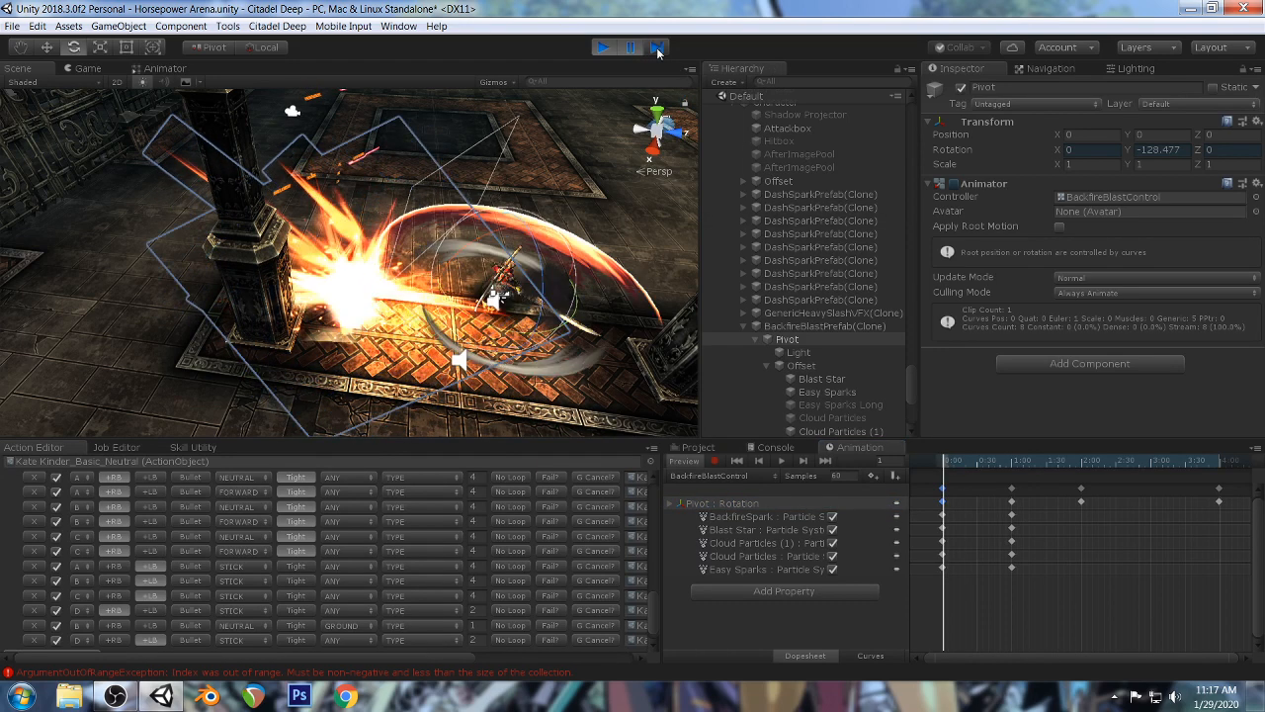
{"action": "left_click", "coordinate": [602, 48]}
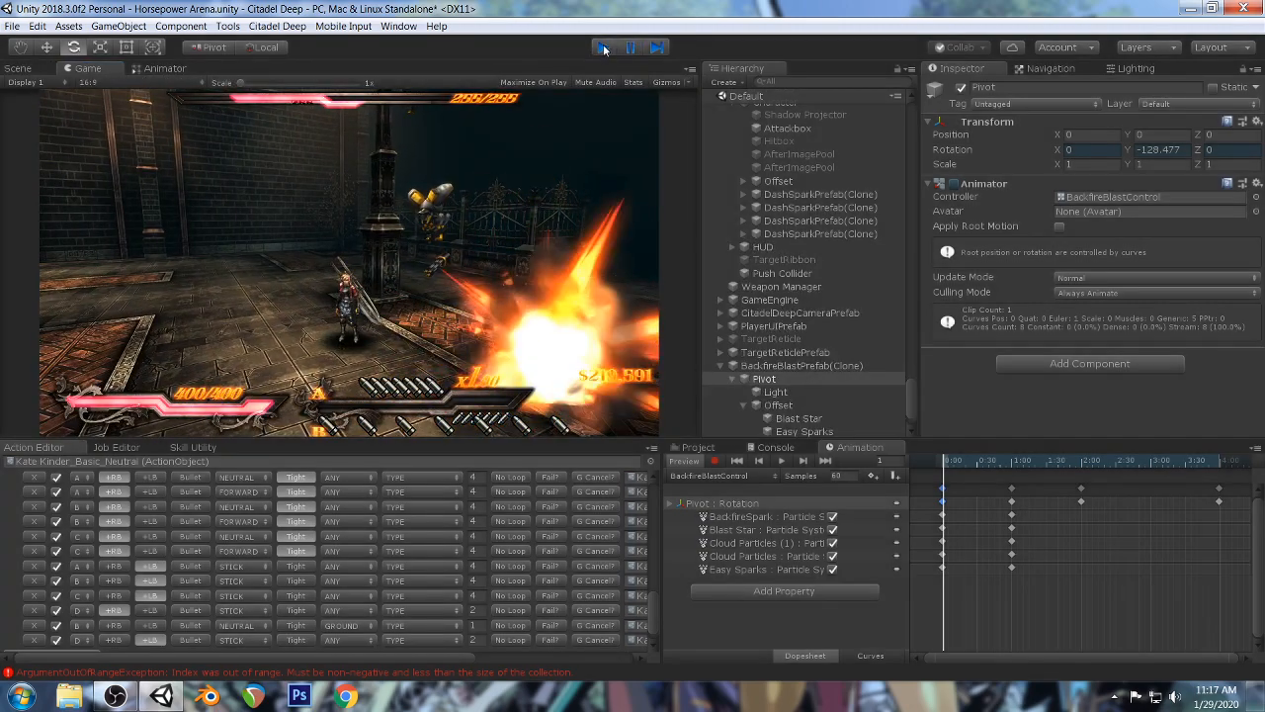
{"action": "left_click", "coordinate": [601, 47]}
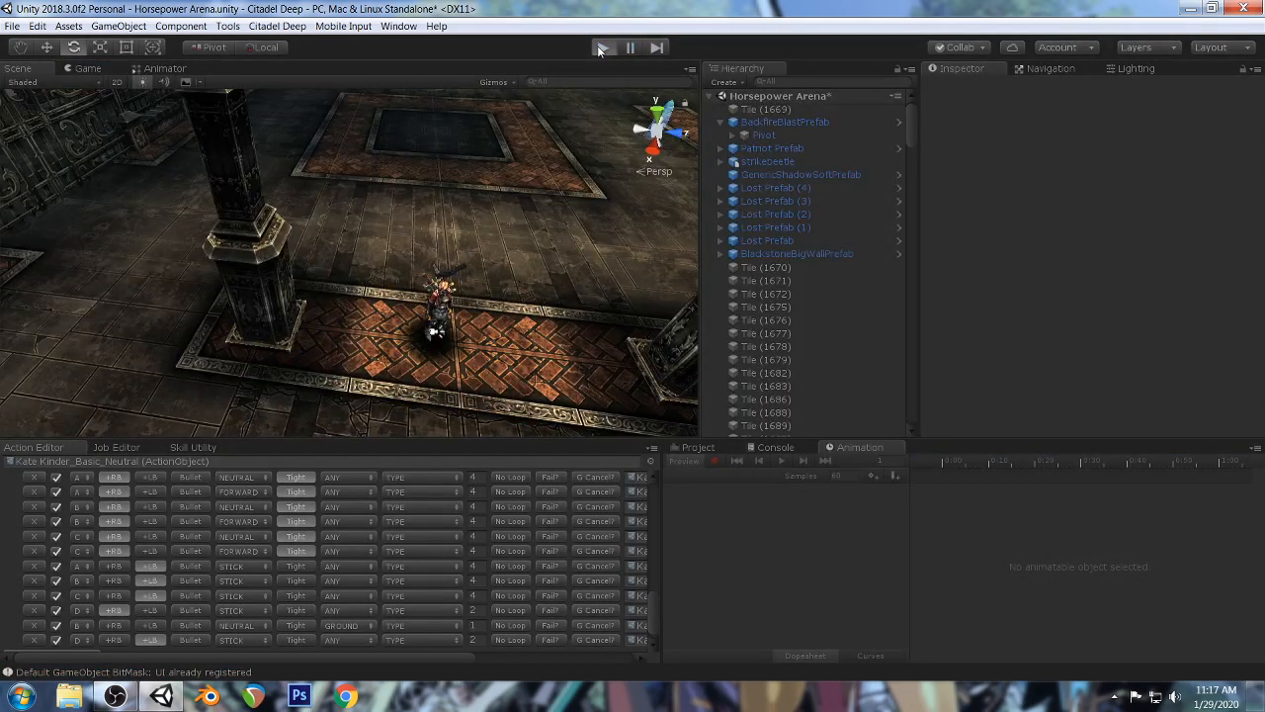
Step: Restart the game and load the Kate Backfire Blitz BAK action, showing the scale of its Backfire VFX event 14
{"action": "left_click", "coordinate": [599, 49]}
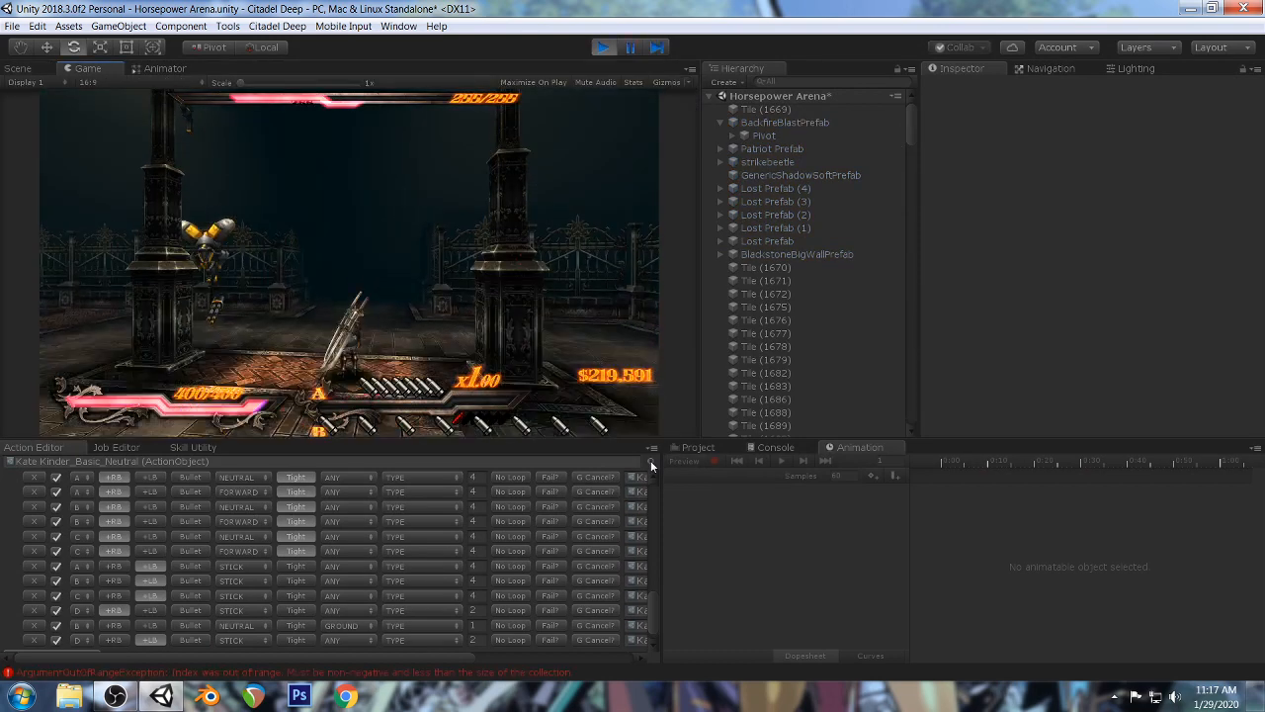
{"action": "left_click", "coordinate": [651, 462]}
{"action": "type", "text": "backf"}
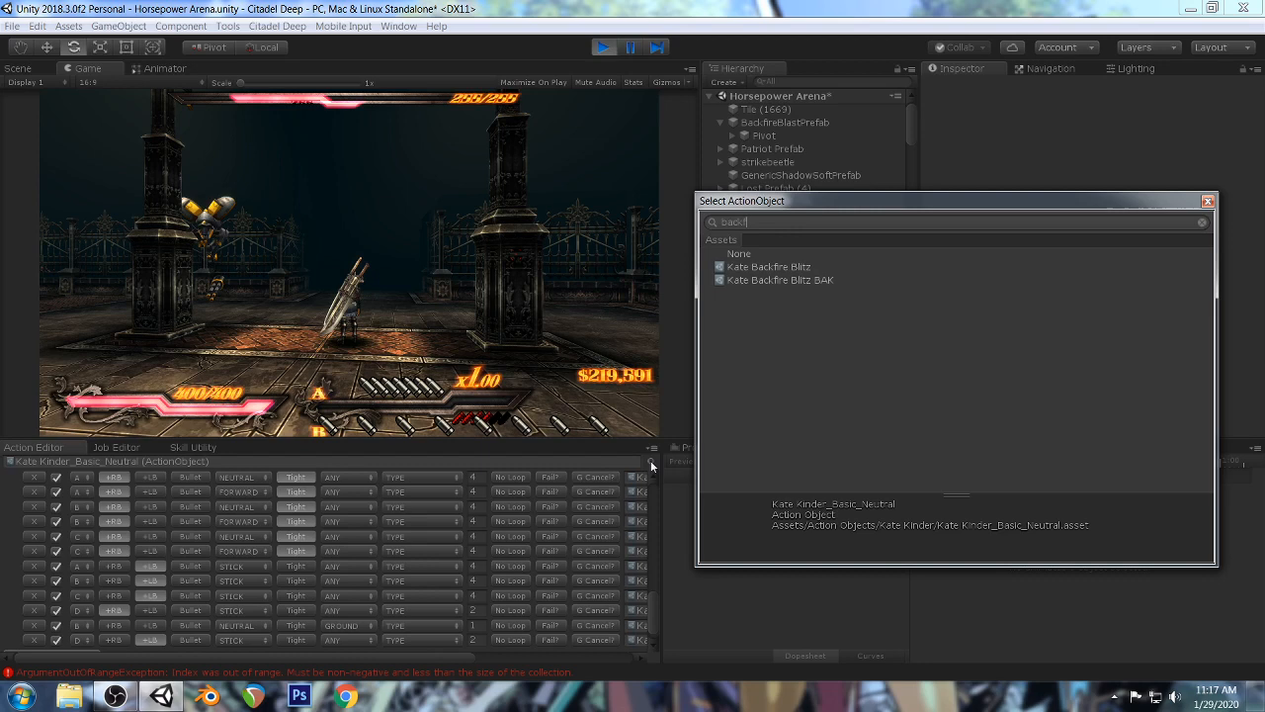
{"action": "double_click", "coordinate": [756, 280]}
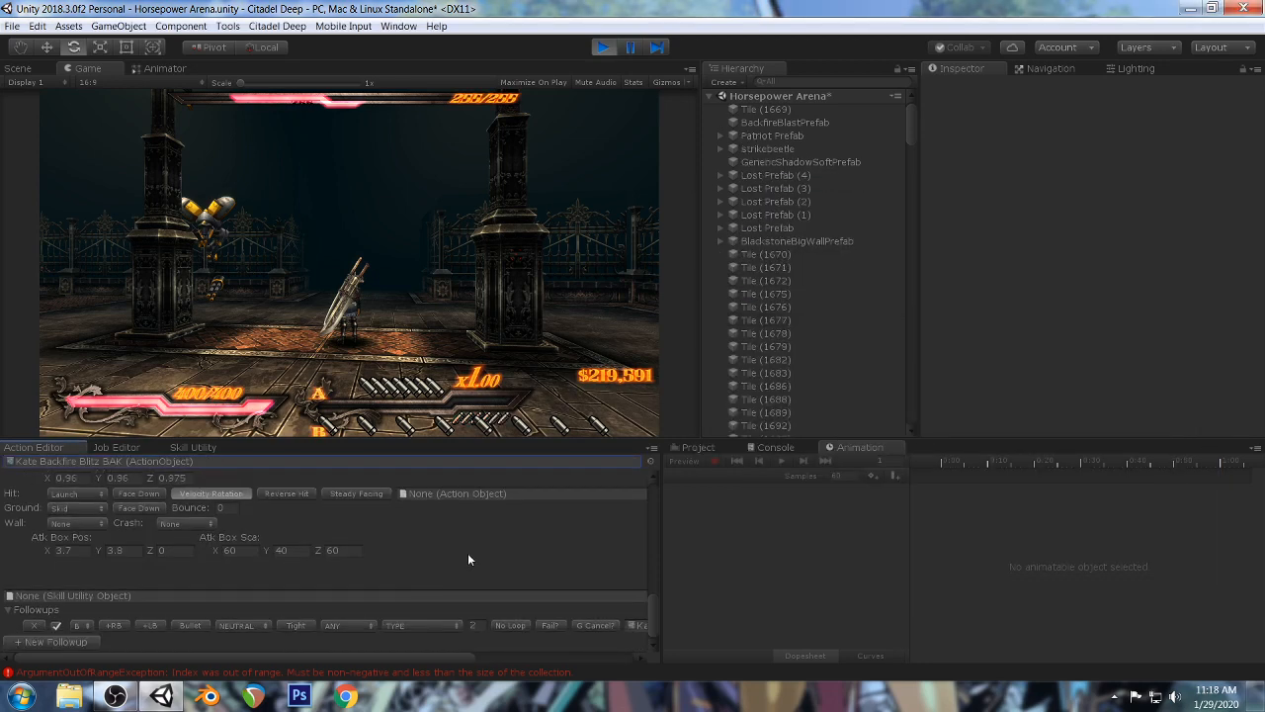
{"action": "scroll", "coordinate": [325, 551], "scroll_direction": "down", "scroll_amount": 5}
{"action": "scroll", "coordinate": [349, 556], "scroll_direction": "up", "scroll_amount": 3}
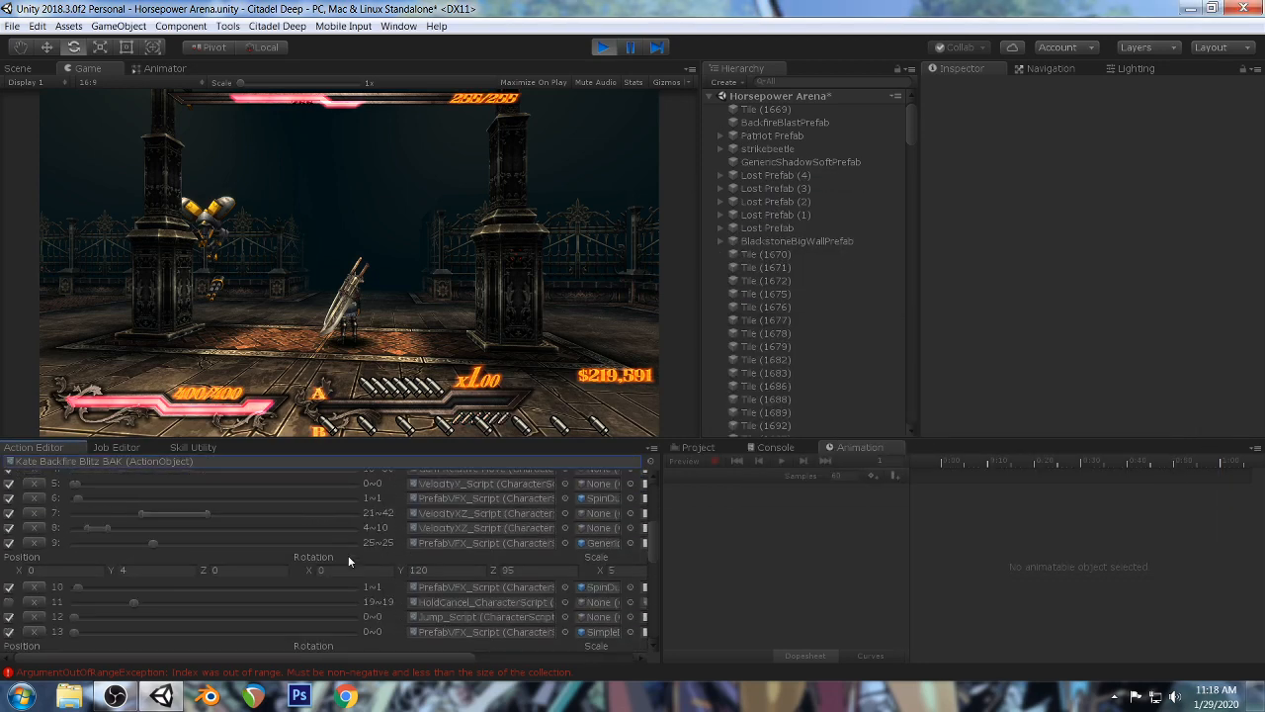
{"action": "scroll", "coordinate": [476, 586], "scroll_direction": "down", "scroll_amount": 3}
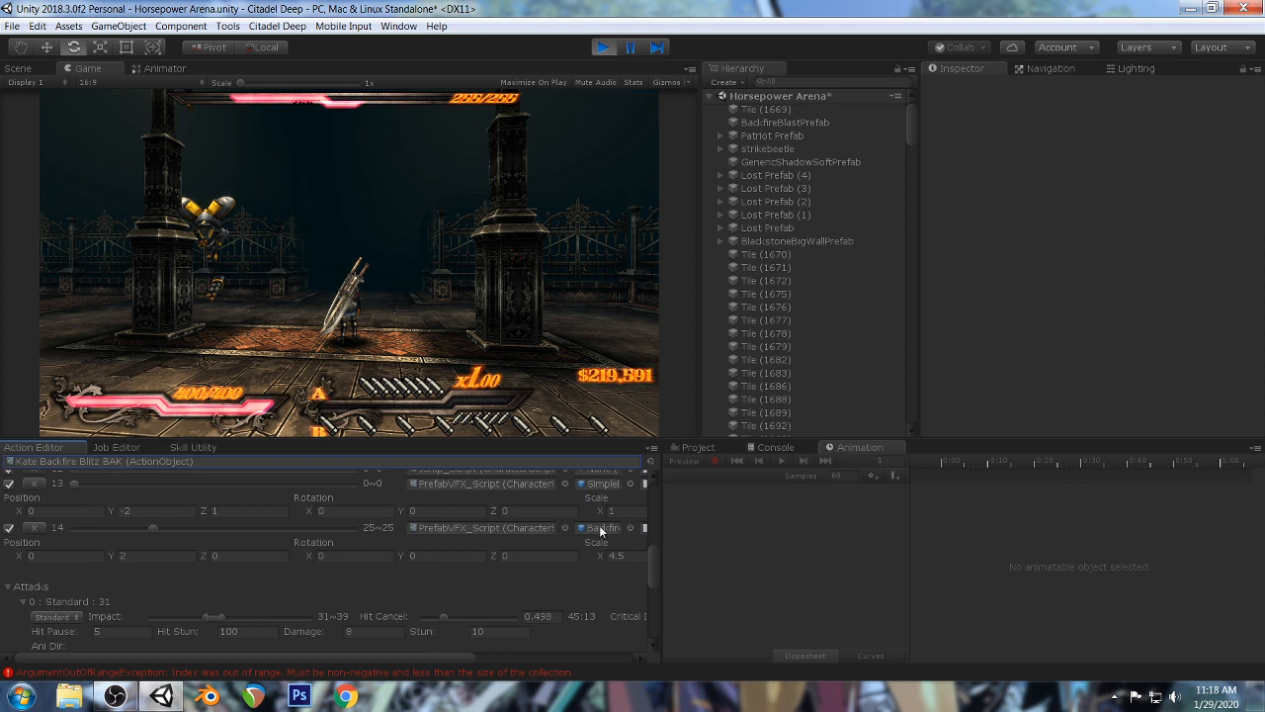
{"action": "left_click_drag", "start_coordinate": [417, 657], "coordinate": [573, 674]}
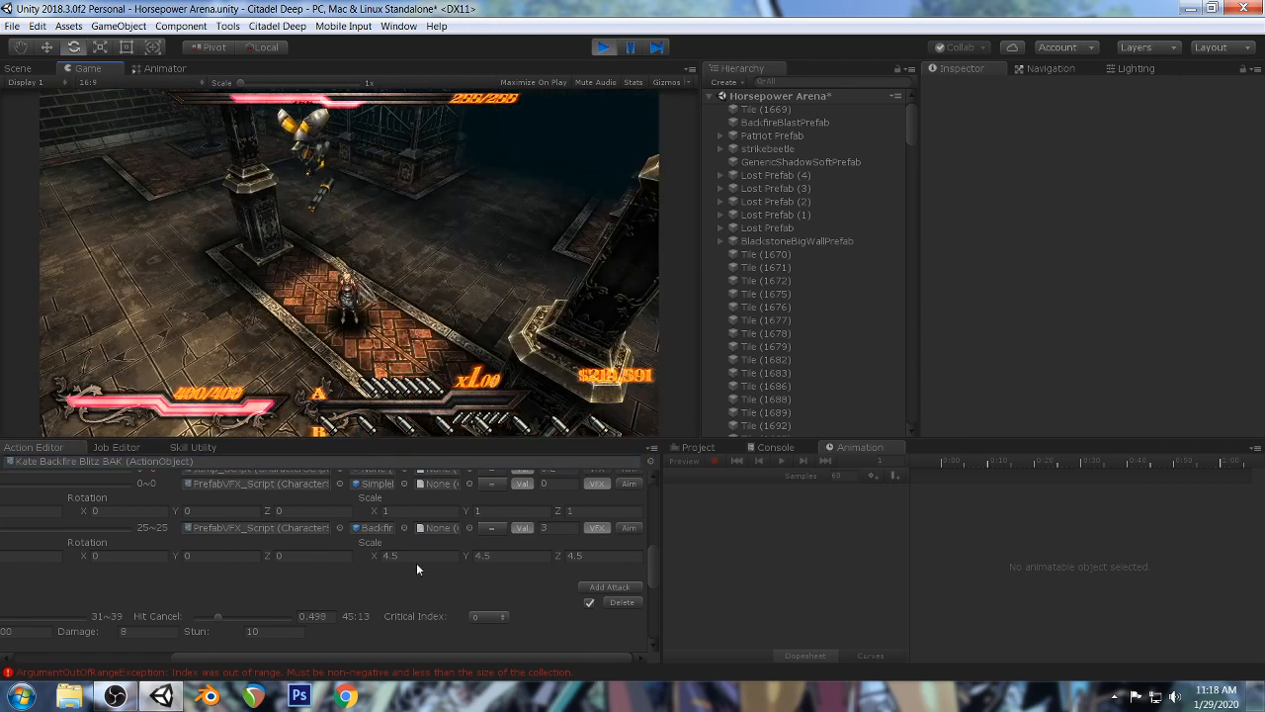
Step: Set the Backfire VFX event's scale to 7 on X, Y and Z and try it in the running game
{"action": "left_click", "coordinate": [412, 556]}
{"action": "type", "text": "7"}
{"action": "key", "text": "Tab"}
{"action": "type", "text": "7"}
{"action": "key", "text": "Tab"}
{"action": "type", "text": "7"}
{"action": "left_click", "coordinate": [435, 246]}
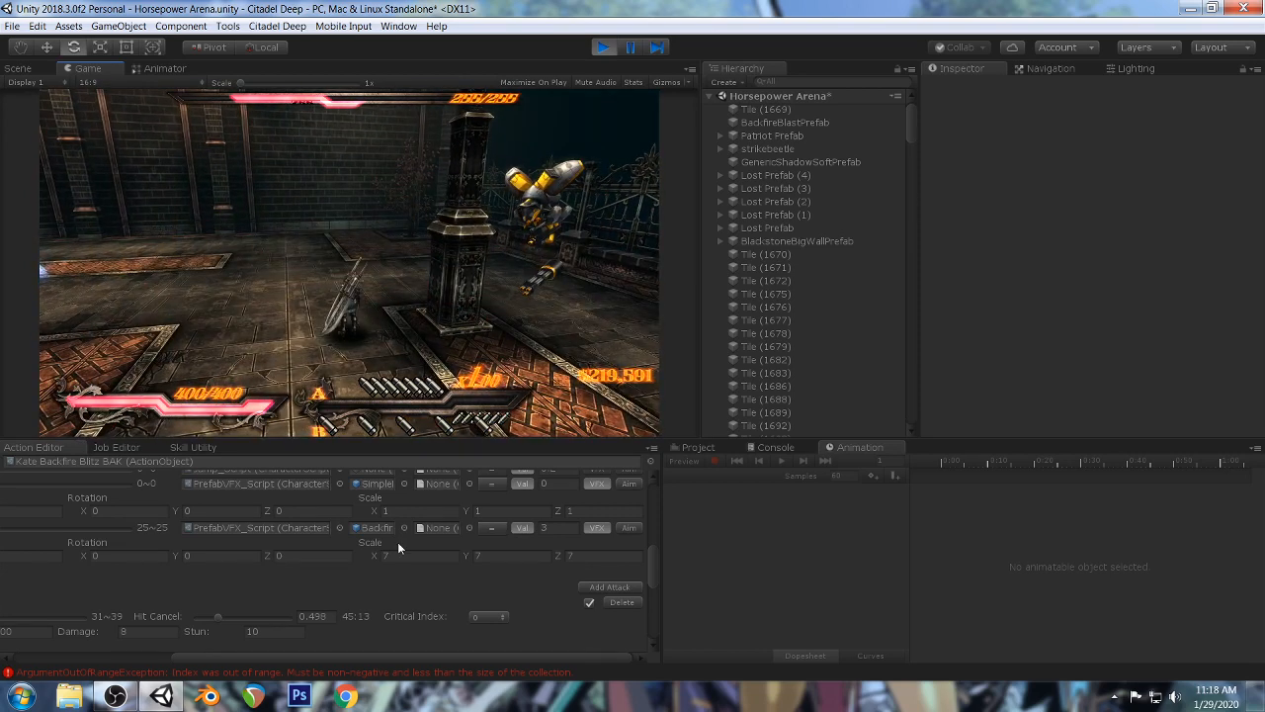
Step: Set the Backfire VFX event's scale to 2 on all three axes and test it in the game
{"action": "left_click", "coordinate": [409, 555]}
{"action": "key", "text": "Tab"}
{"action": "type", "text": "2"}
{"action": "key", "text": "Tab"}
{"action": "type", "text": "2"}
{"action": "left_click", "coordinate": [471, 362]}
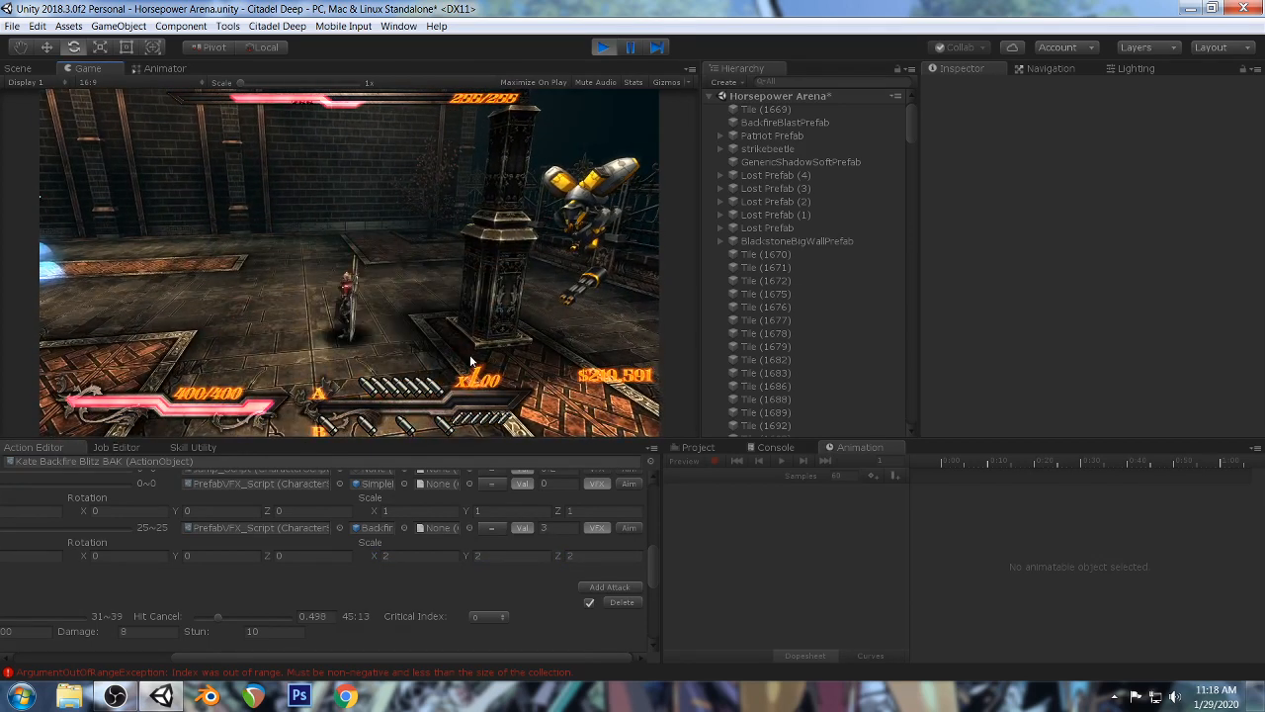
Step: Set the Backfire VFX event's X, Y and Z scale to 4.5
{"action": "left_click", "coordinate": [409, 556]}
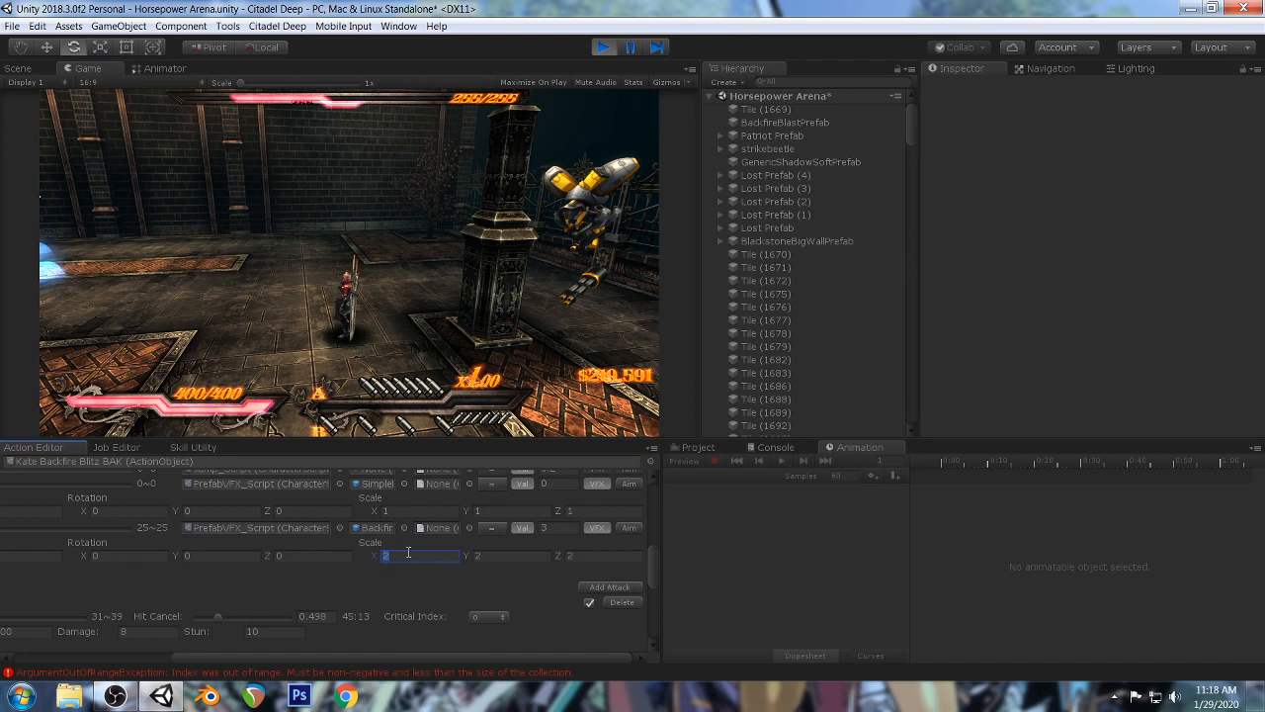
{"action": "type", "text": "4.5"}
{"action": "key", "text": "Tab"}
{"action": "type", "text": "4.5"}
{"action": "key", "text": "Tab"}
{"action": "type", "text": "4"}
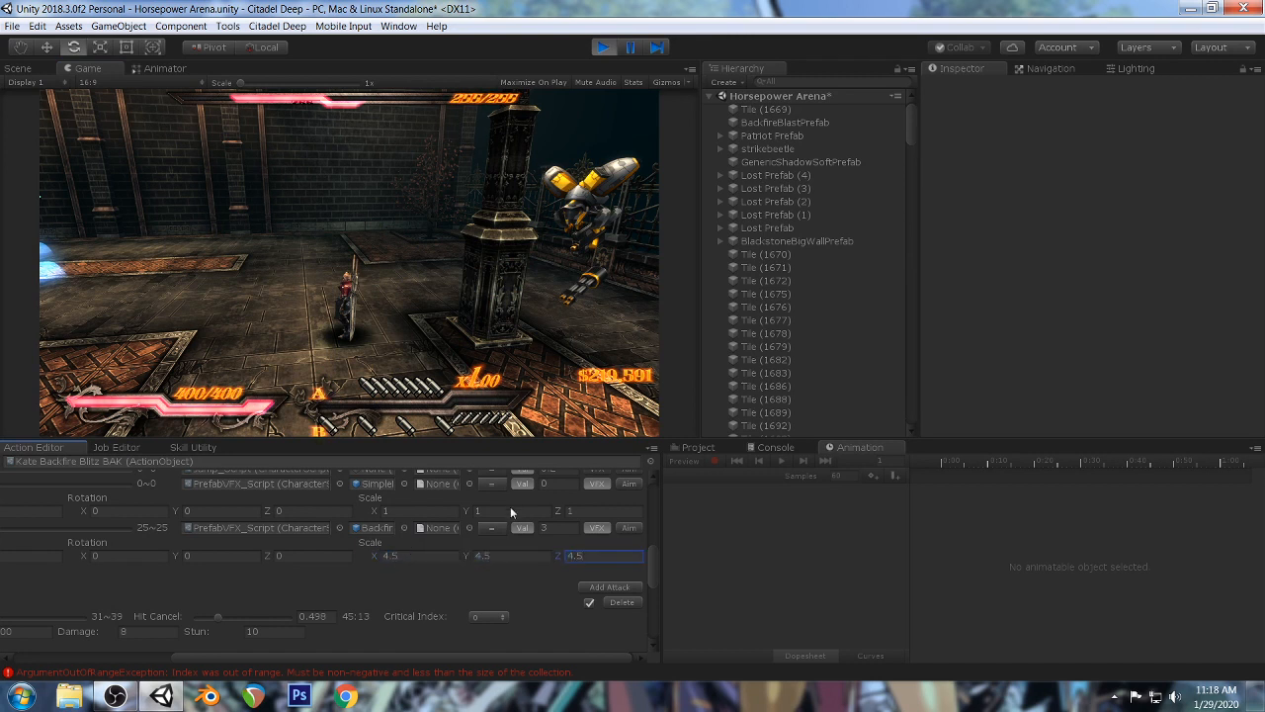
Step: Set the Backfire VFX event's Val to 6, try it in the running game, and stop play mode
{"action": "left_click", "coordinate": [566, 530]}
{"action": "left_click", "coordinate": [496, 339]}
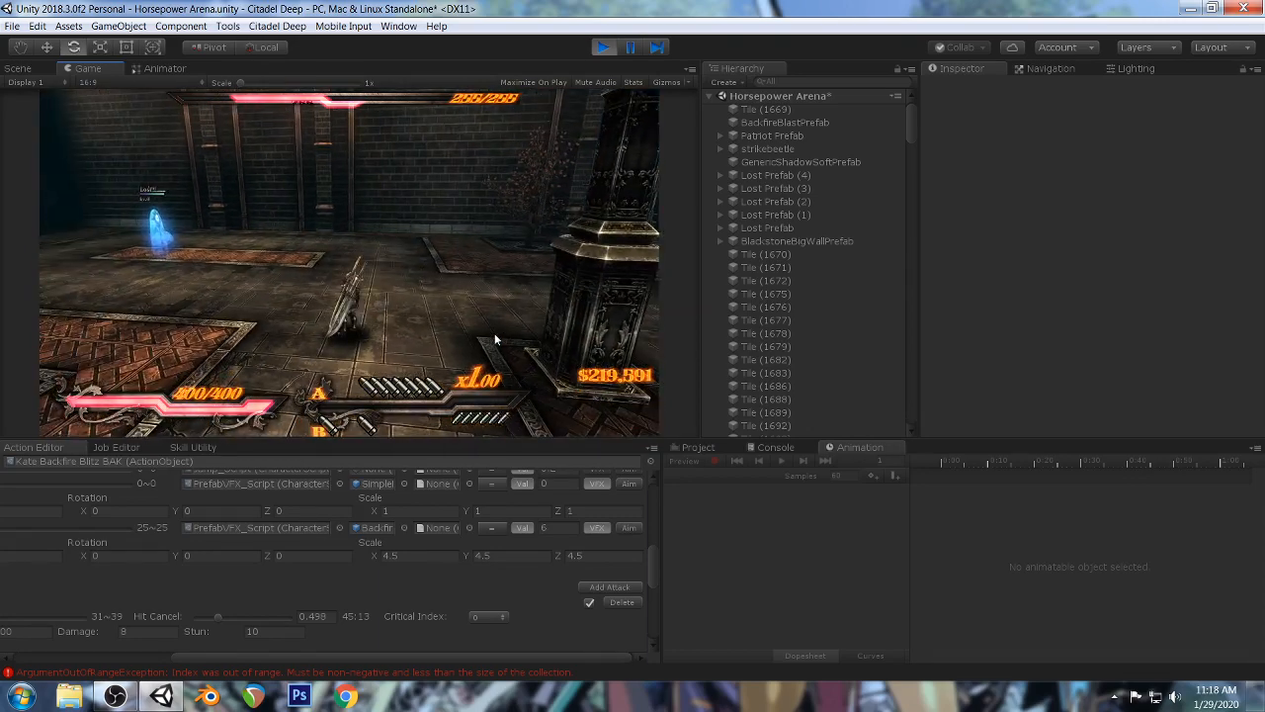
{"action": "left_click", "coordinate": [601, 47]}
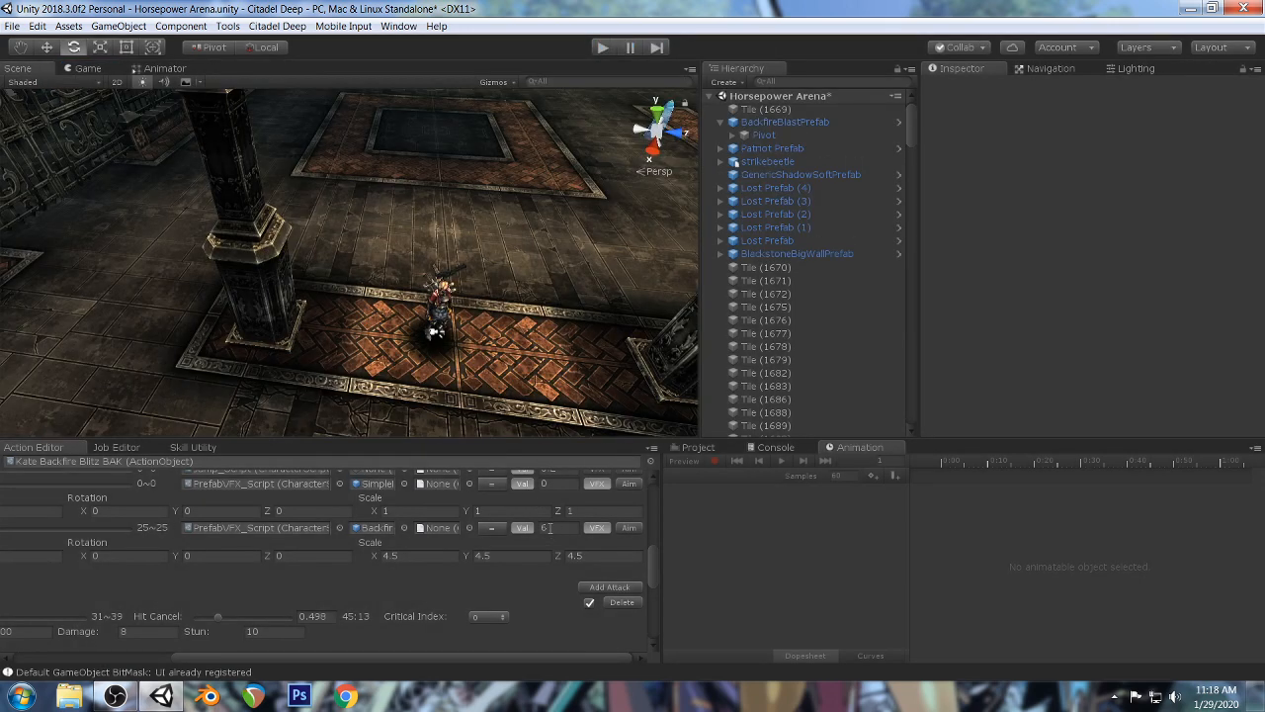
Step: Expand BackfireBlastPrefab in the arena scene and inspect its Pivot's Animator and keyframed clip
{"action": "left_click", "coordinate": [549, 527]}
{"action": "left_click", "coordinate": [807, 134]}
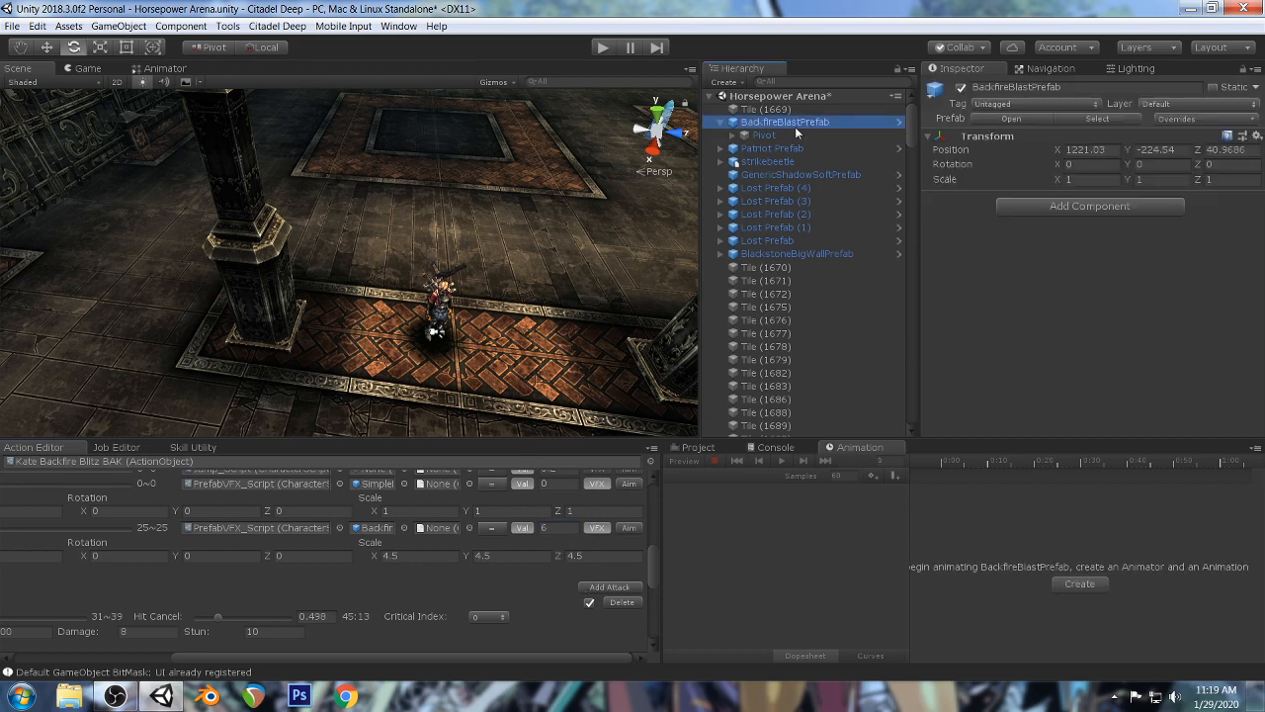
{"action": "left_click", "coordinate": [734, 135]}
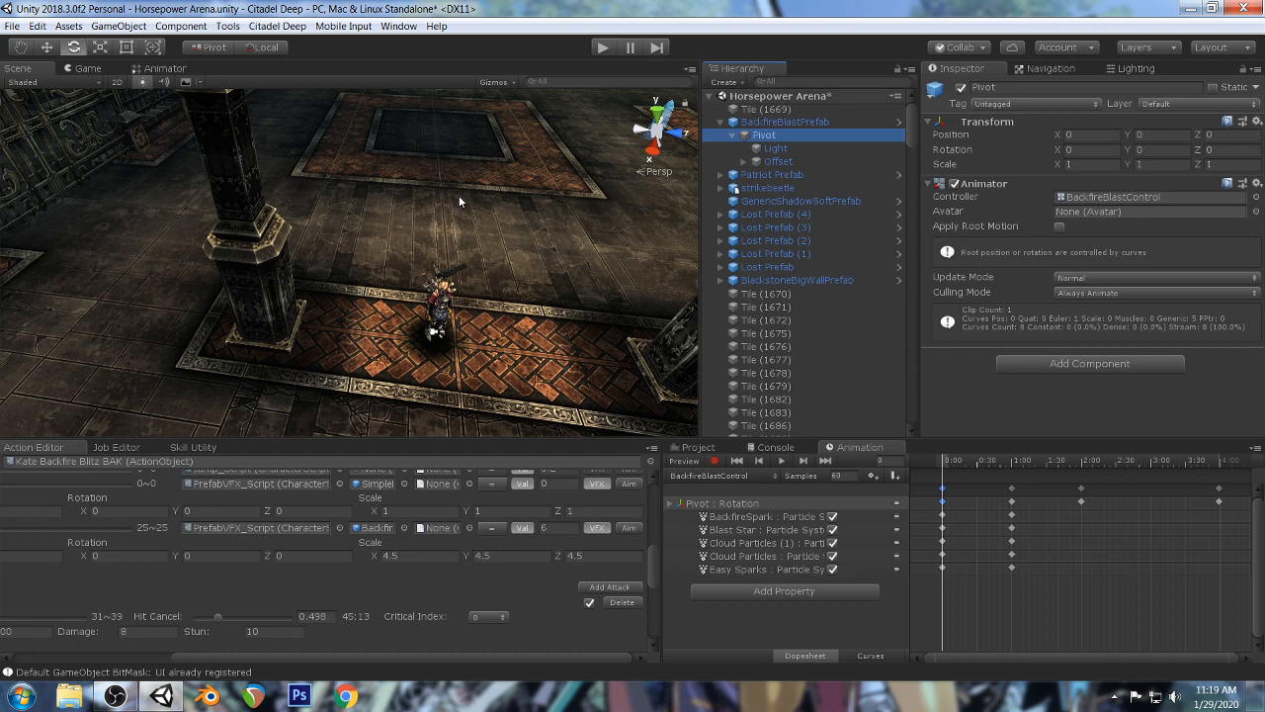
Step: Test the Backfire VFX event in the running game with its Val set to 2 and to 1
{"action": "left_click", "coordinate": [546, 530]}
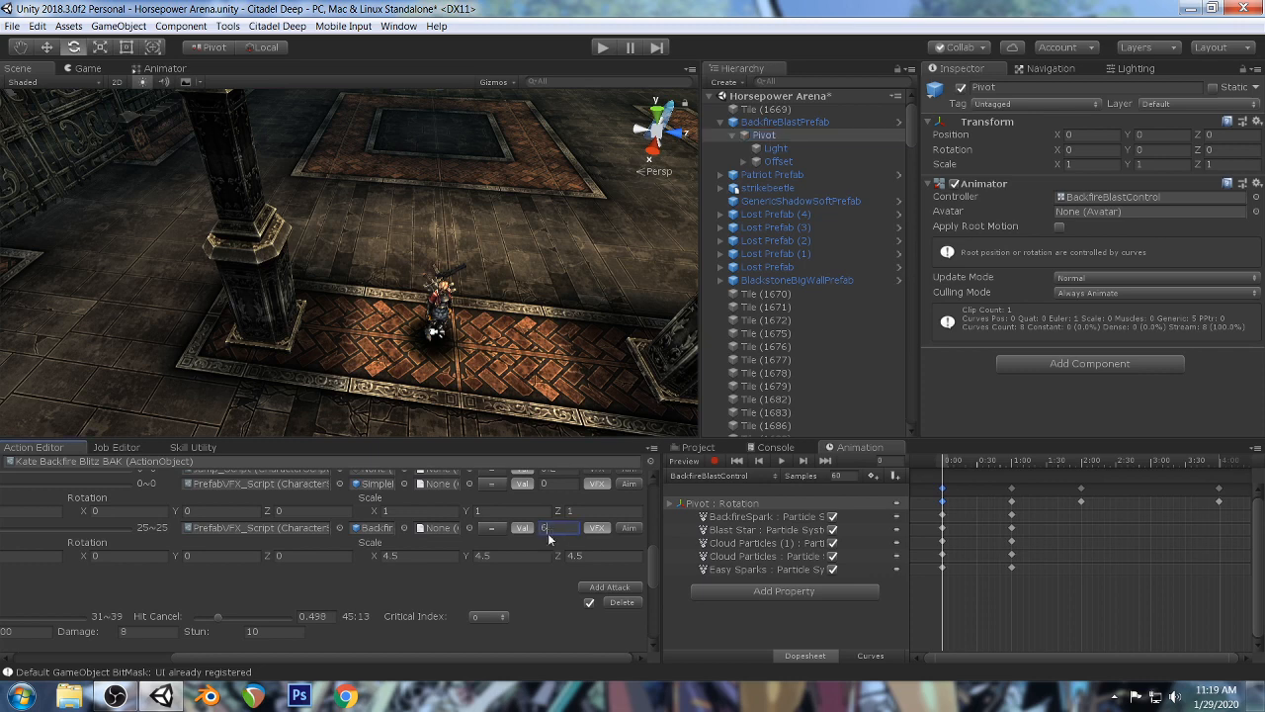
{"action": "left_click", "coordinate": [601, 48]}
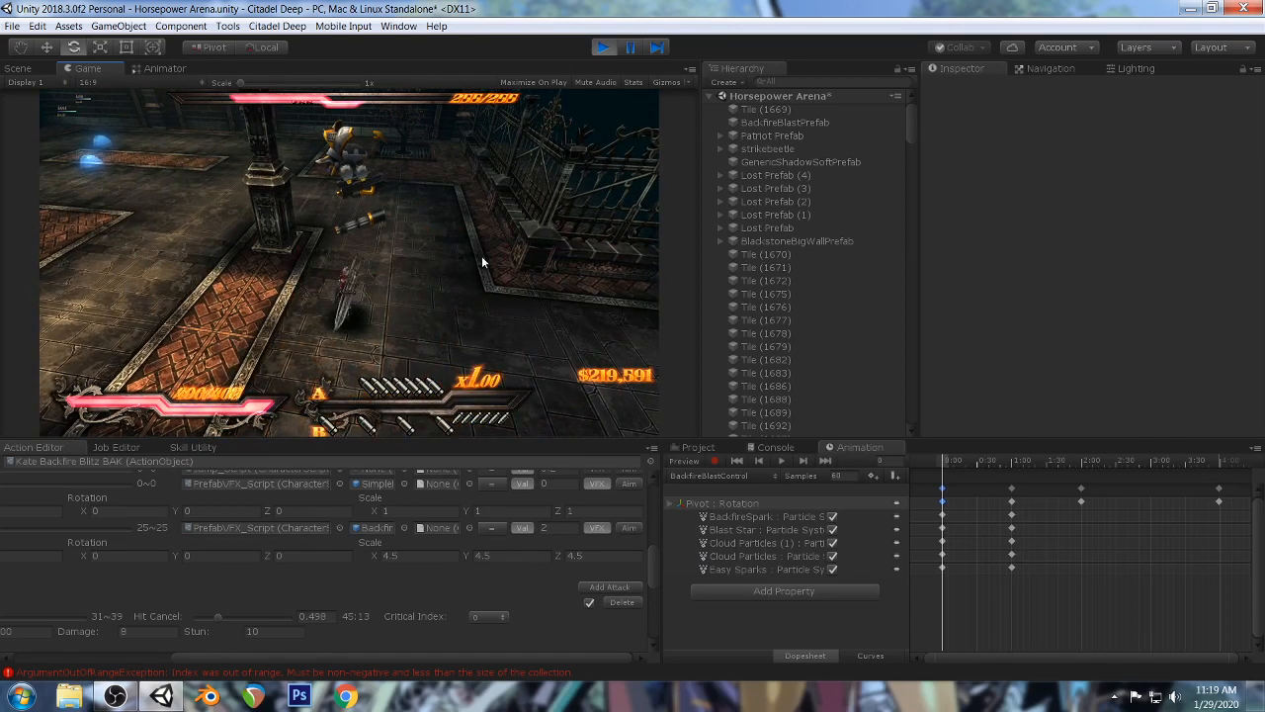
{"action": "left_click", "coordinate": [559, 531]}
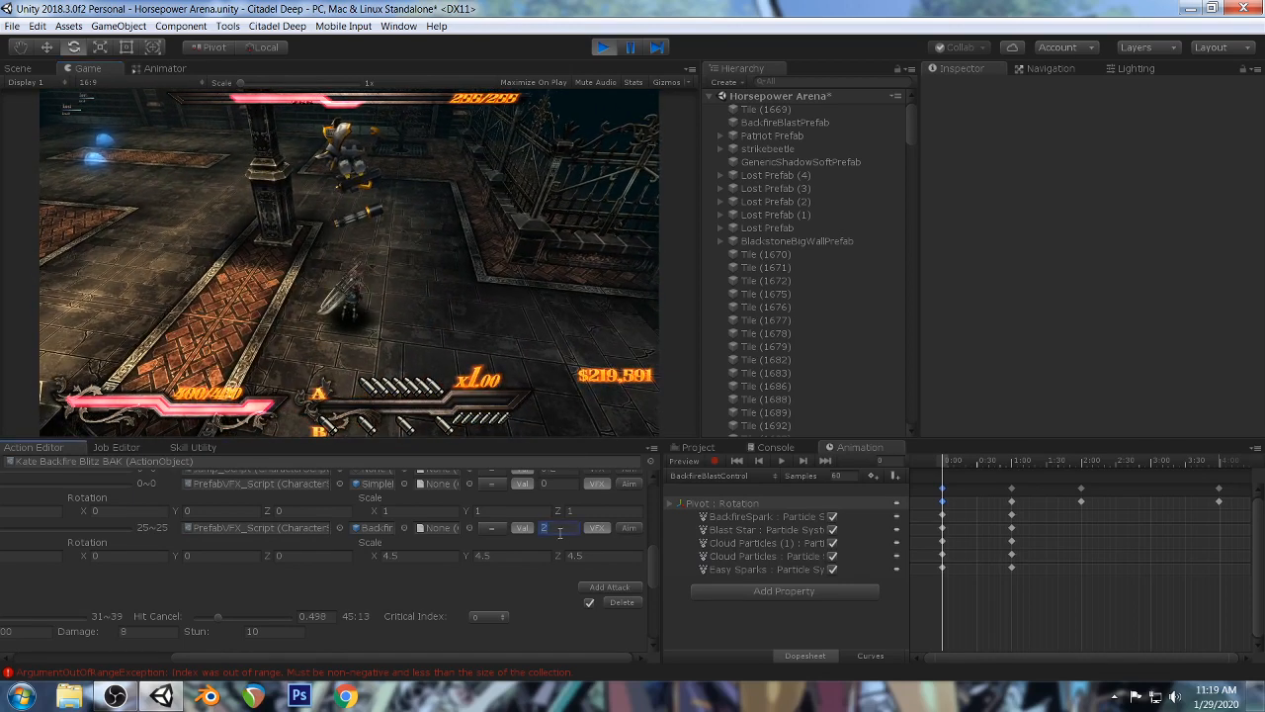
{"action": "left_click", "coordinate": [429, 255]}
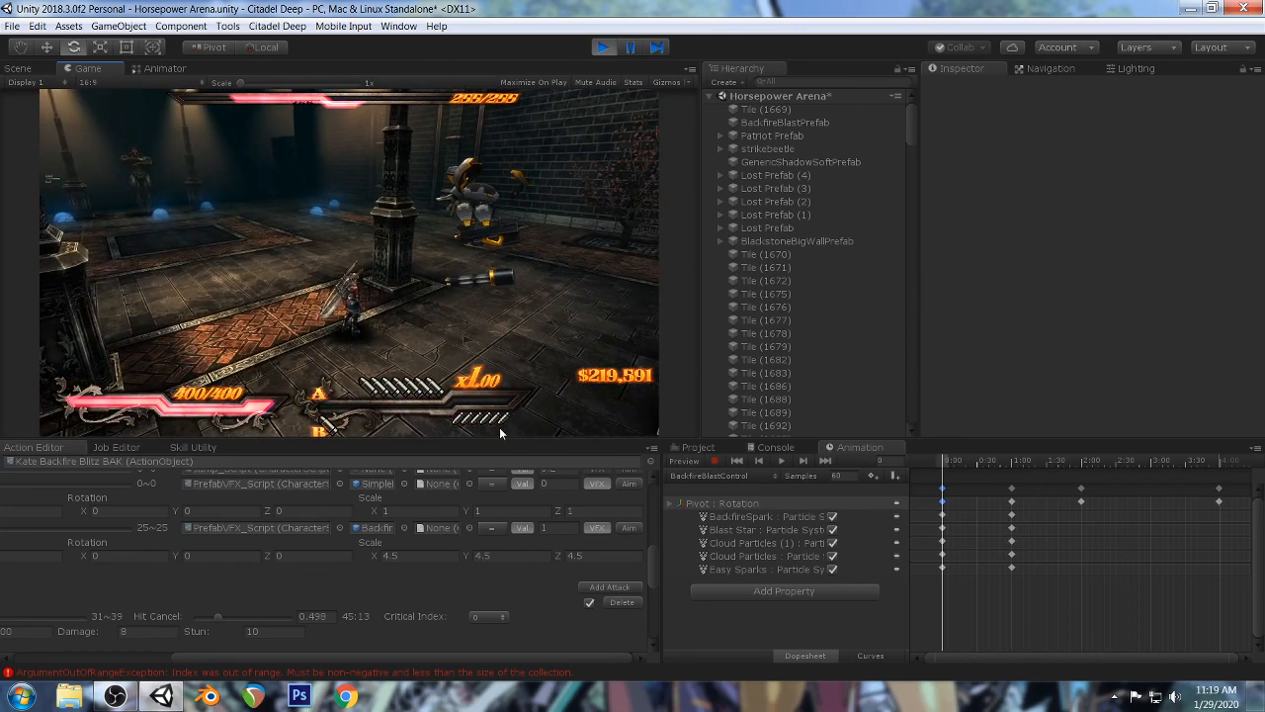
Step: Set the Backfire VFX event's Val to 3 and try it in the running game
{"action": "left_click", "coordinate": [554, 528]}
{"action": "type", "text": "3"}
{"action": "left_click", "coordinate": [452, 247]}
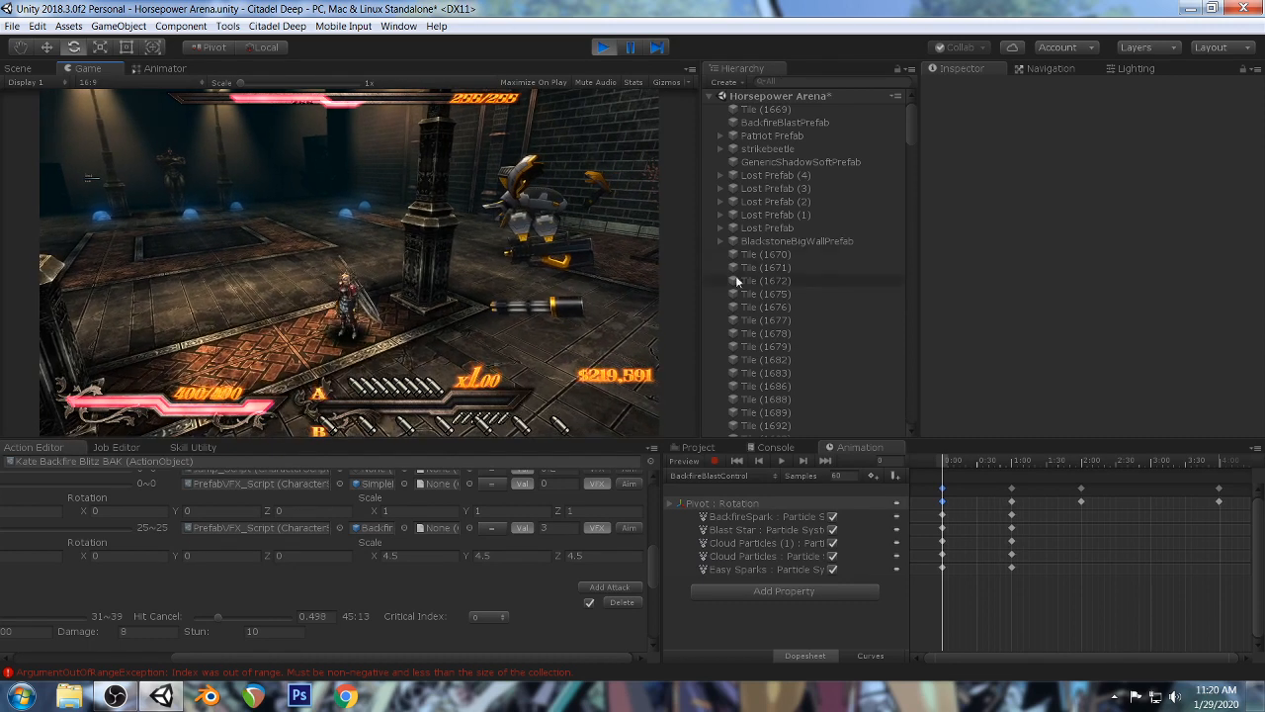
Step: Test the Backfire VFX event in the running game with its Z rotation set to 90 and to -90
{"action": "left_click", "coordinate": [303, 560]}
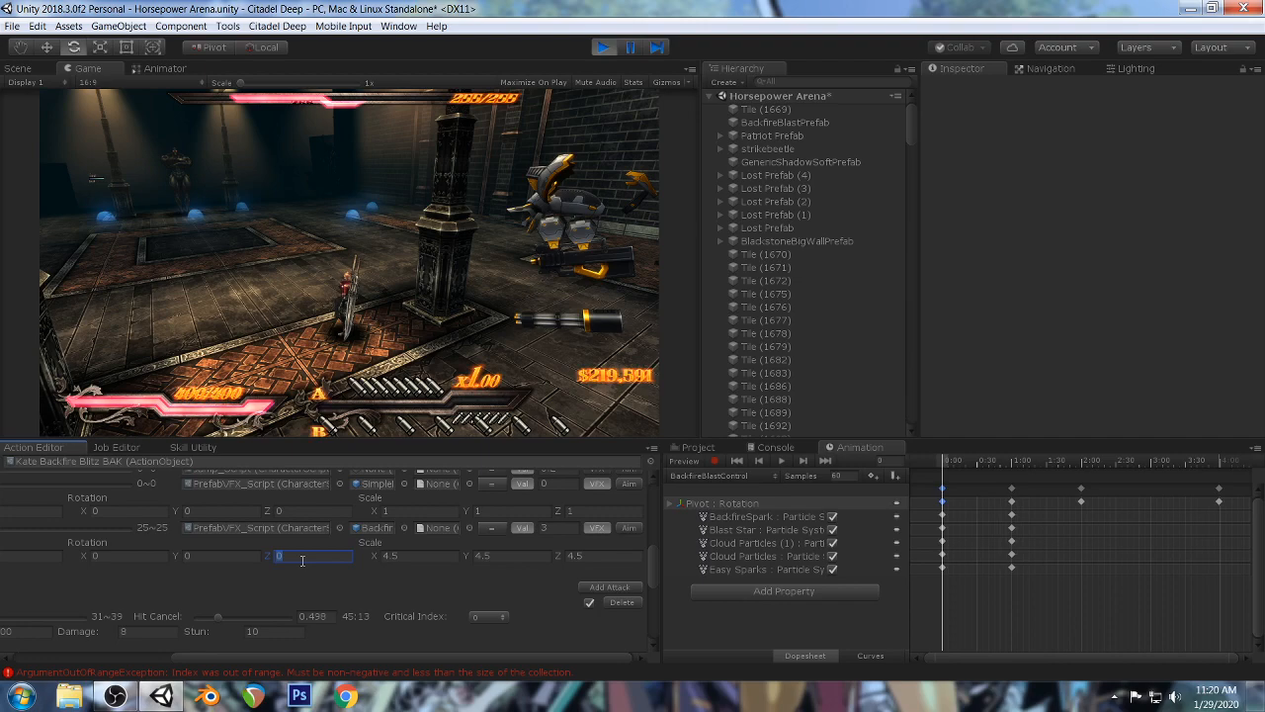
{"action": "left_click", "coordinate": [411, 405]}
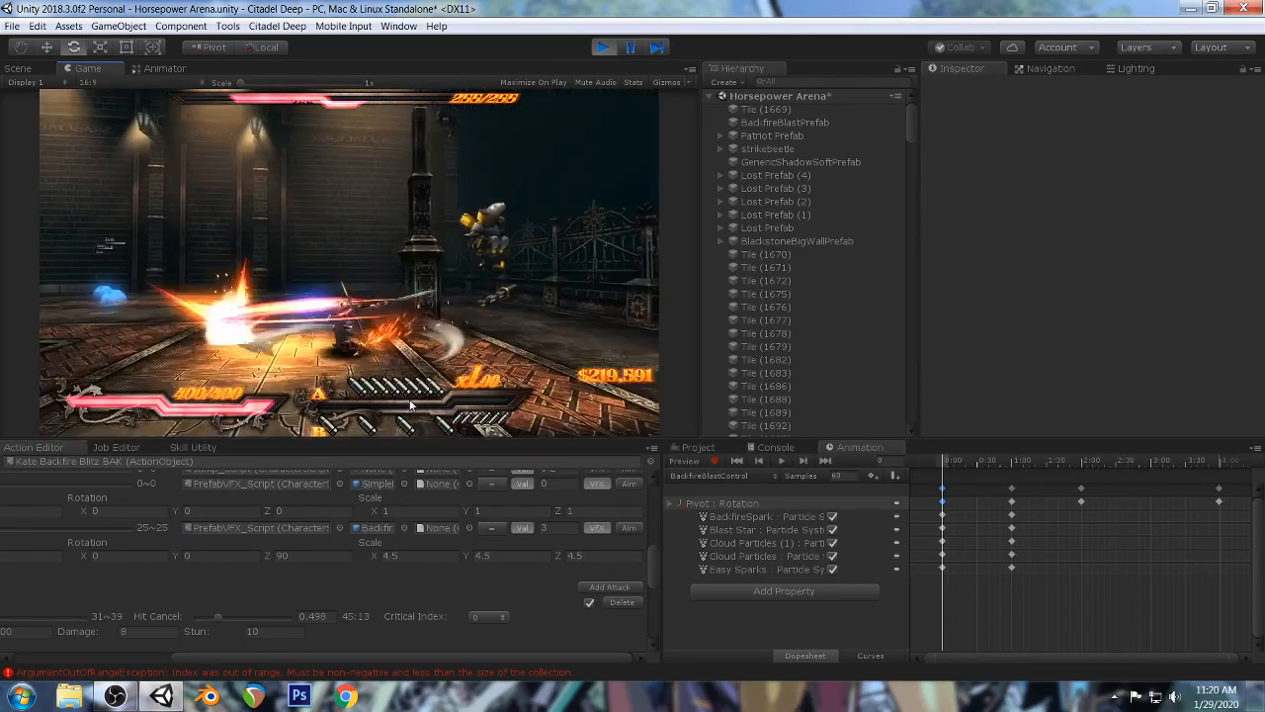
{"action": "left_click", "coordinate": [312, 556]}
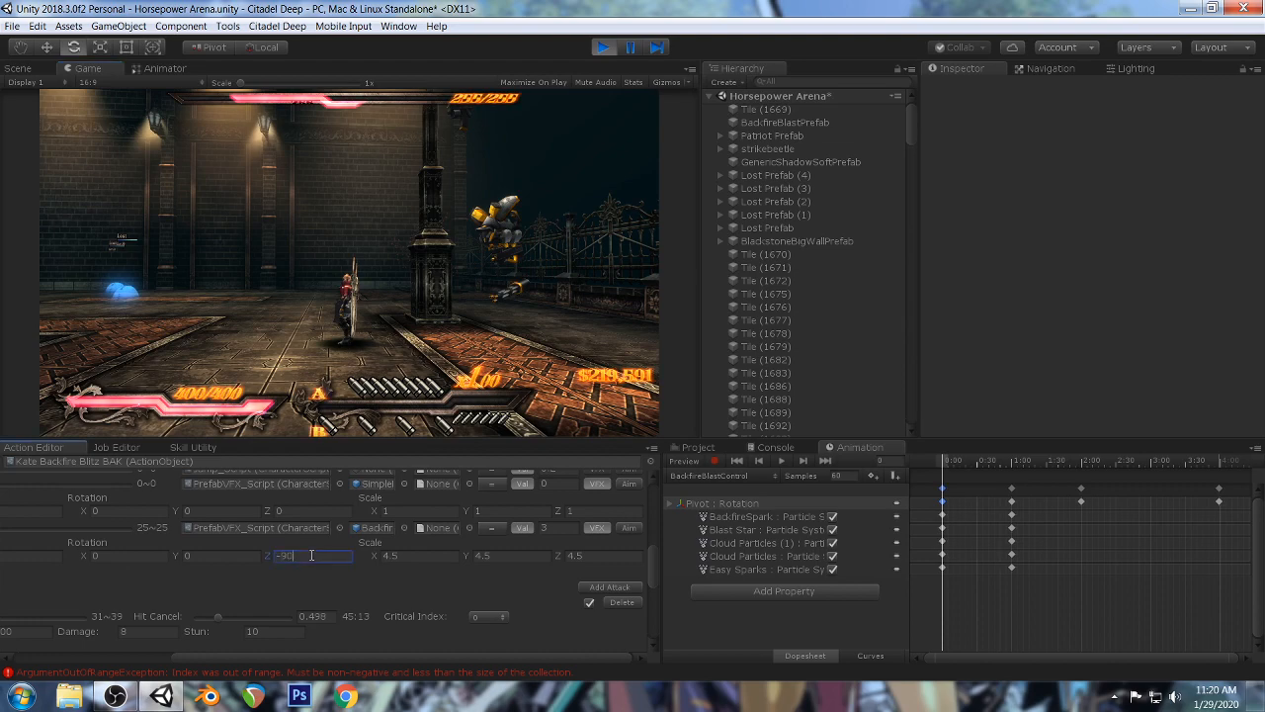
{"action": "left_click", "coordinate": [400, 261]}
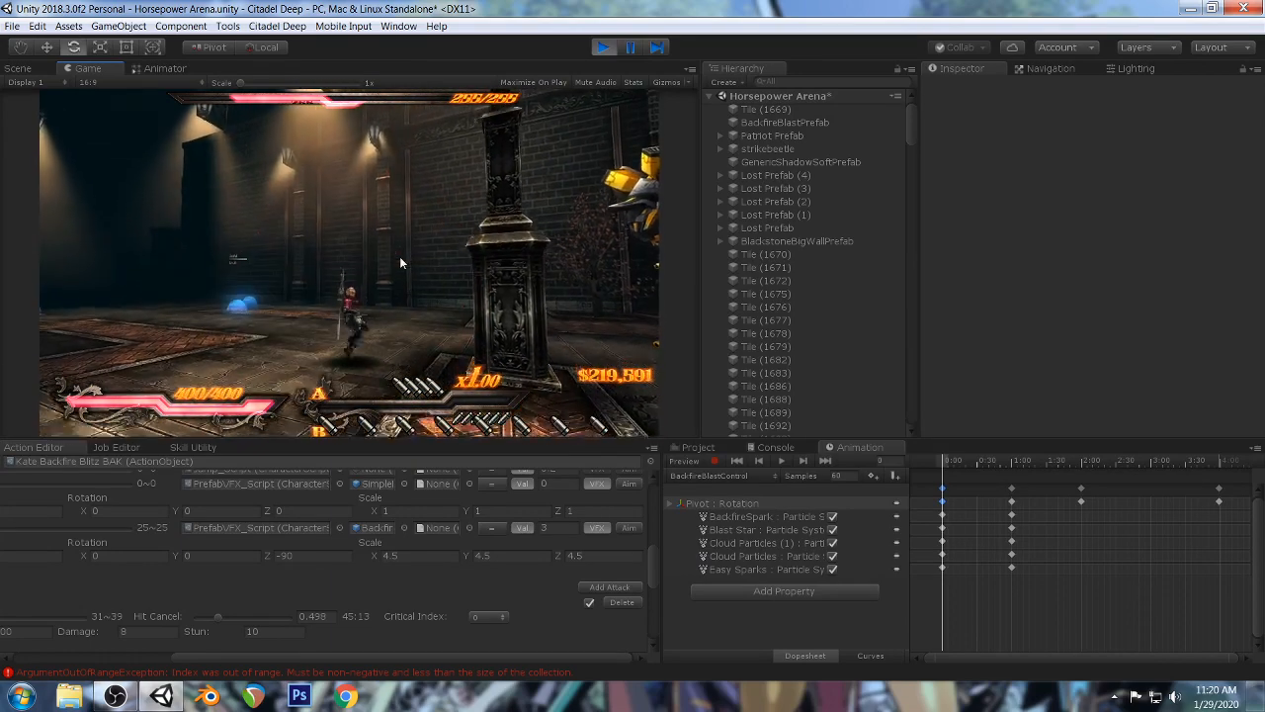
Step: Pause the game during the backfire attack, examine the blast frame by frame, and stop play mode
{"action": "left_click", "coordinate": [633, 52]}
{"action": "left_click", "coordinate": [87, 69]}
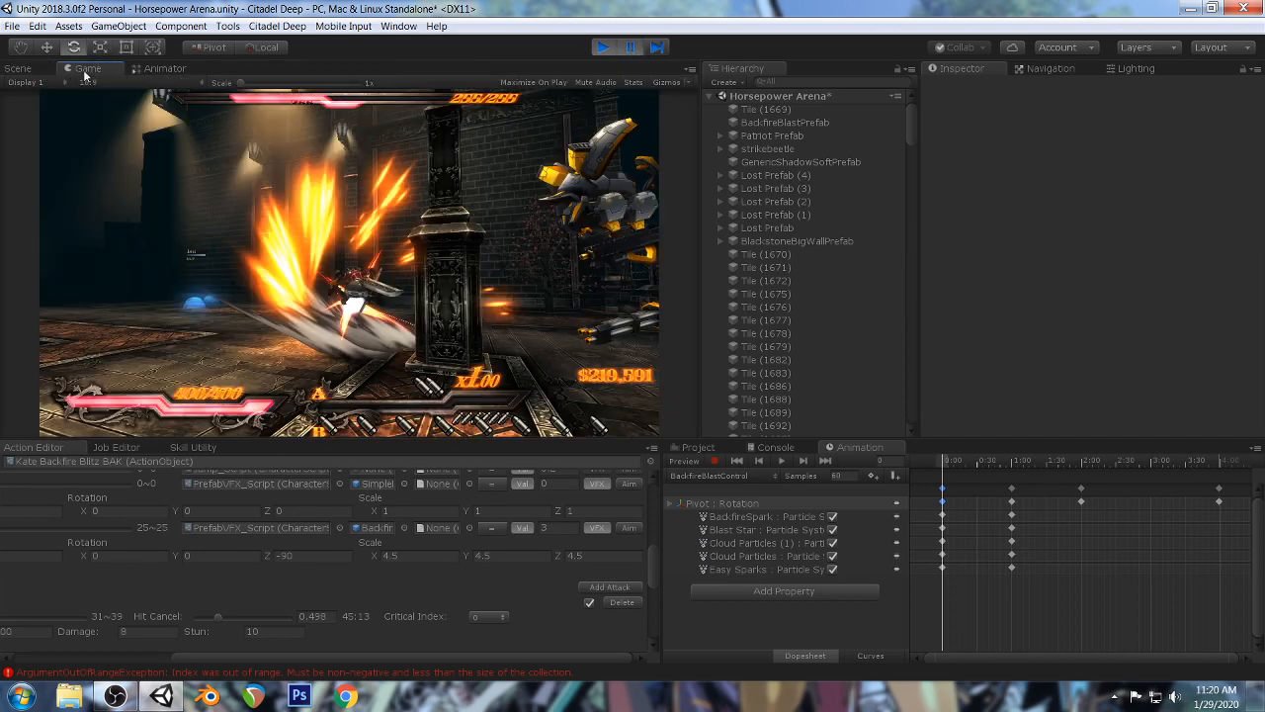
{"action": "left_click", "coordinate": [656, 49]}
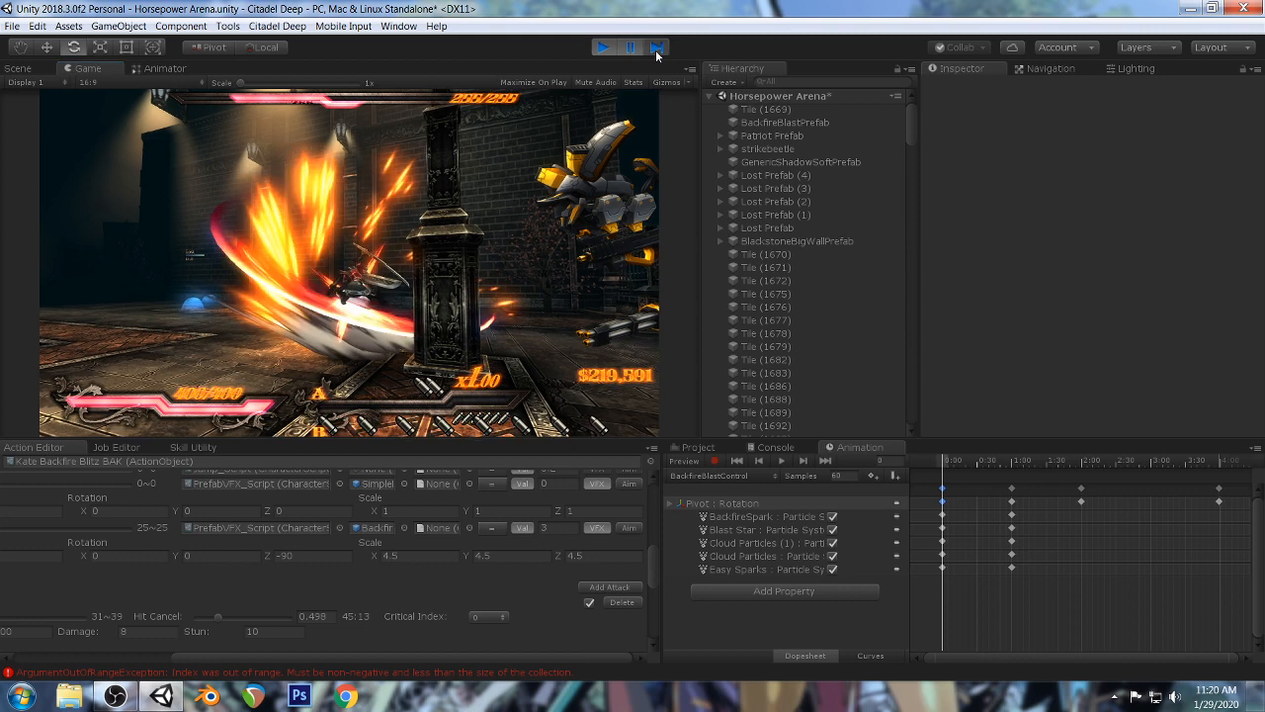
{"action": "left_click", "coordinate": [656, 50]}
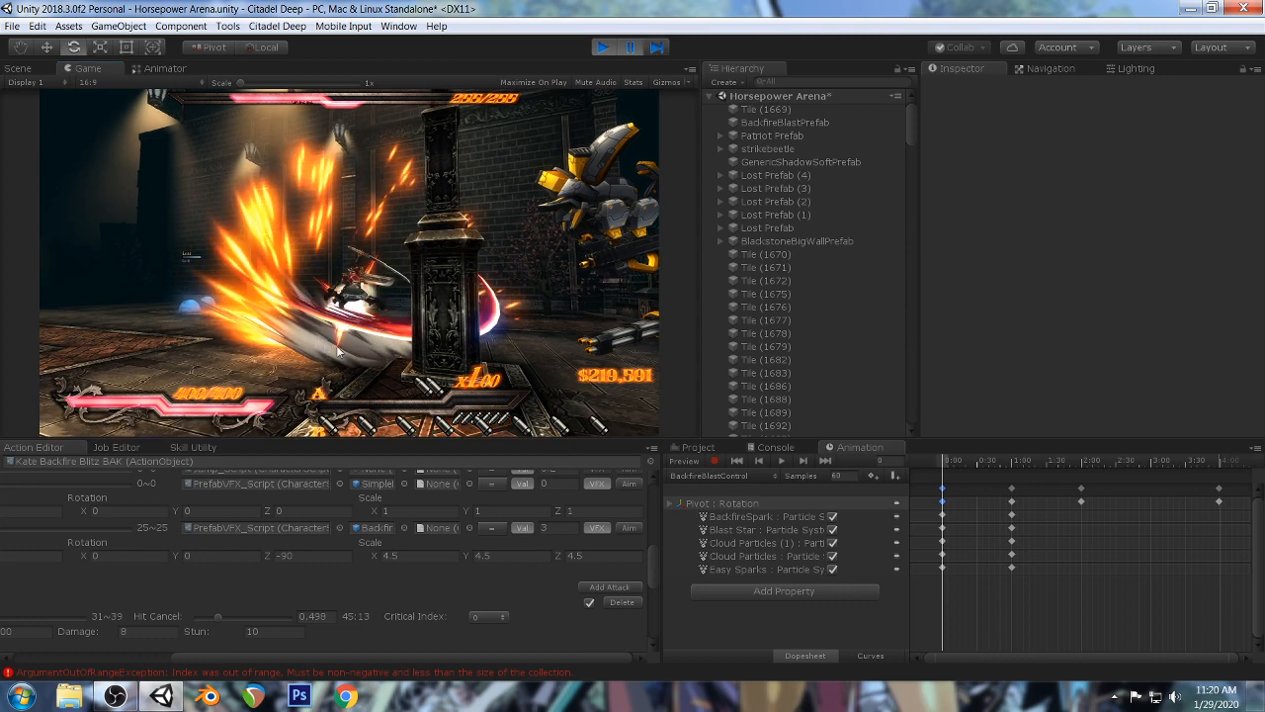
{"action": "left_click", "coordinate": [654, 50]}
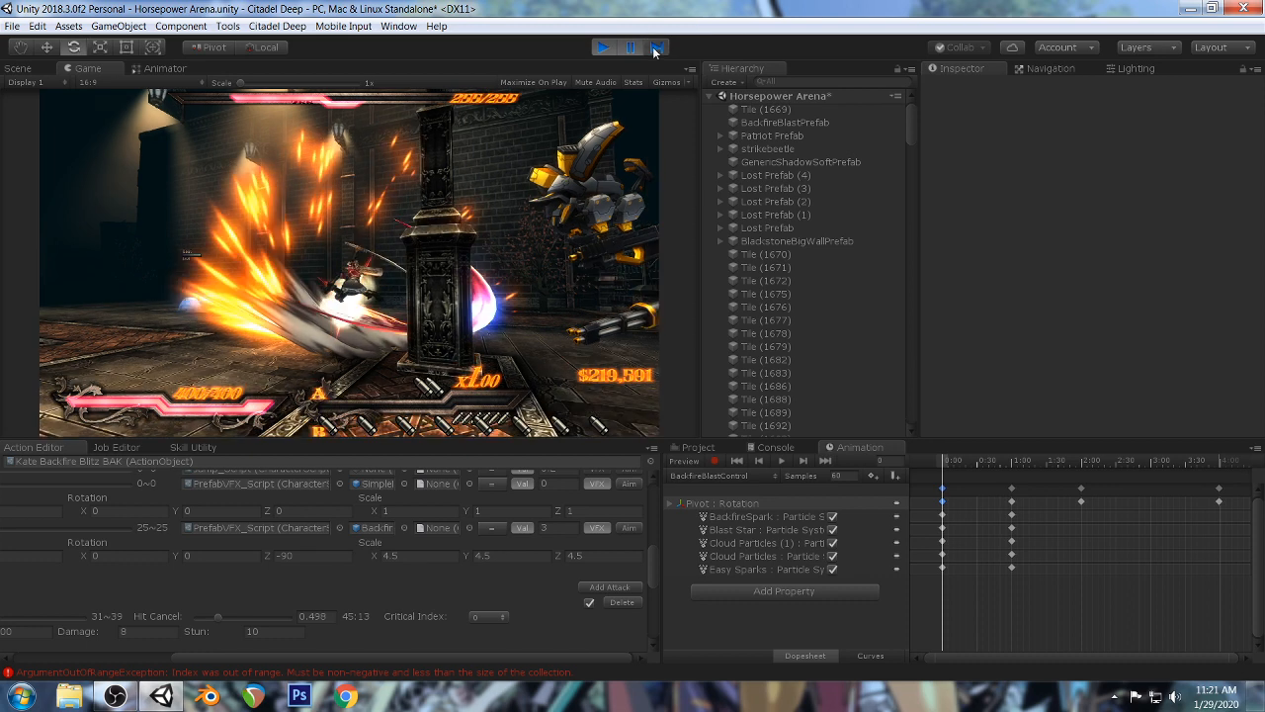
{"action": "left_click", "coordinate": [654, 50]}
{"action": "left_click", "coordinate": [654, 51]}
{"action": "left_click", "coordinate": [655, 50]}
{"action": "left_click", "coordinate": [655, 51]}
{"action": "left_click", "coordinate": [654, 50]}
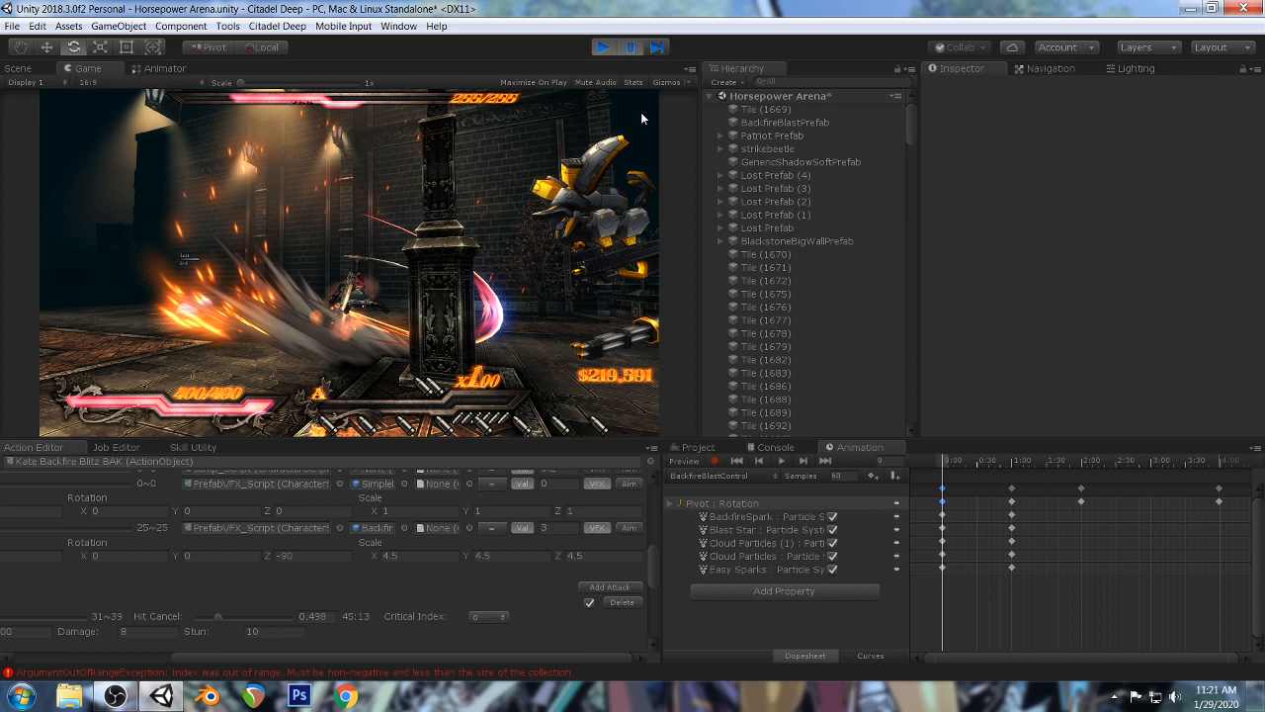
{"action": "left_click", "coordinate": [629, 46]}
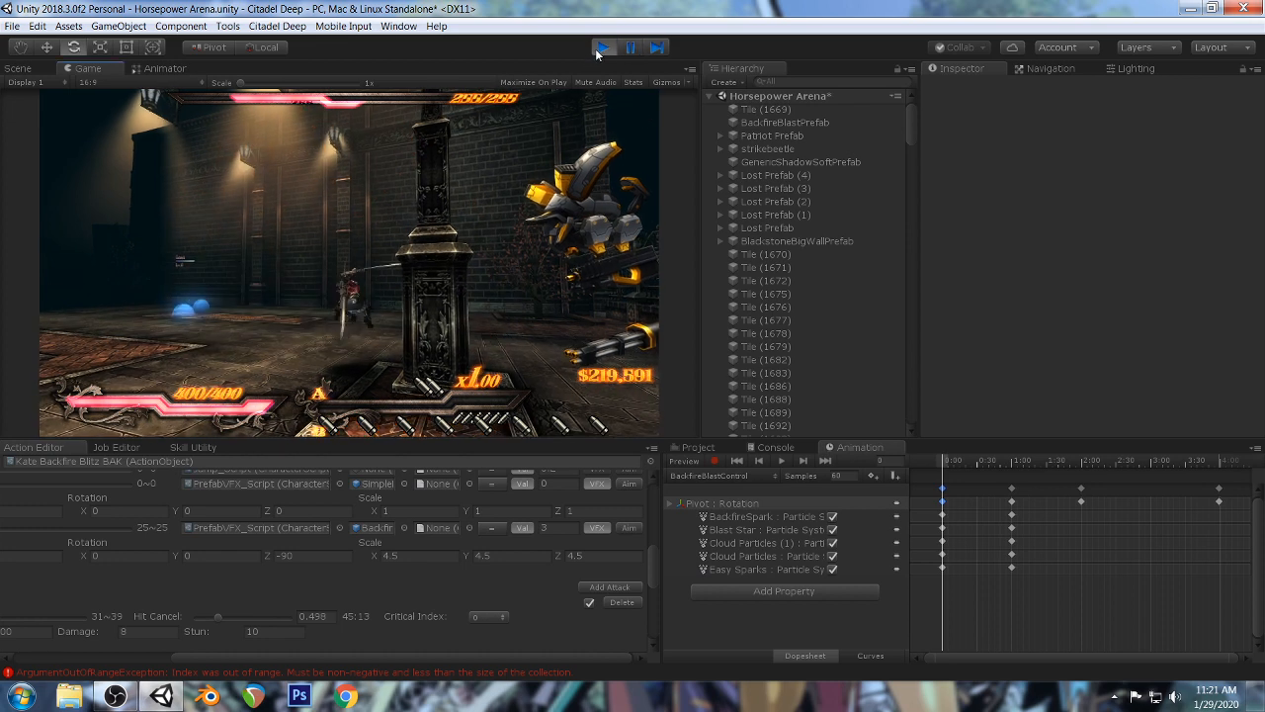
{"action": "key", "text": "ctrl+p"}
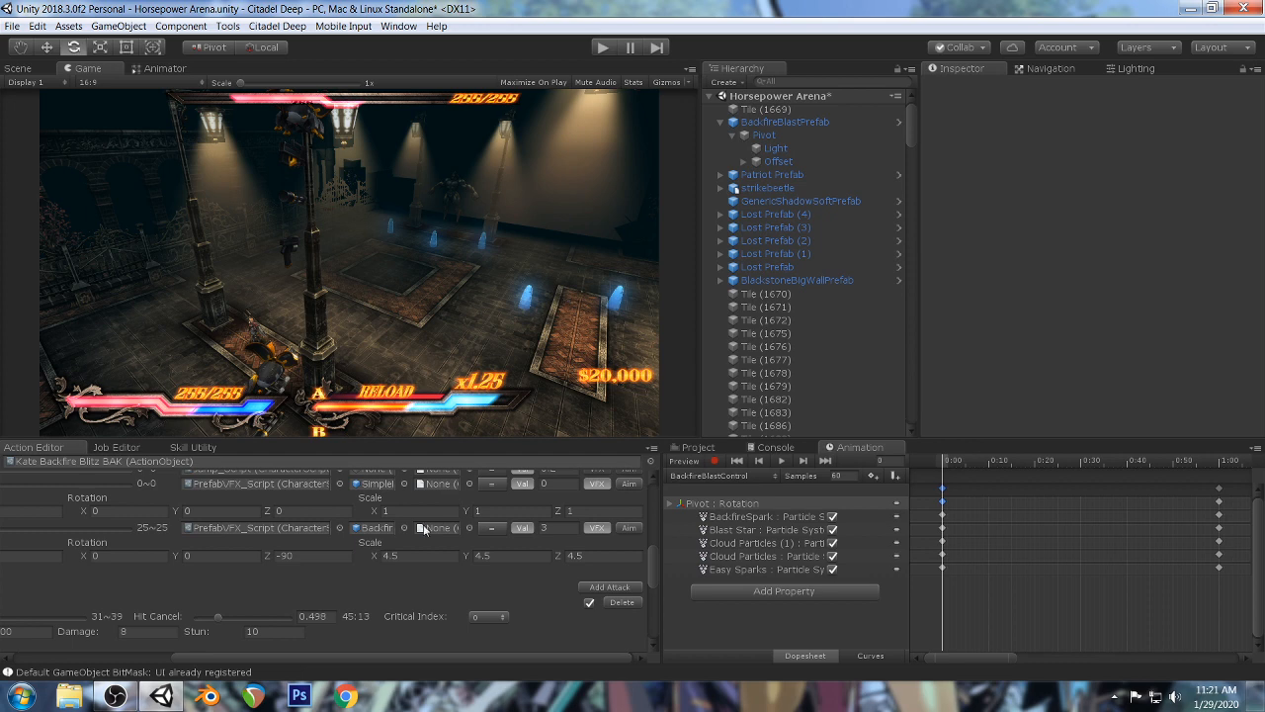
Step: Run the arena scene again to try the character in the game, and switch to the OBS streaming window
{"action": "left_click", "coordinate": [115, 696]}
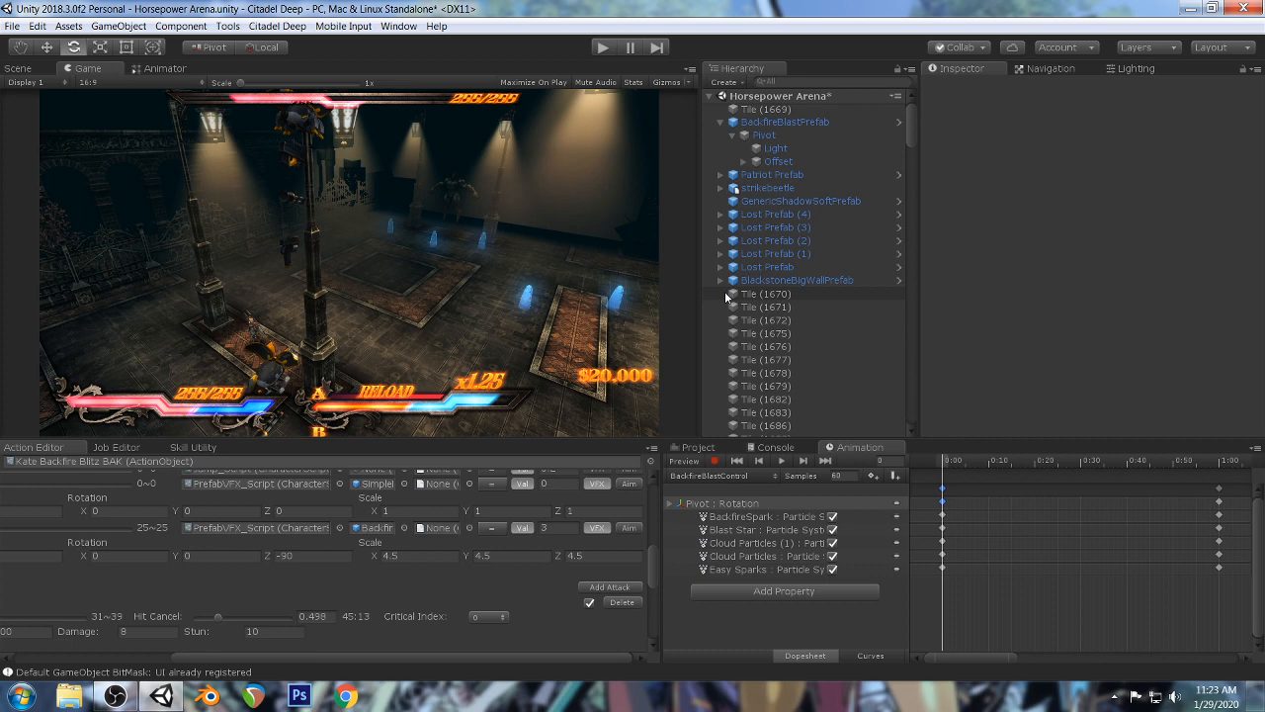
{"action": "left_click", "coordinate": [607, 47]}
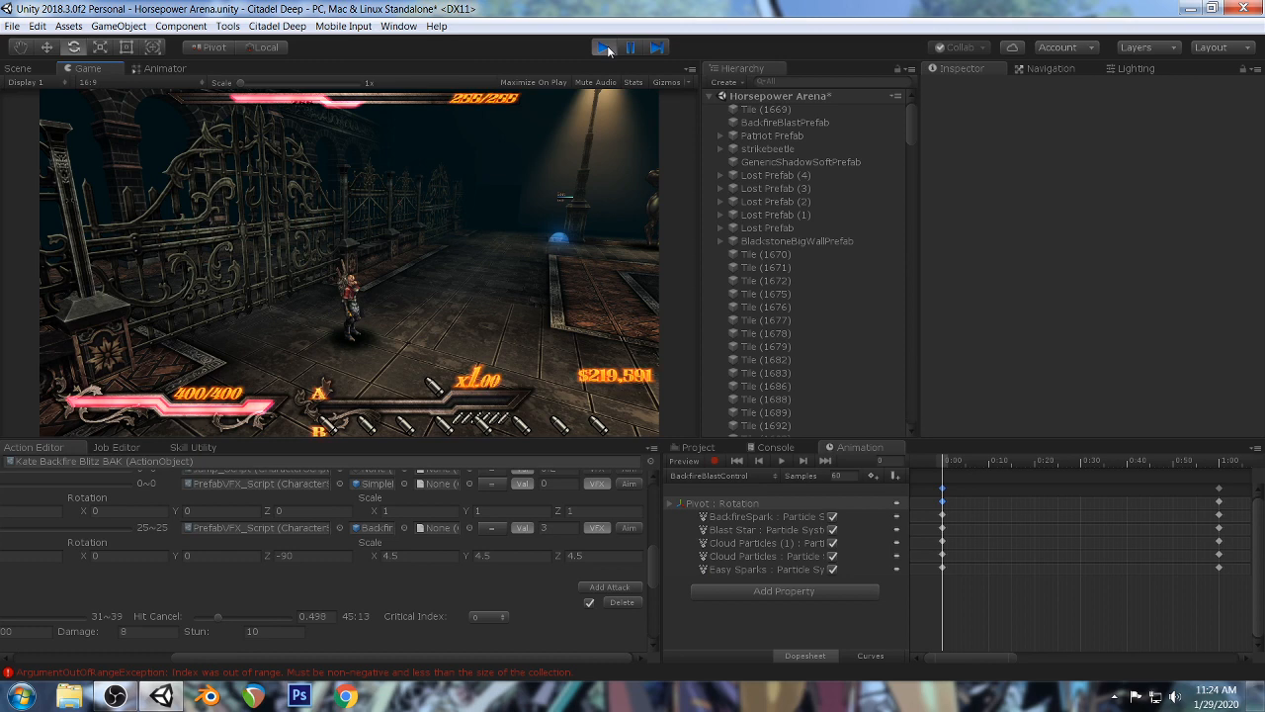
{"action": "key", "text": "w"}
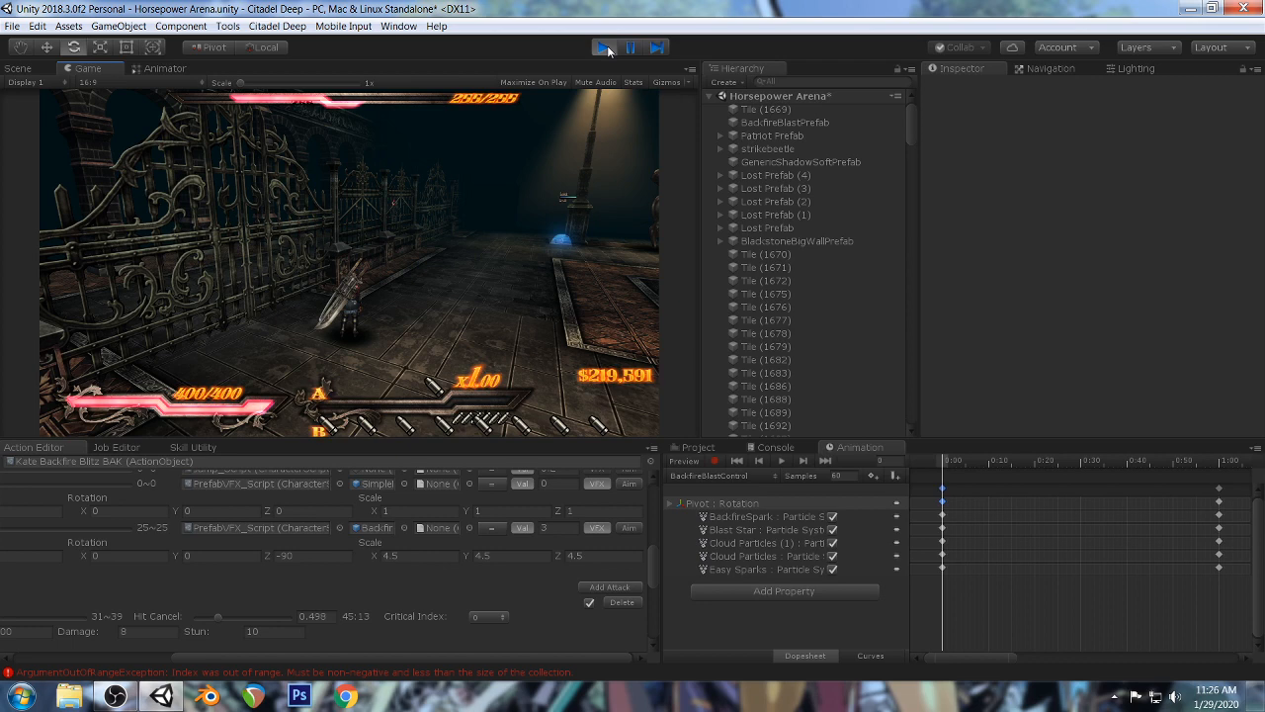
{"action": "left_click", "coordinate": [116, 696]}
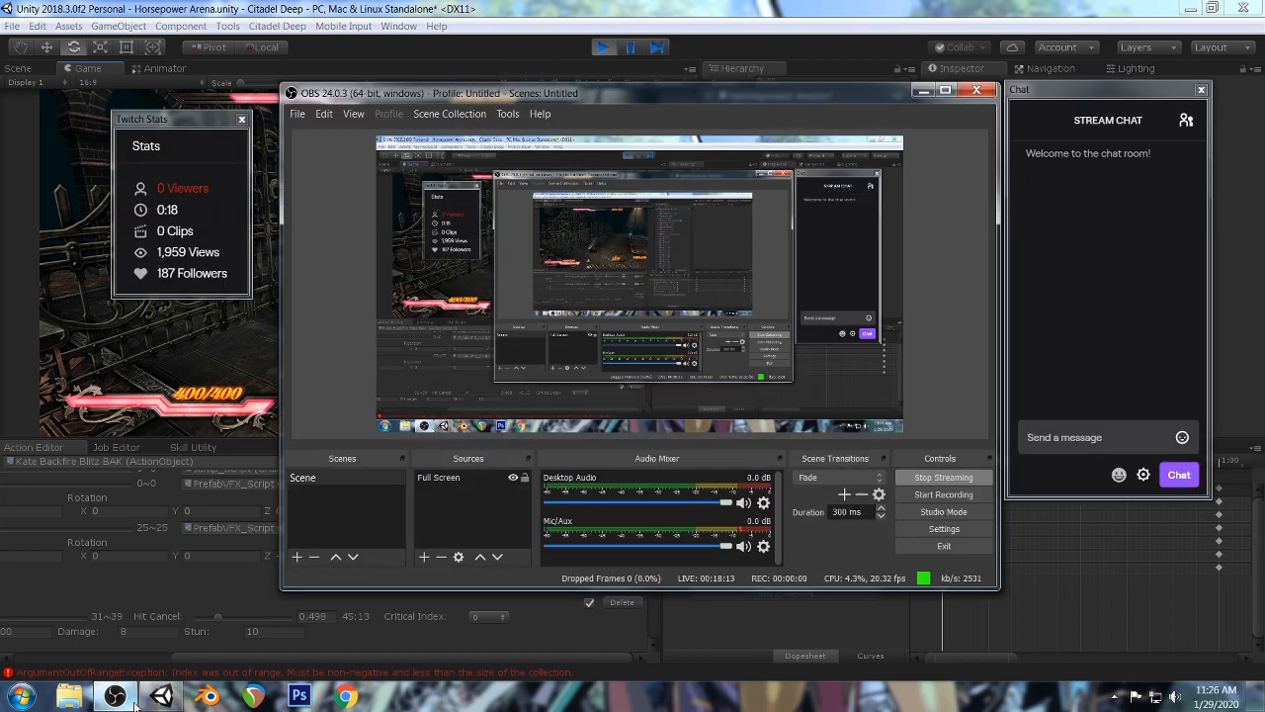